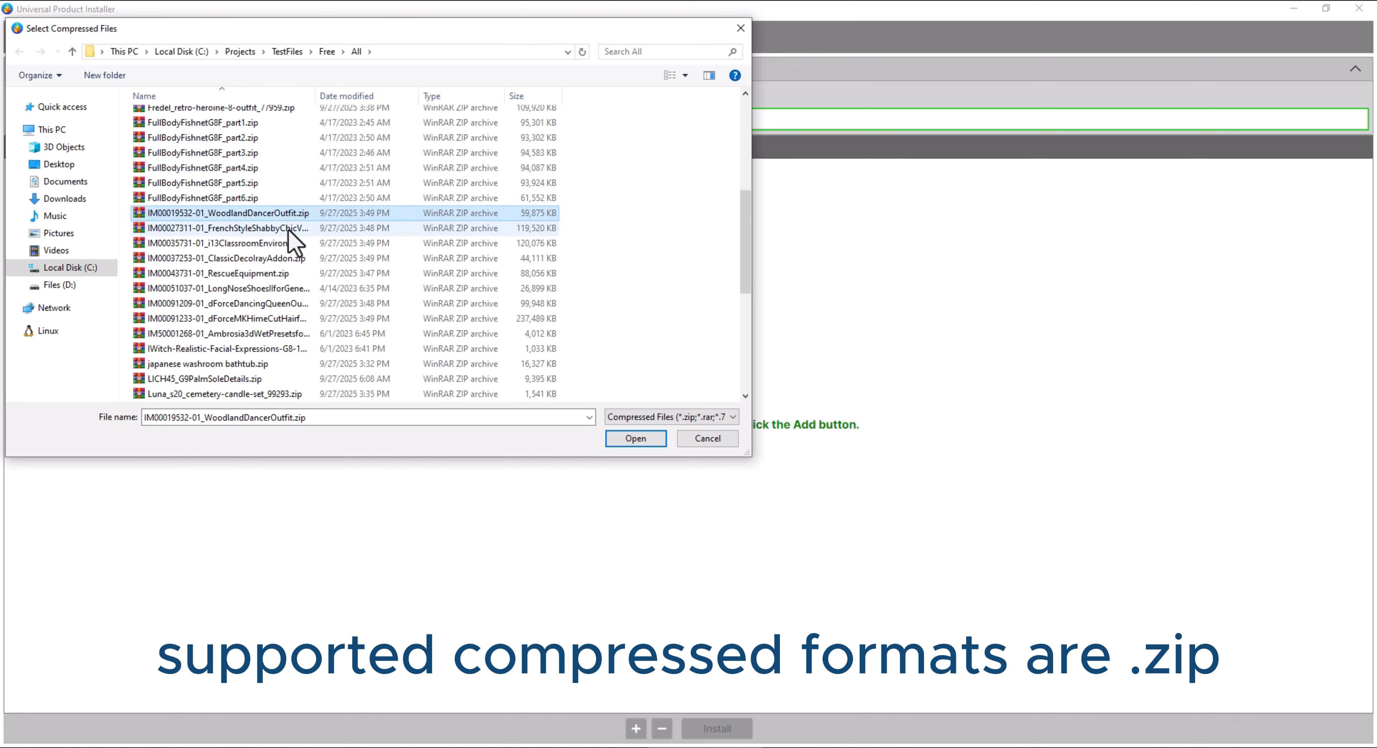
pyautogui.click(284, 303)
pyautogui.keyDown('shift'); pyautogui.click(275, 213); pyautogui.keyUp('shift')
pyautogui.click(634, 439)
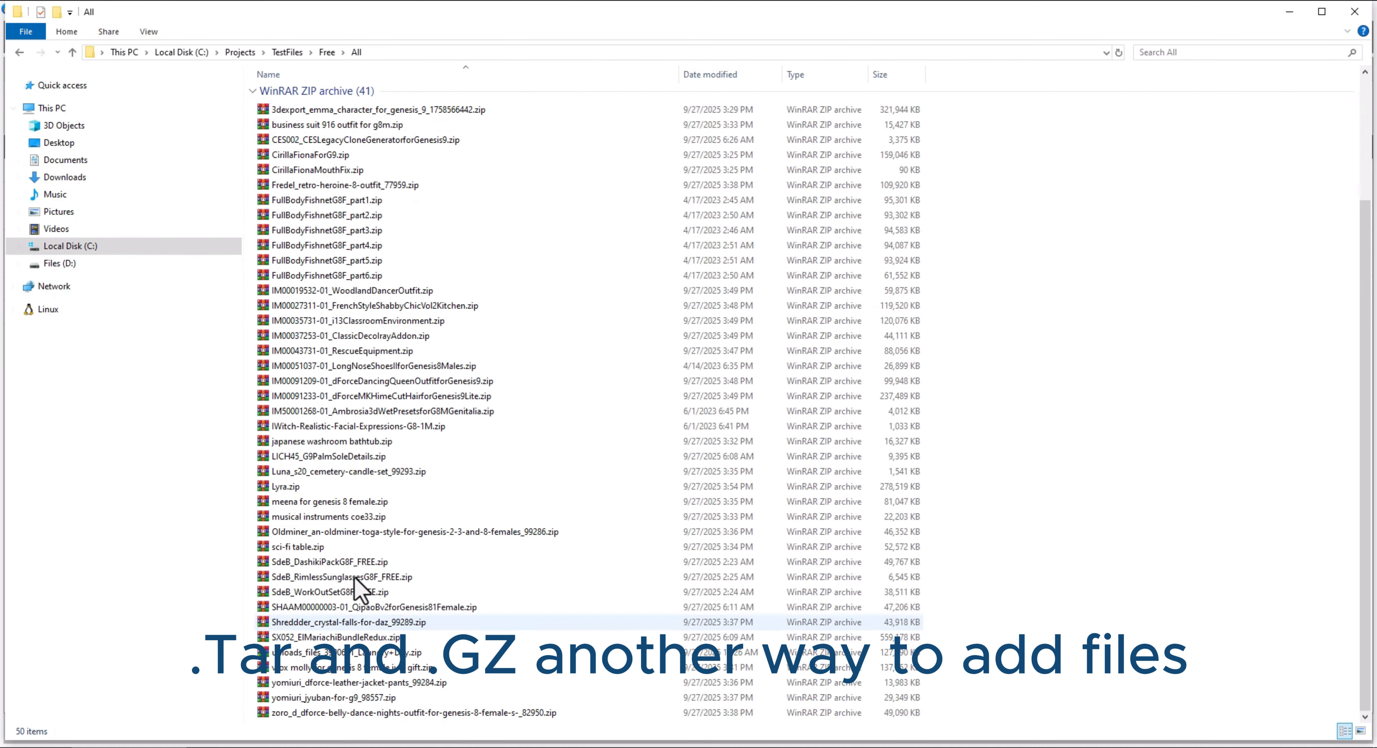
# Add every archive in the TestFiles\Free\All folder to the installer's list from the file manager and look through the list
pyautogui.scroll(4, 445, 399)
pyautogui.hotkey('ctrl', 'a')
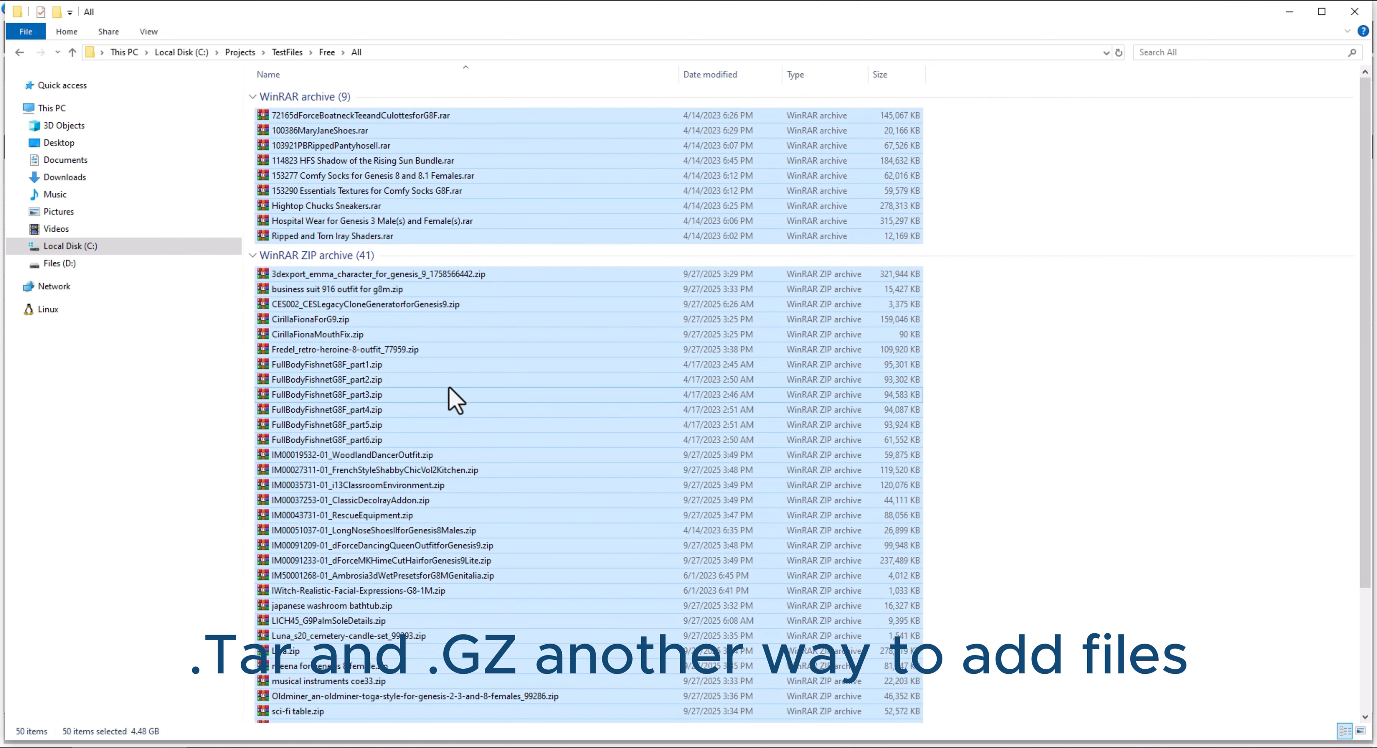
pyautogui.moveTo(452, 393); pyautogui.dragTo(527, 529)
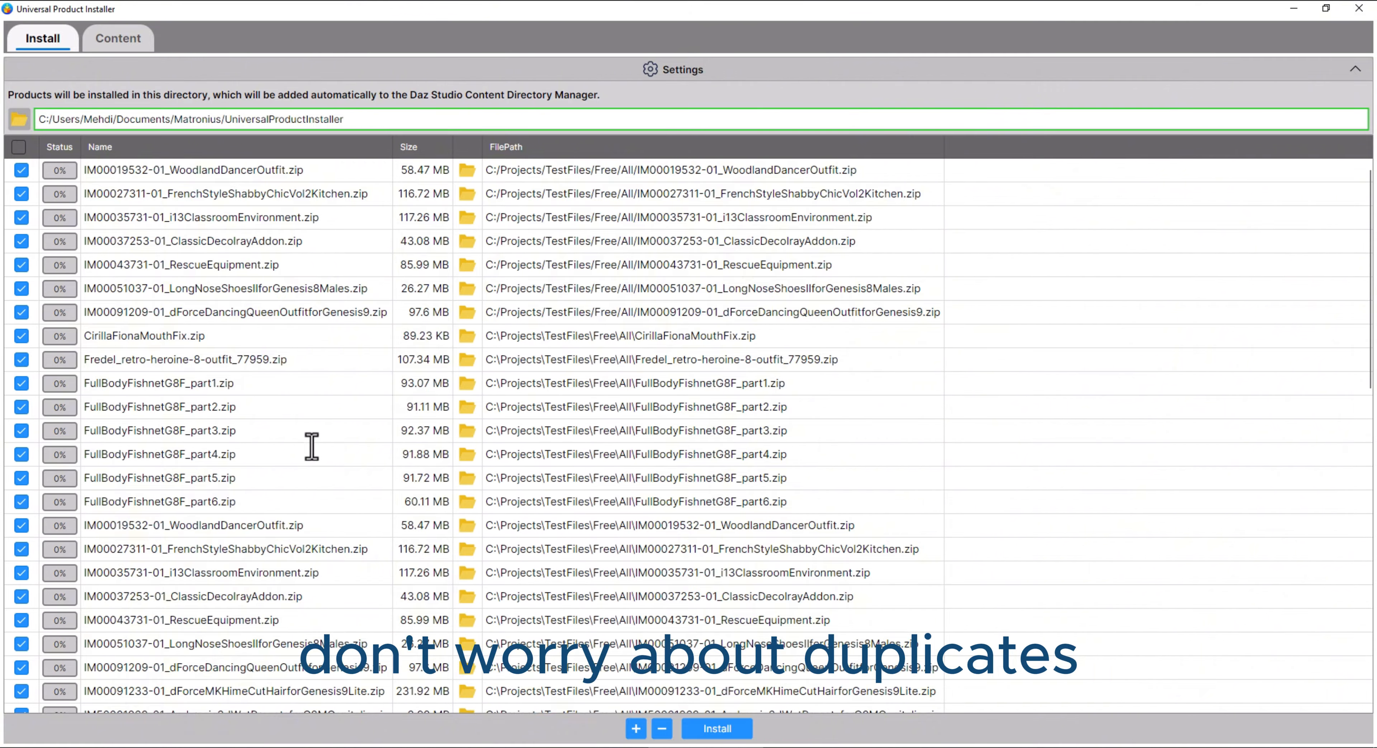
pyautogui.scroll(-12, 310, 443)
pyautogui.scroll(15, 319, 454)
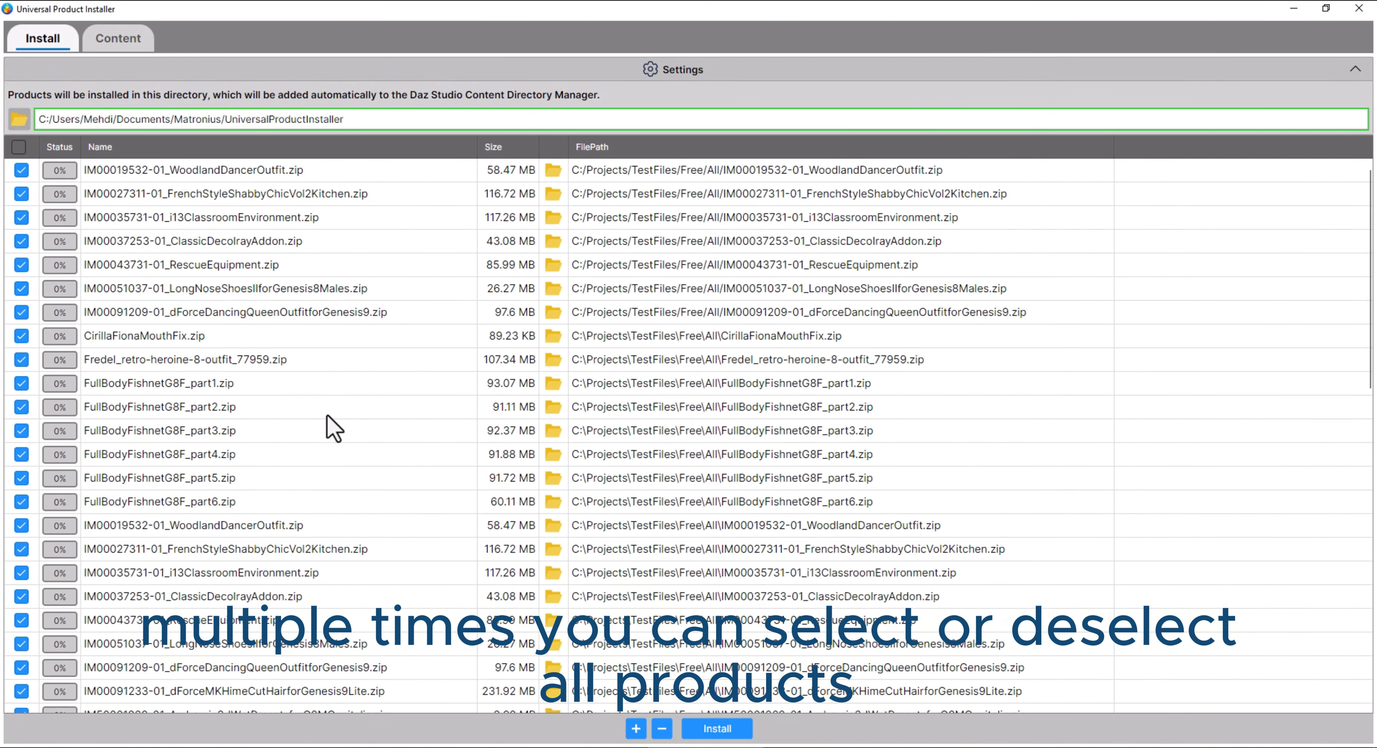
pyautogui.click(18, 146)
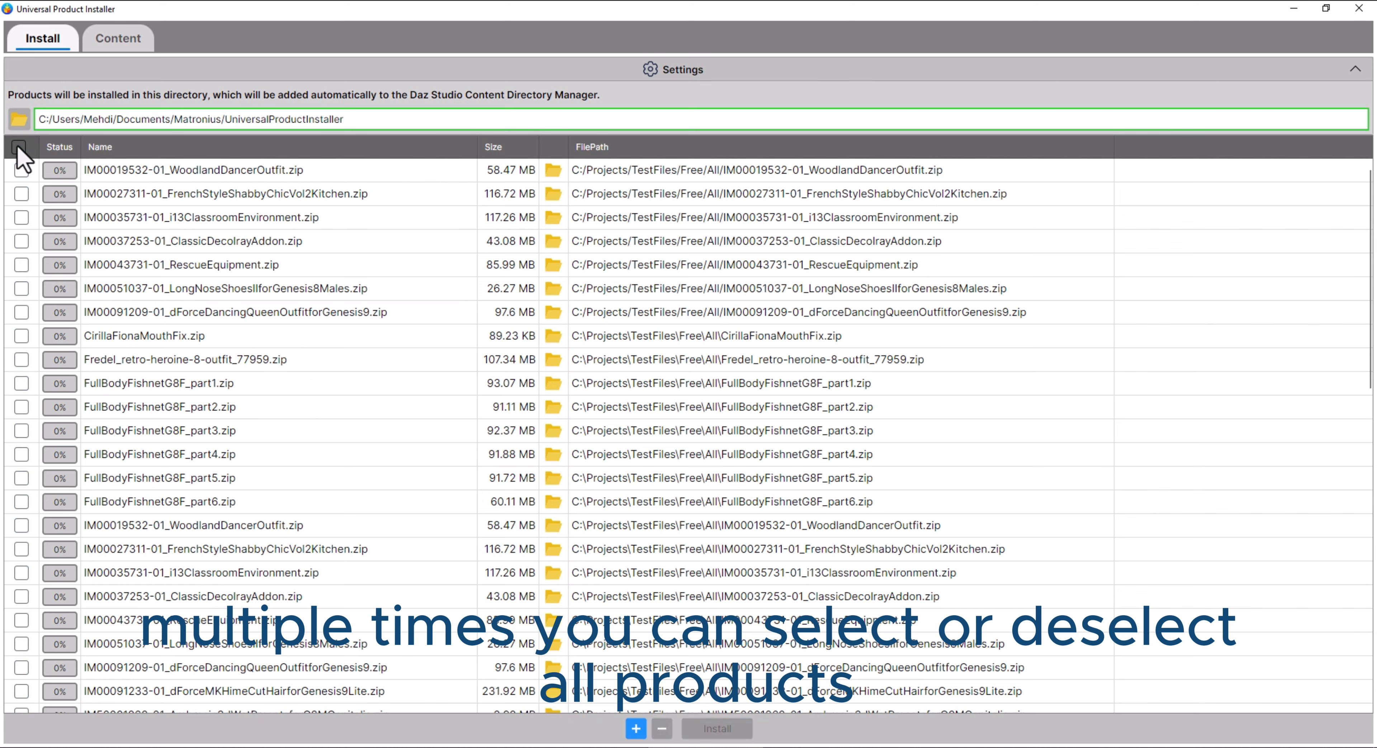
pyautogui.click(22, 170)
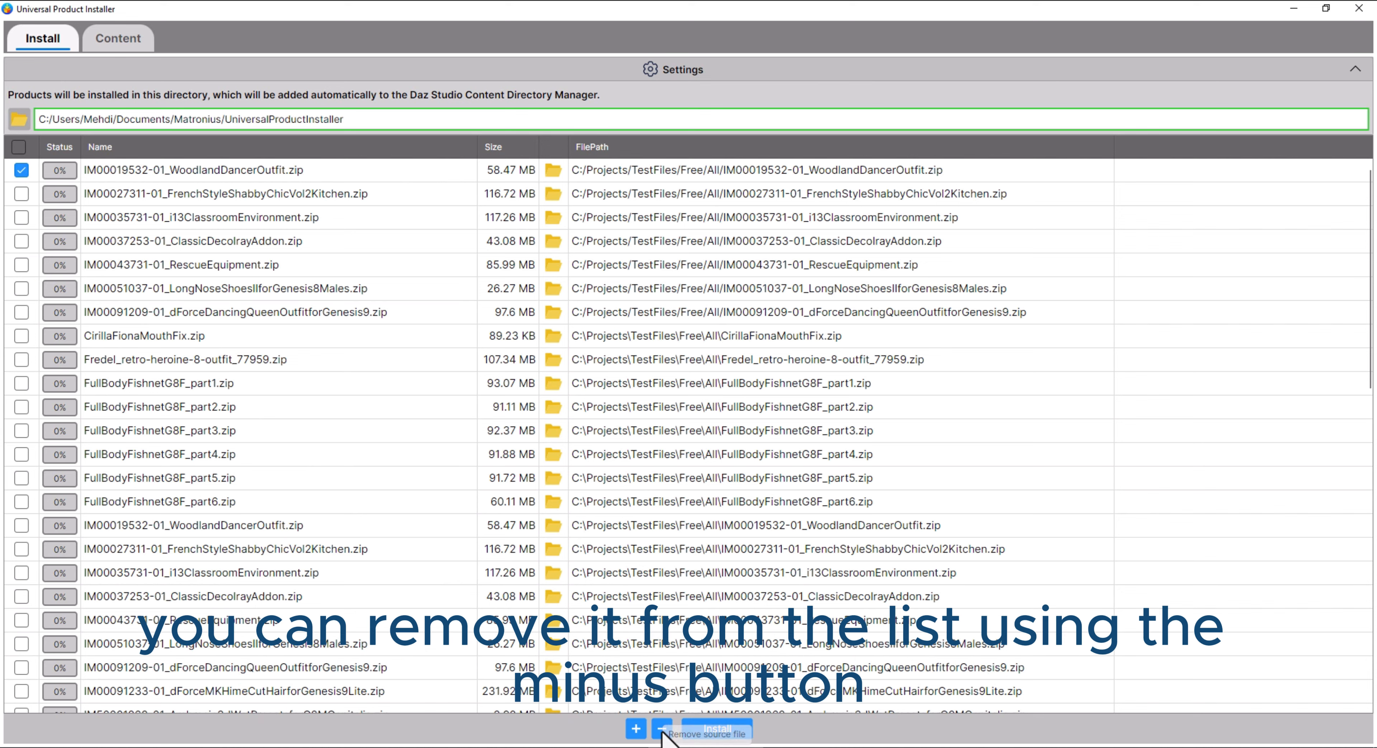
pyautogui.click(662, 729)
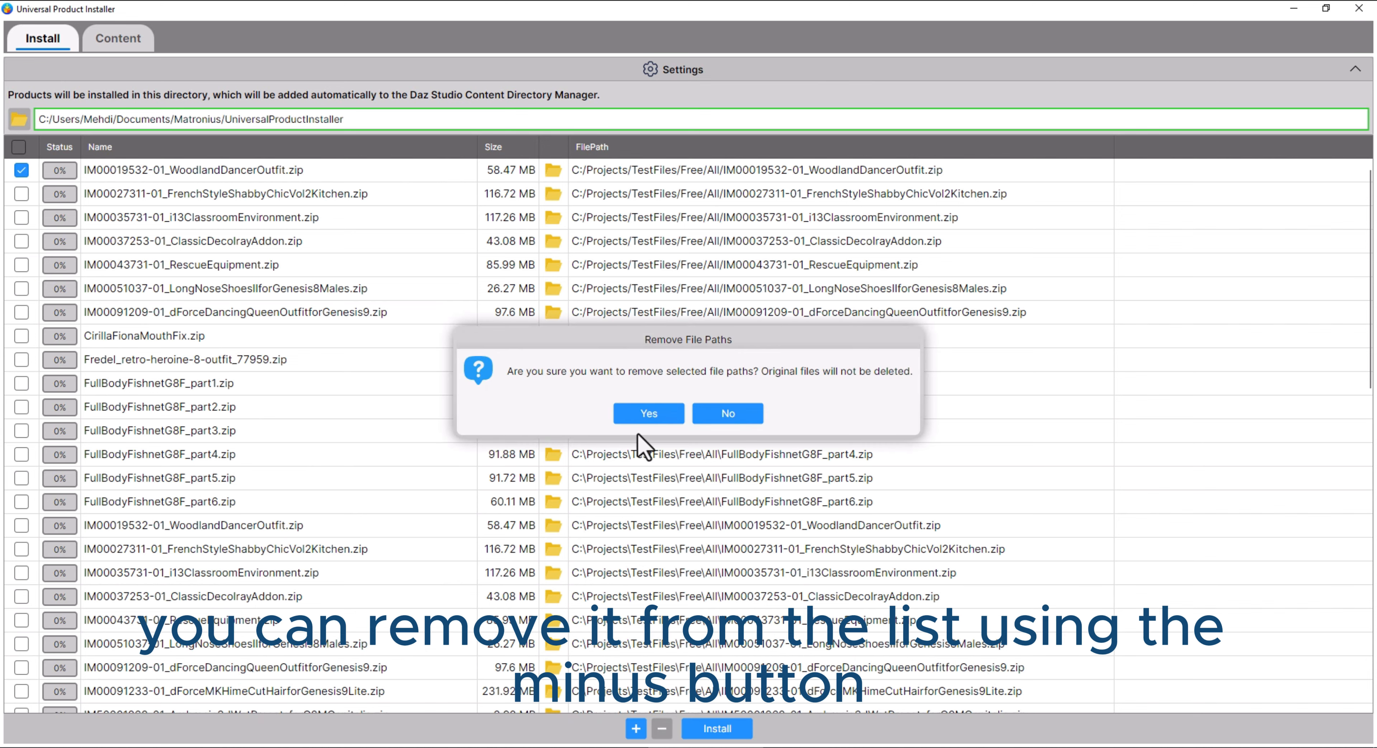
pyautogui.click(648, 417)
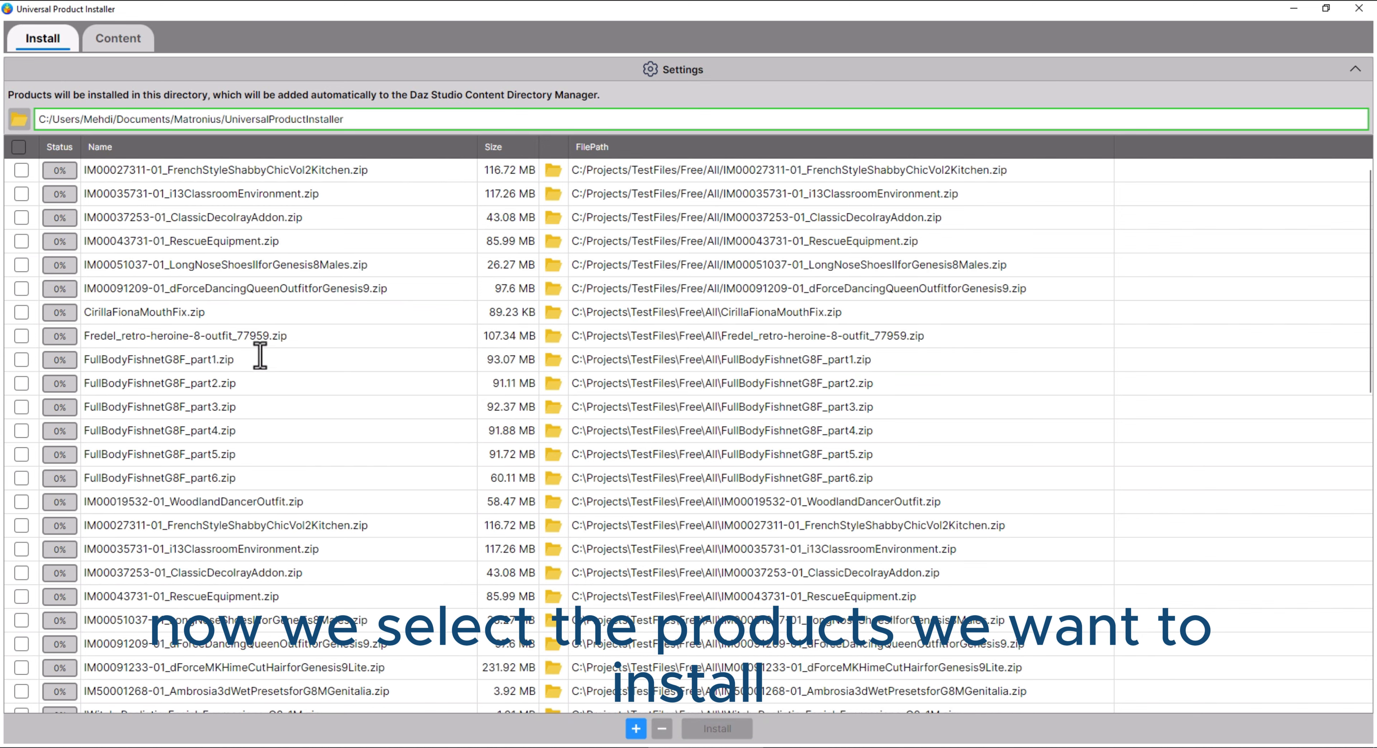
# Select all listed products, install them and dismiss the process results
pyautogui.click(19, 148)
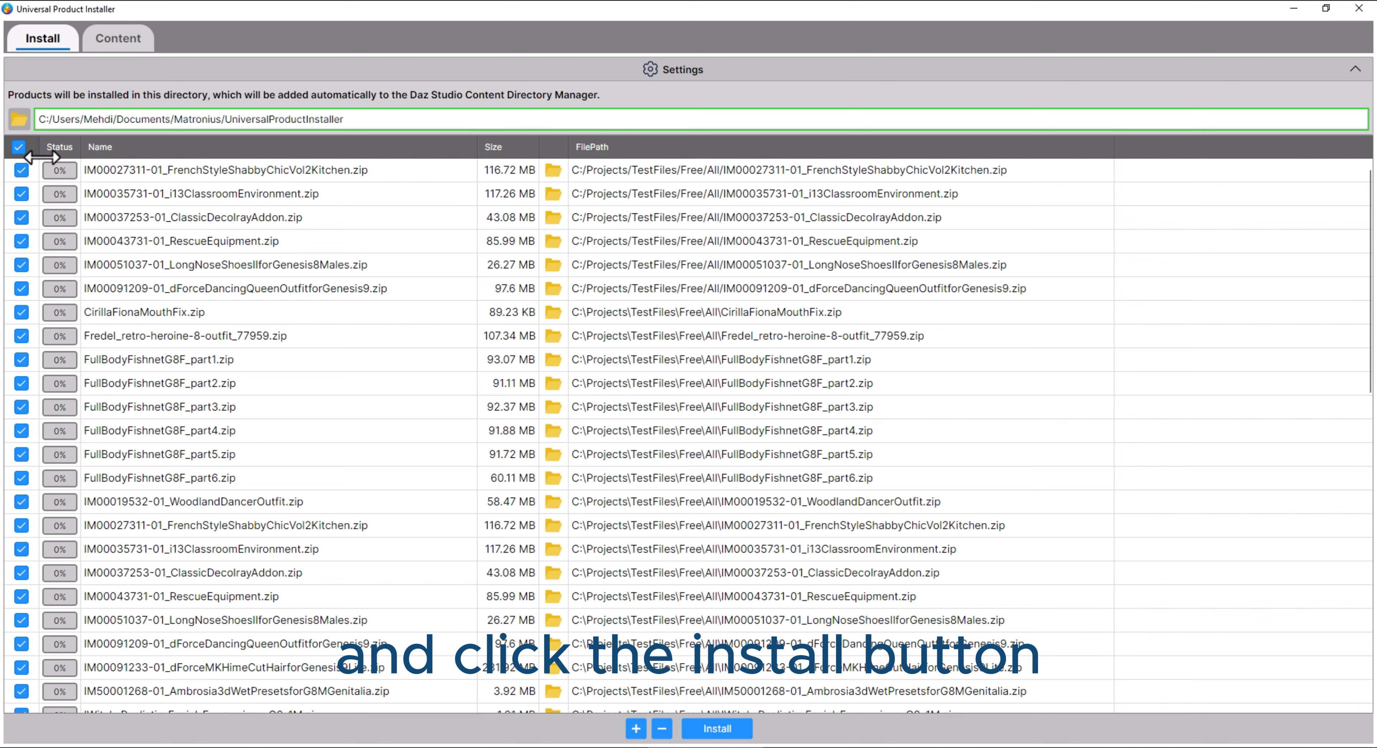
pyautogui.scroll(-12, 631, 523)
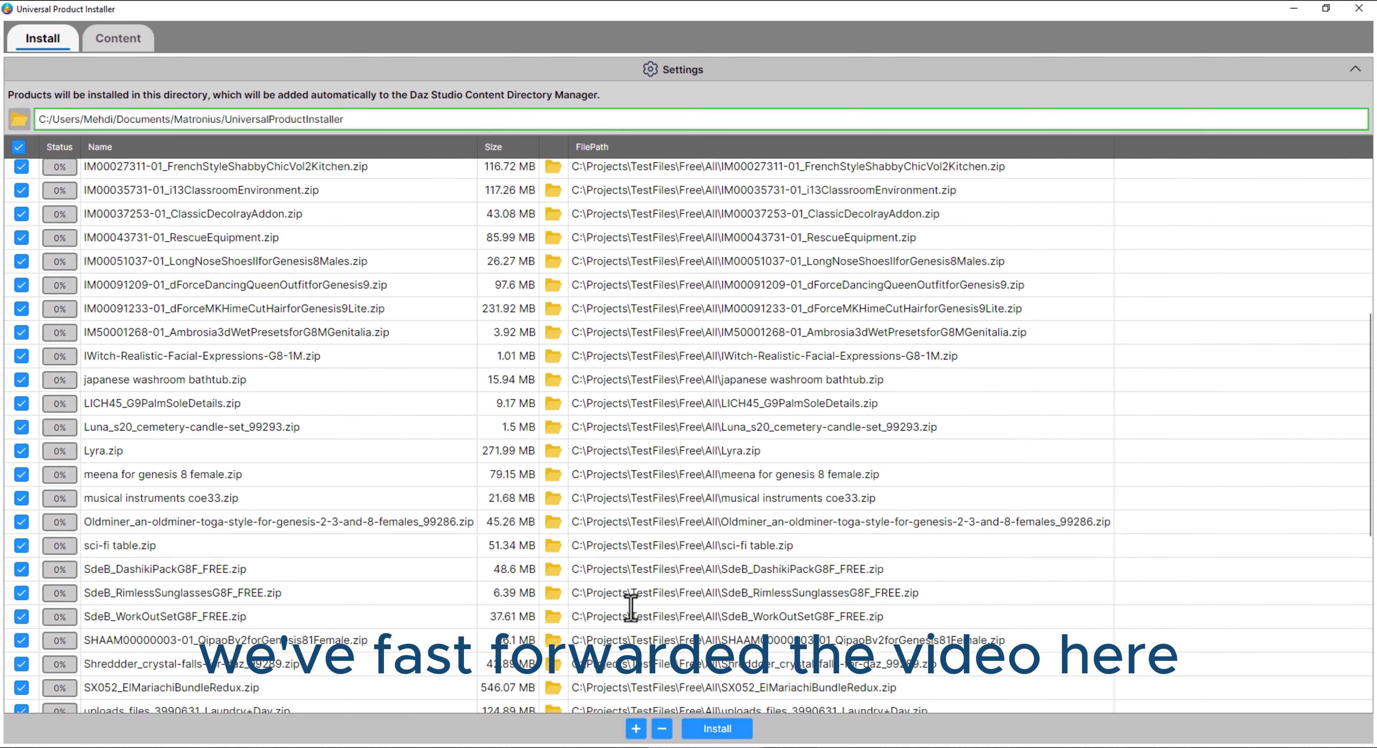
pyautogui.click(743, 729)
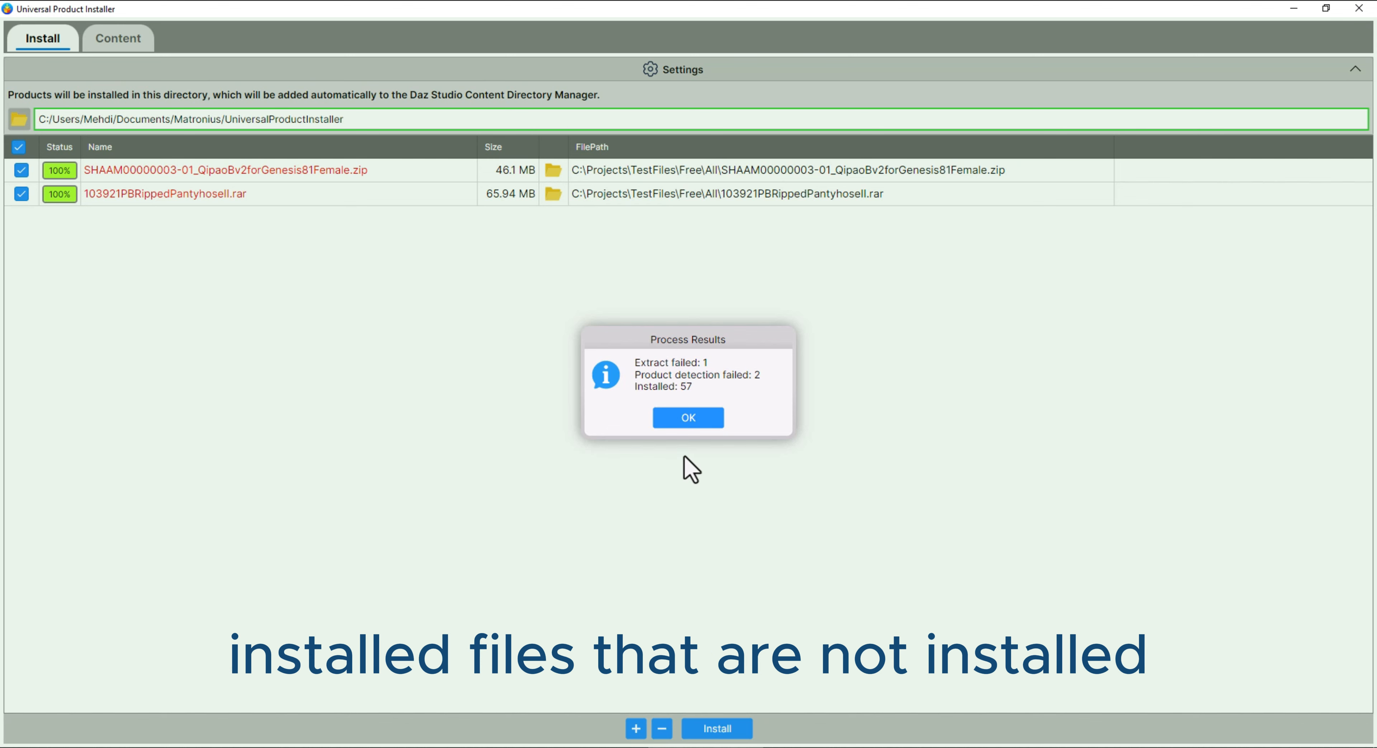
pyautogui.click(689, 417)
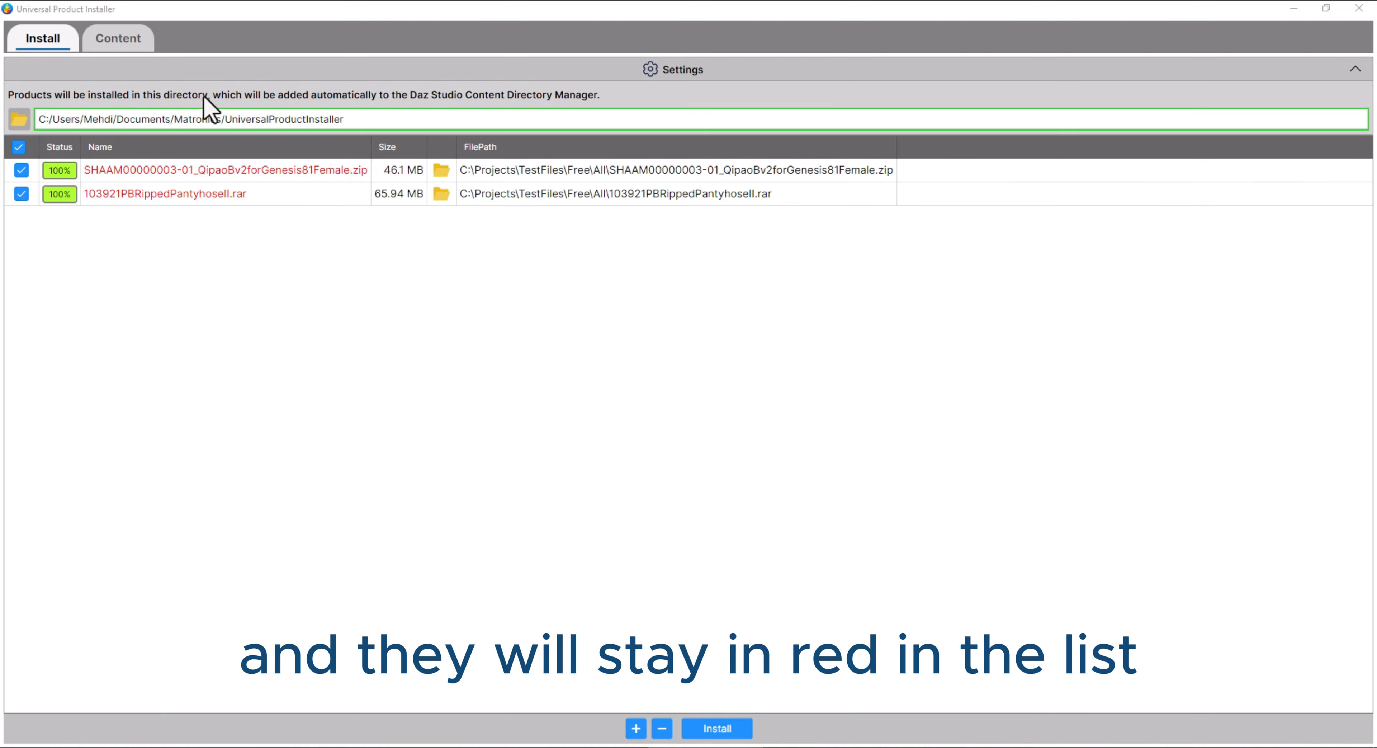
# Show the installed content, then disable and re-enable the Matronius/UniversalProductInstaller directory
pyautogui.click(151, 47)
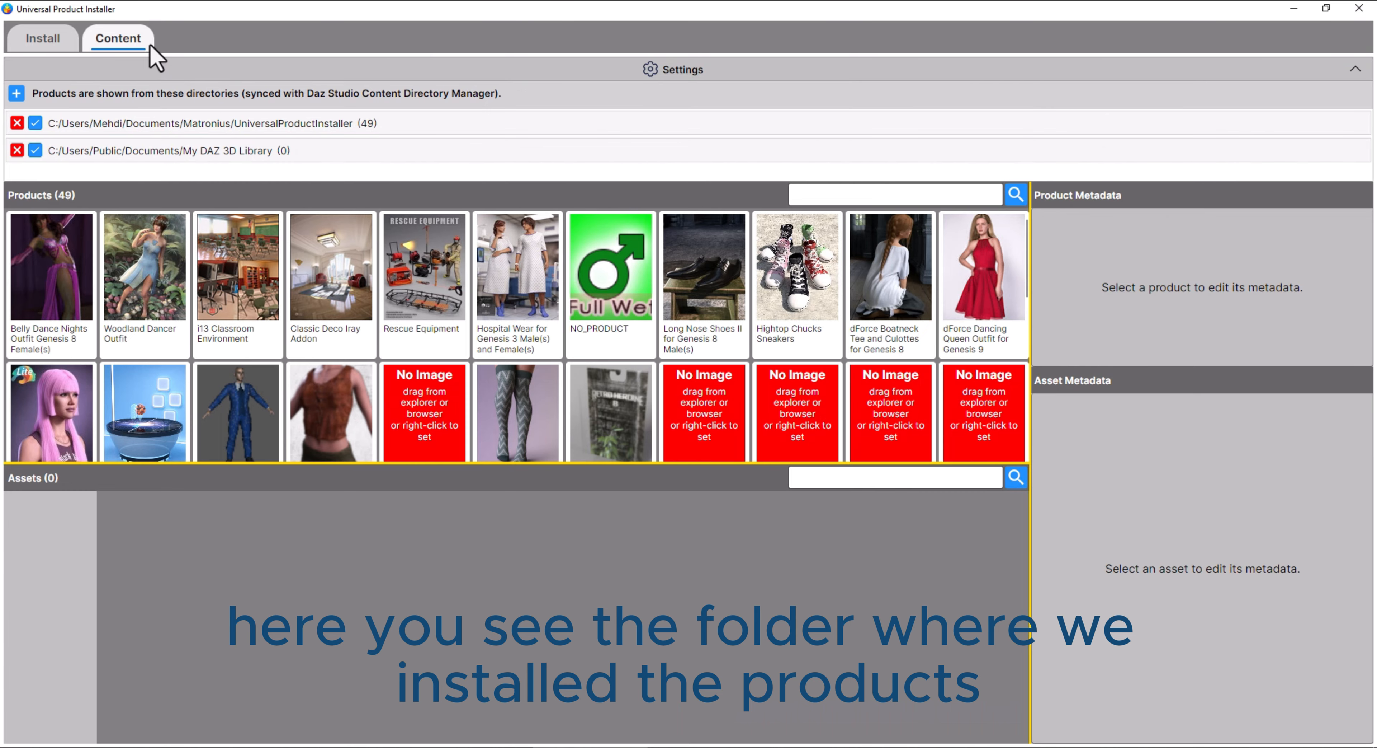
pyautogui.click(36, 125)
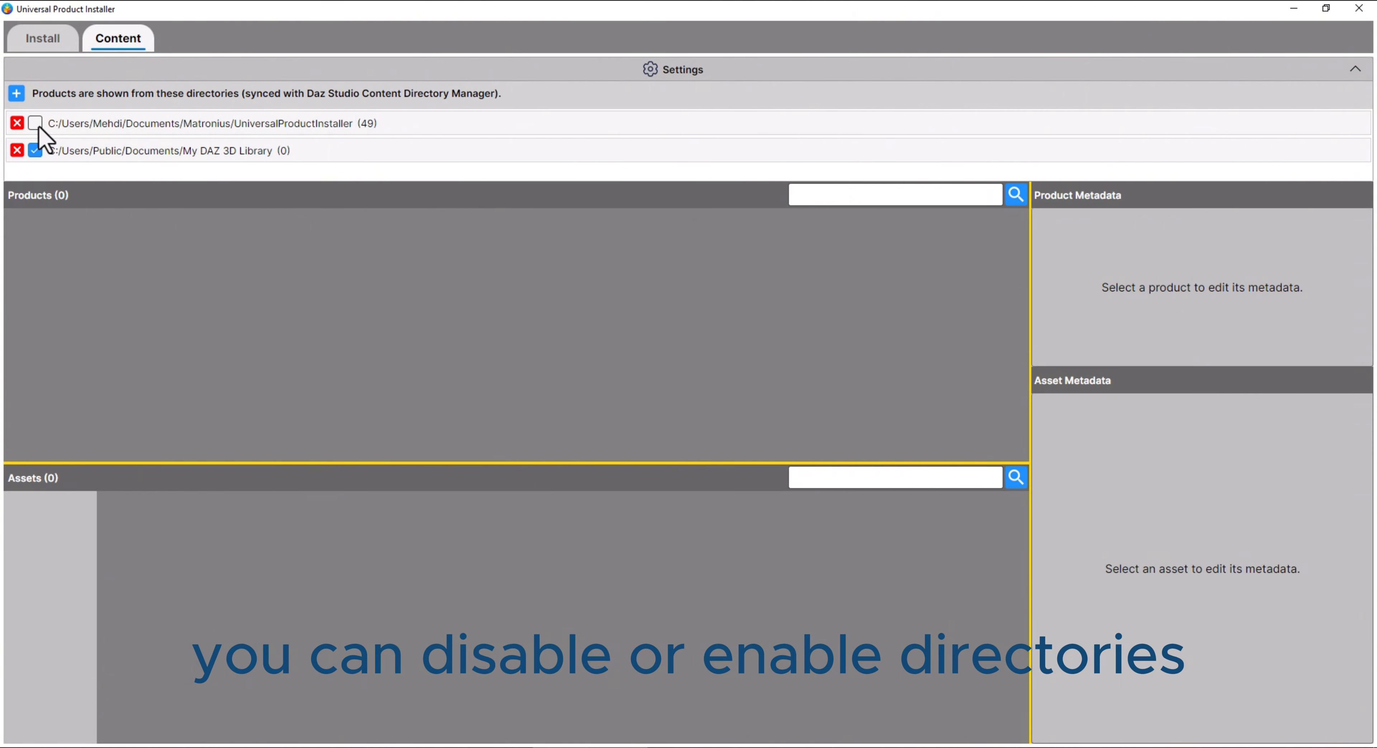
pyautogui.click(36, 126)
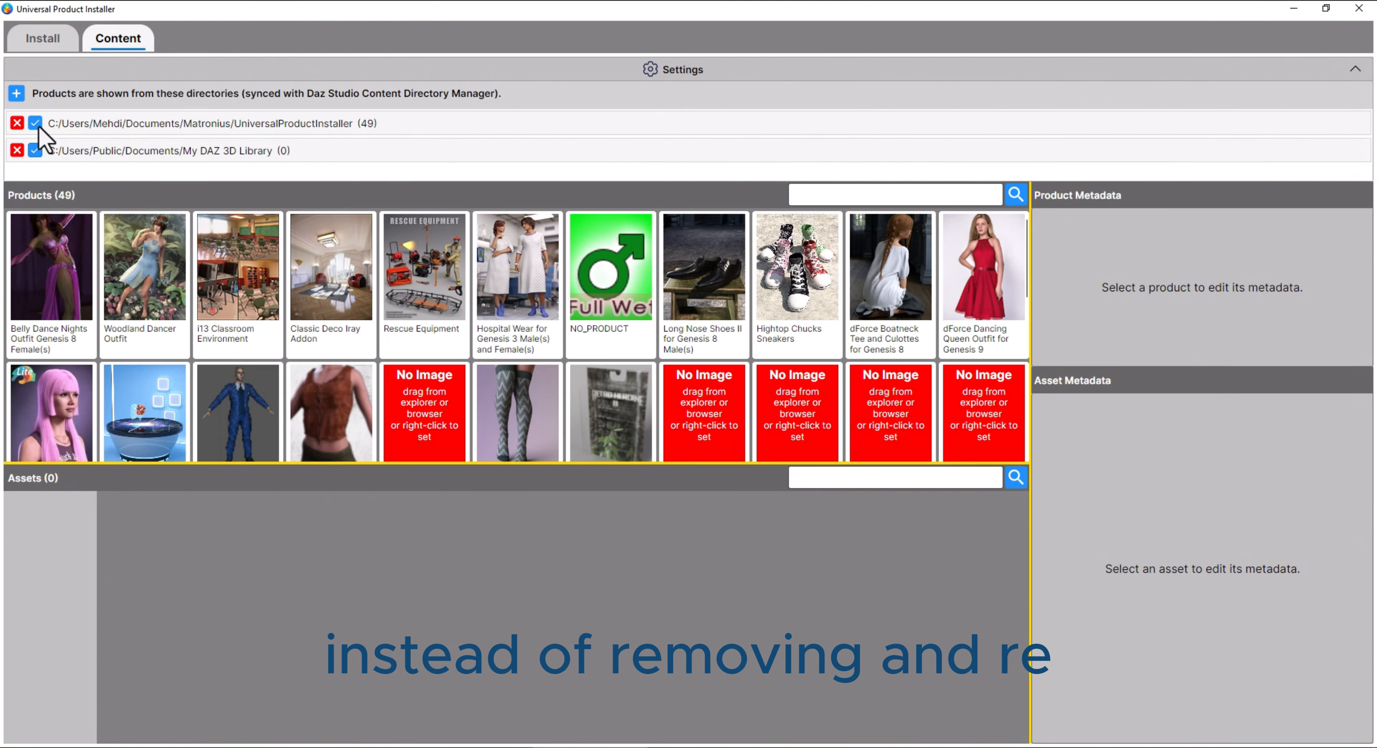
# Enlarge the assets area and browse the installed products, viewing Belly Dance Nights Outfit, Woodland Dancer Outfit and i13 Classroom Environment
pyautogui.click(75, 267)
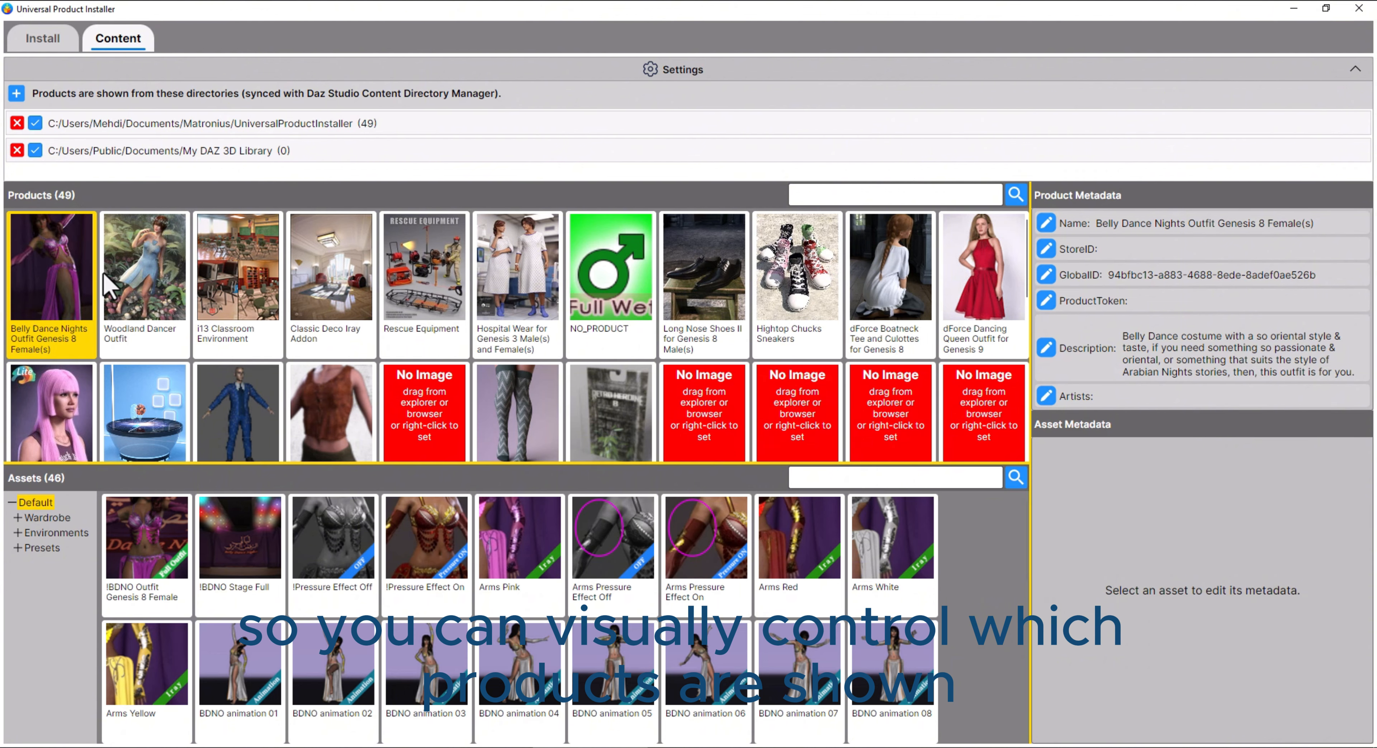
pyautogui.moveTo(163, 462); pyautogui.dragTo(171, 434)
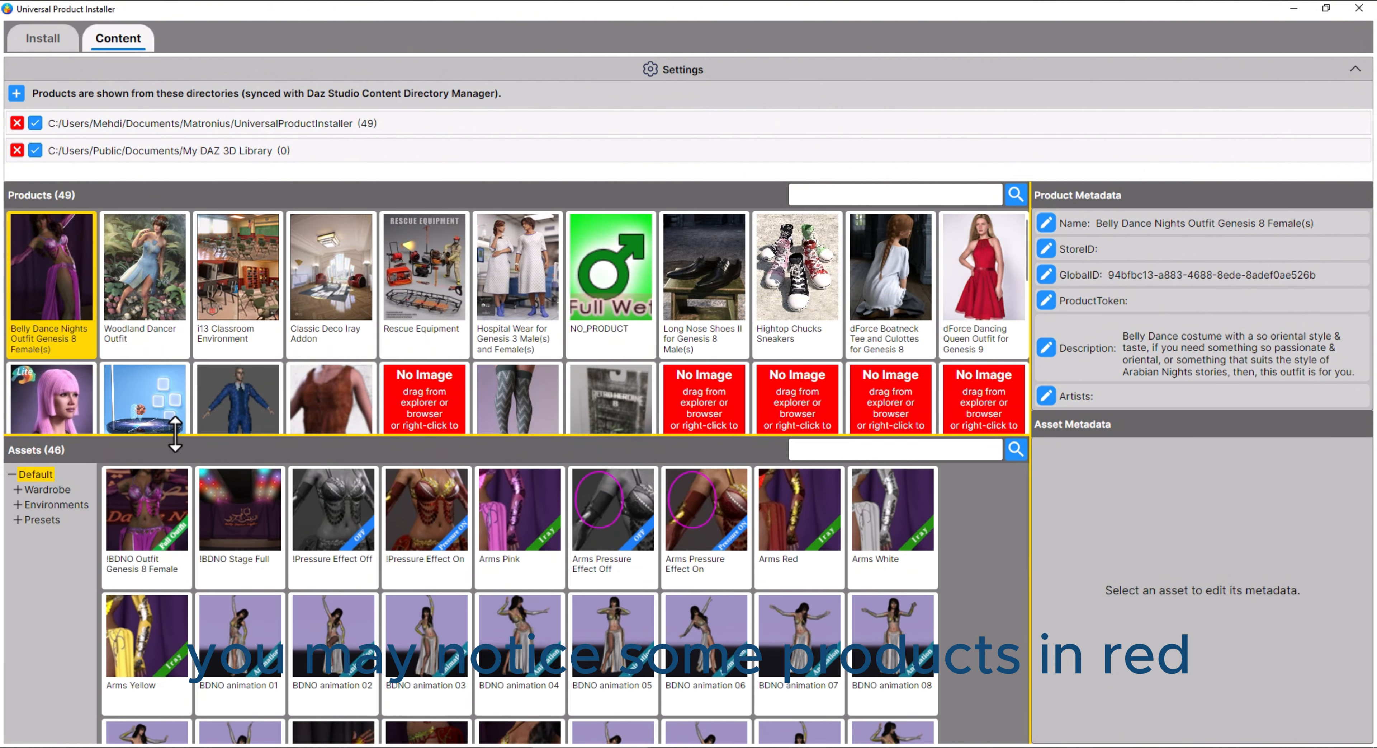
pyautogui.scroll(-5, 392, 327)
pyautogui.scroll(-3, 391, 323)
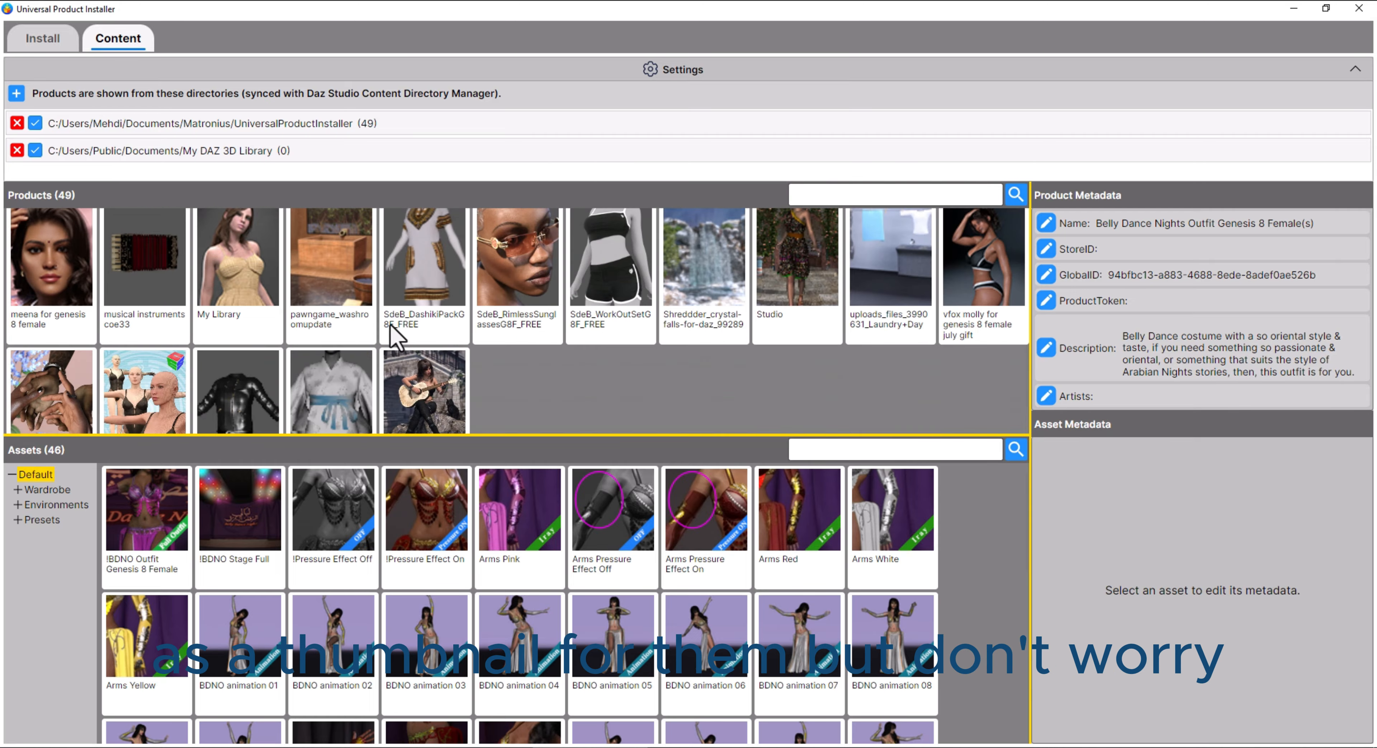
pyautogui.scroll(6, 390, 324)
pyautogui.scroll(2, 397, 337)
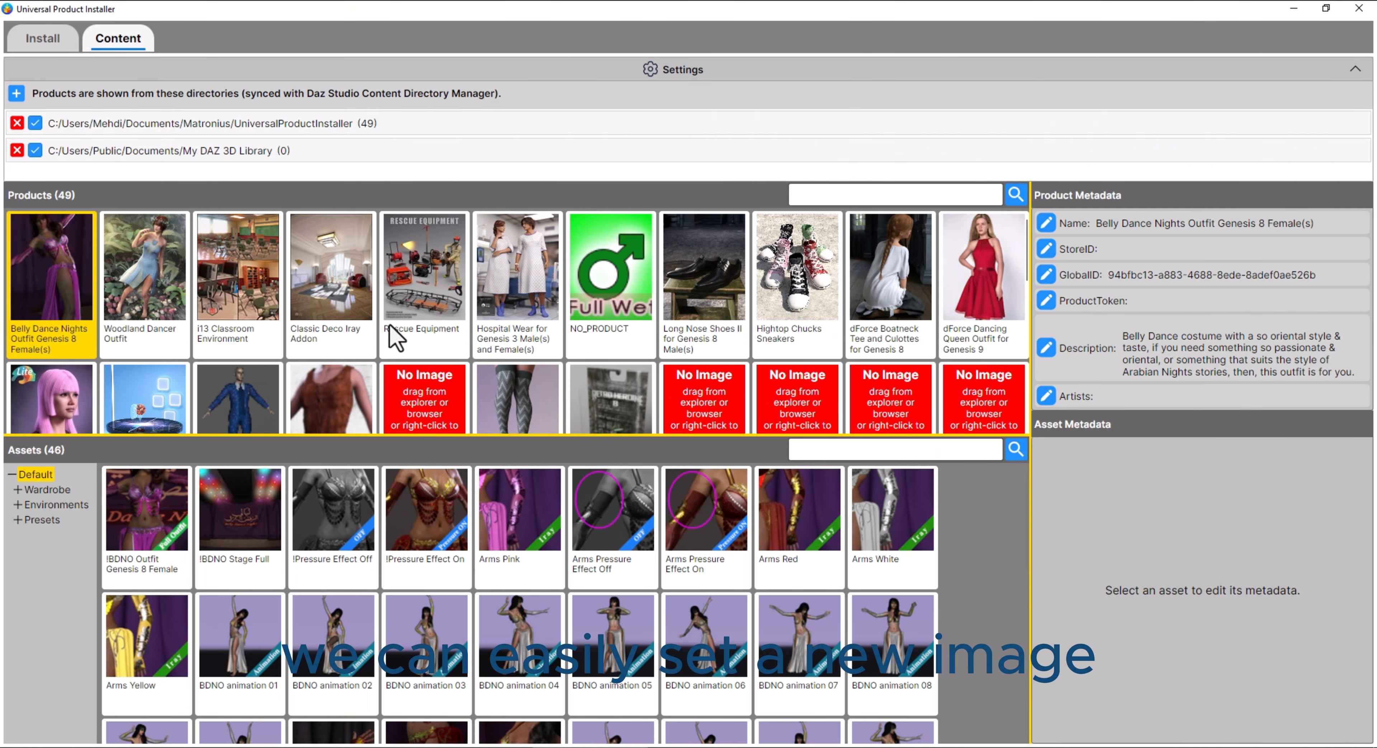
pyautogui.click(168, 247)
pyautogui.click(233, 246)
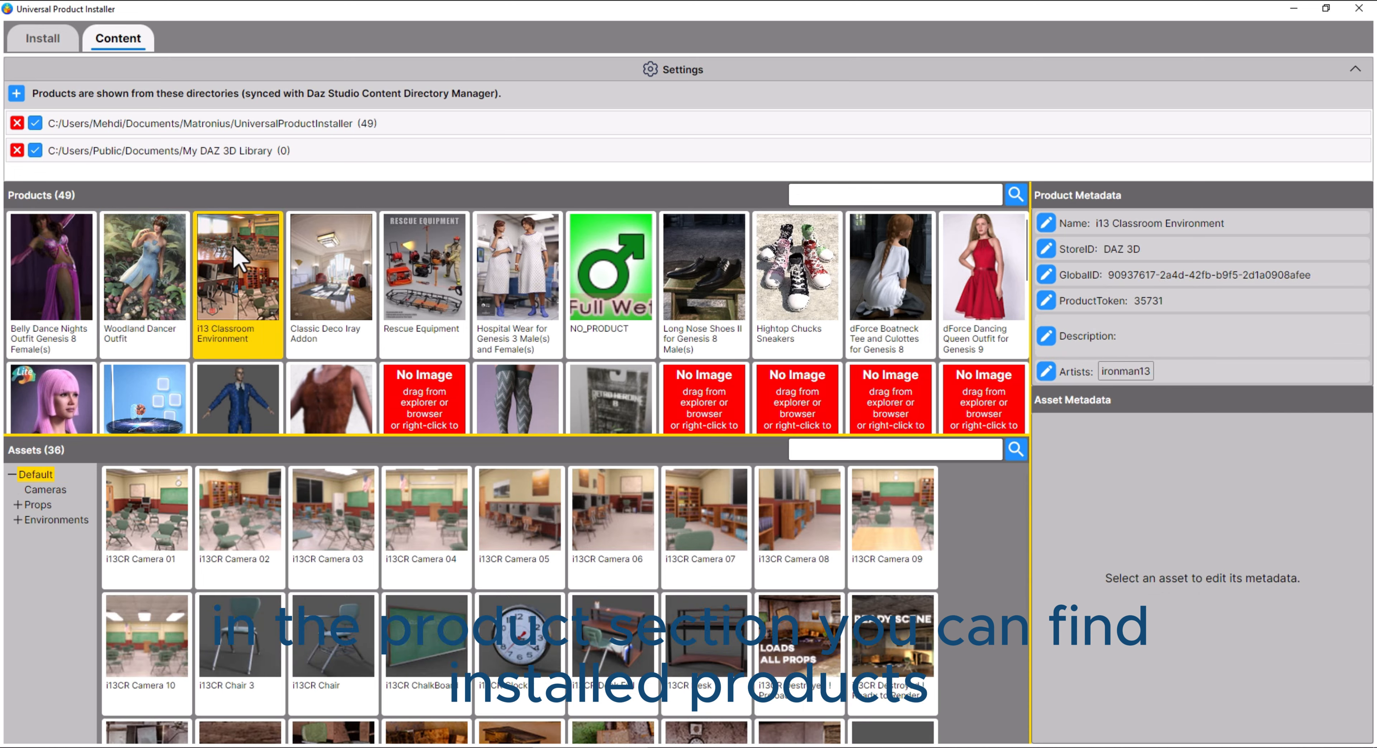
# Place the installer beside Daz Studio and browse all products in Daz Studio's Smart Content
pyautogui.moveTo(204, 15); pyautogui.dragTo(1376, 287)
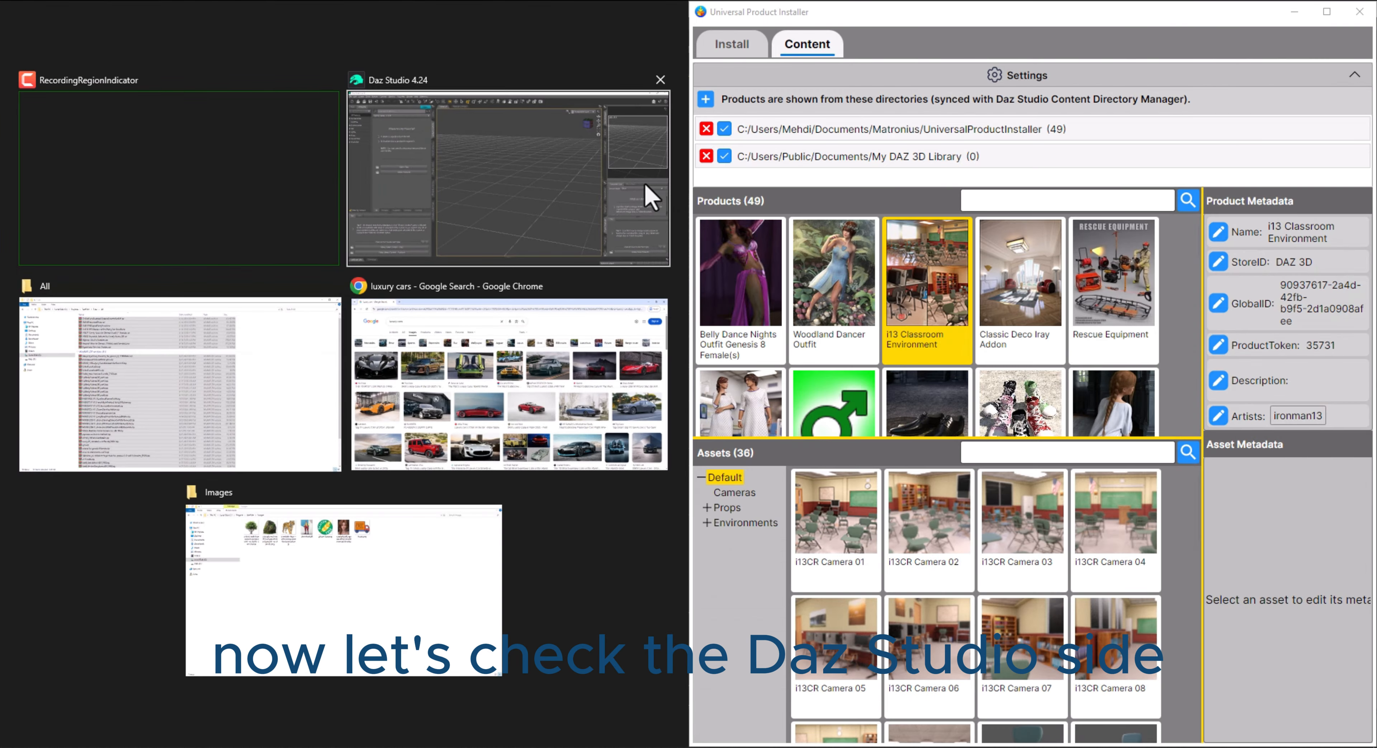
pyautogui.click(551, 171)
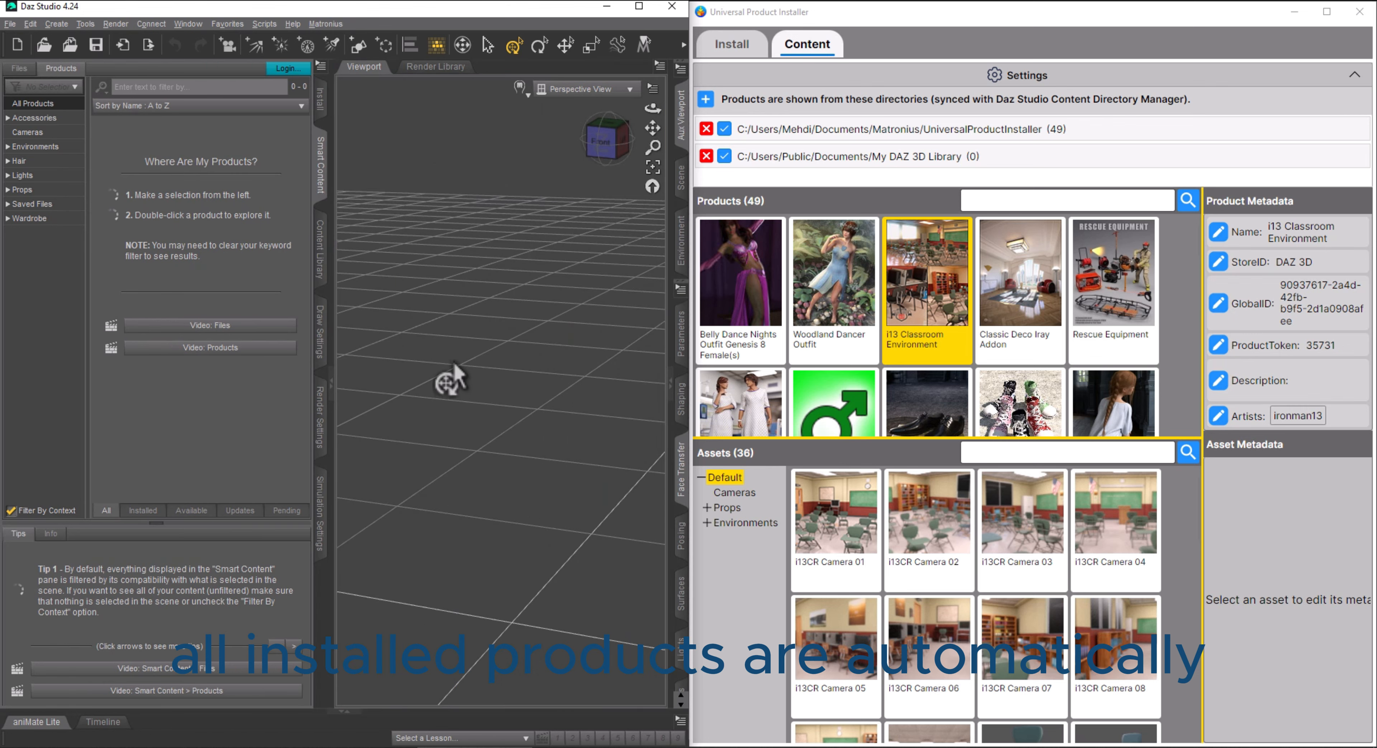
pyautogui.click(38, 105)
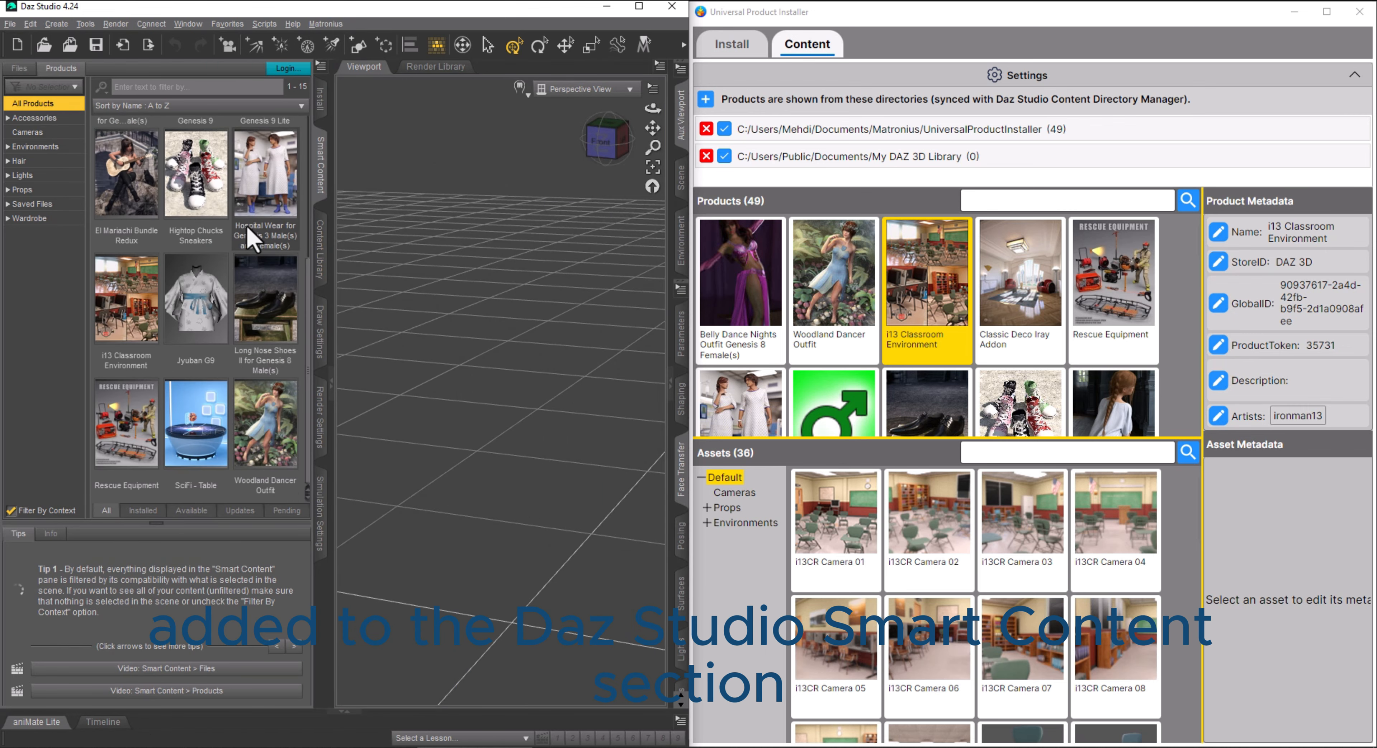
pyautogui.scroll(5, 251, 235)
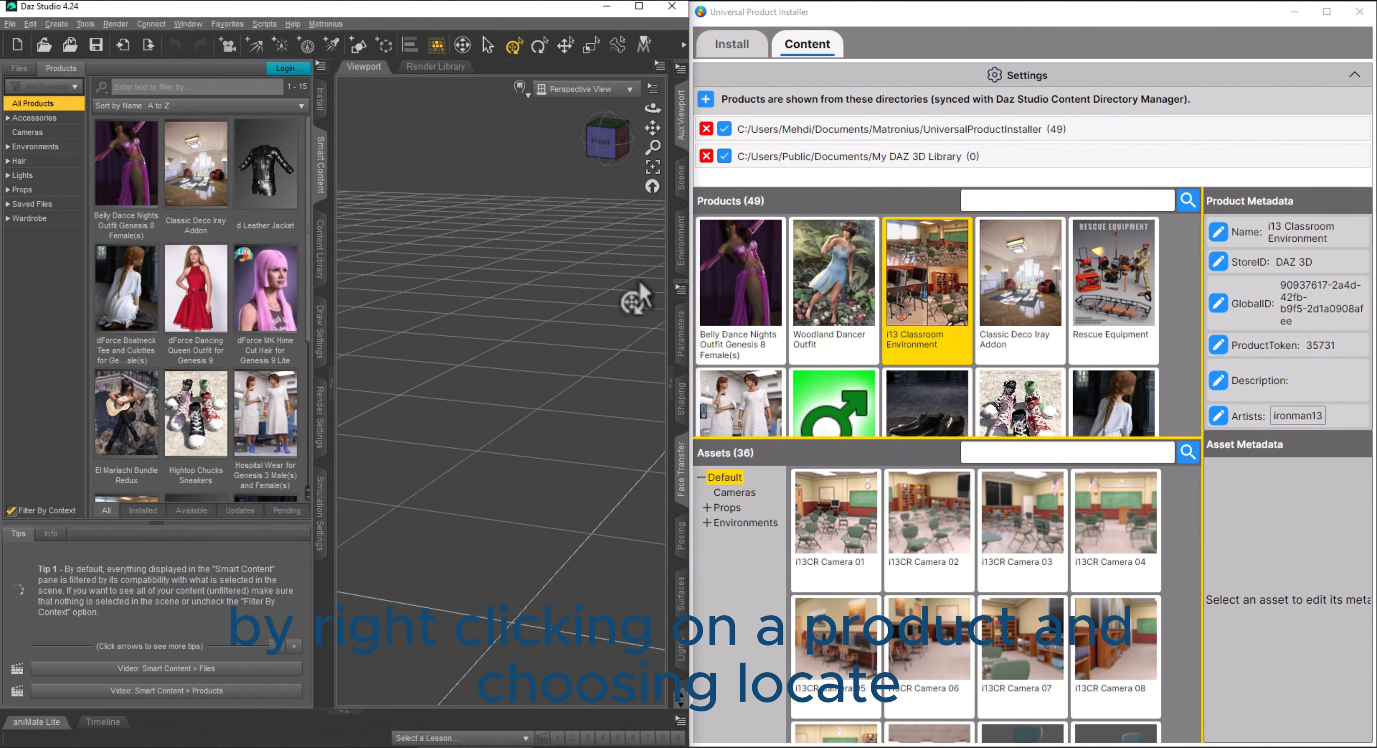
# Locate the Woodland Dancer Outfit in Daz Studio and show its Hands poses under By Region, Partial Body in the installer
pyautogui.rightClick(836, 264)
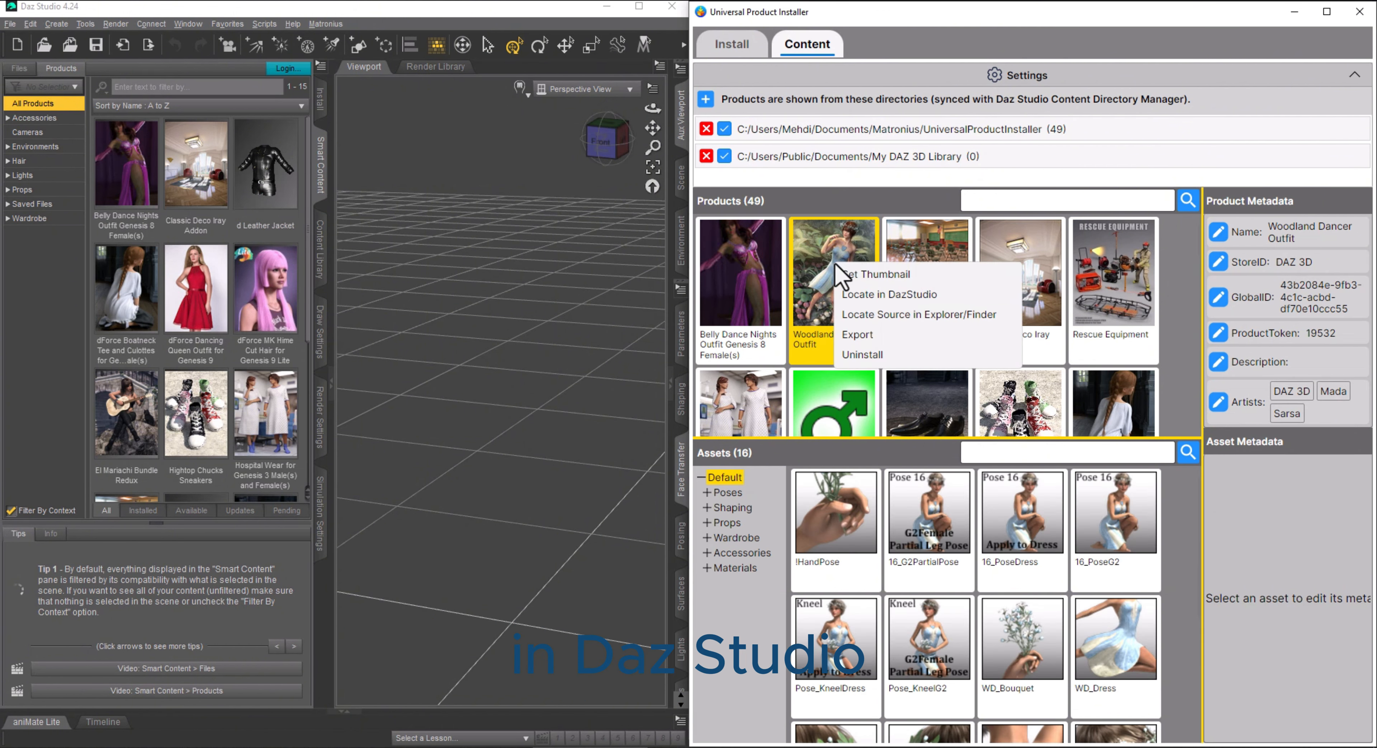
pyautogui.click(957, 297)
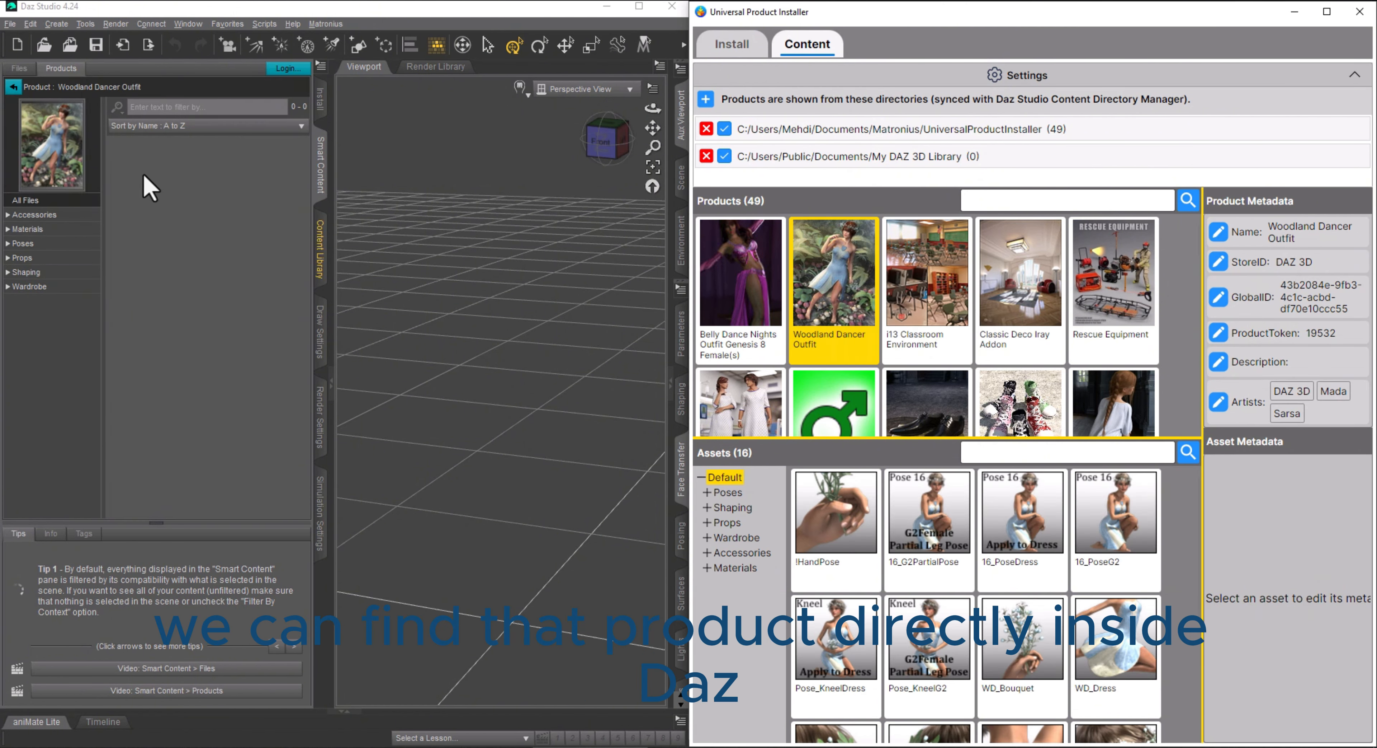
pyautogui.click(708, 493)
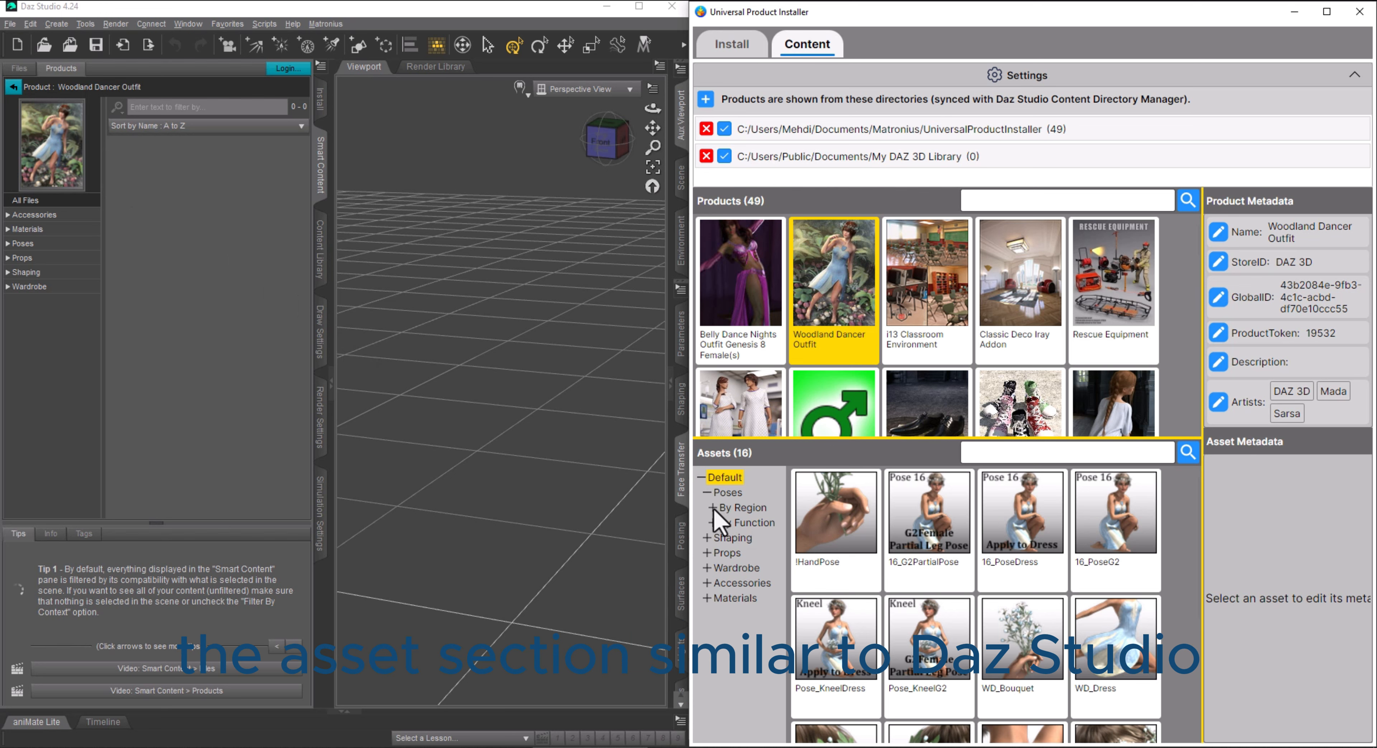
pyautogui.click(713, 507)
pyautogui.click(718, 523)
pyautogui.click(747, 537)
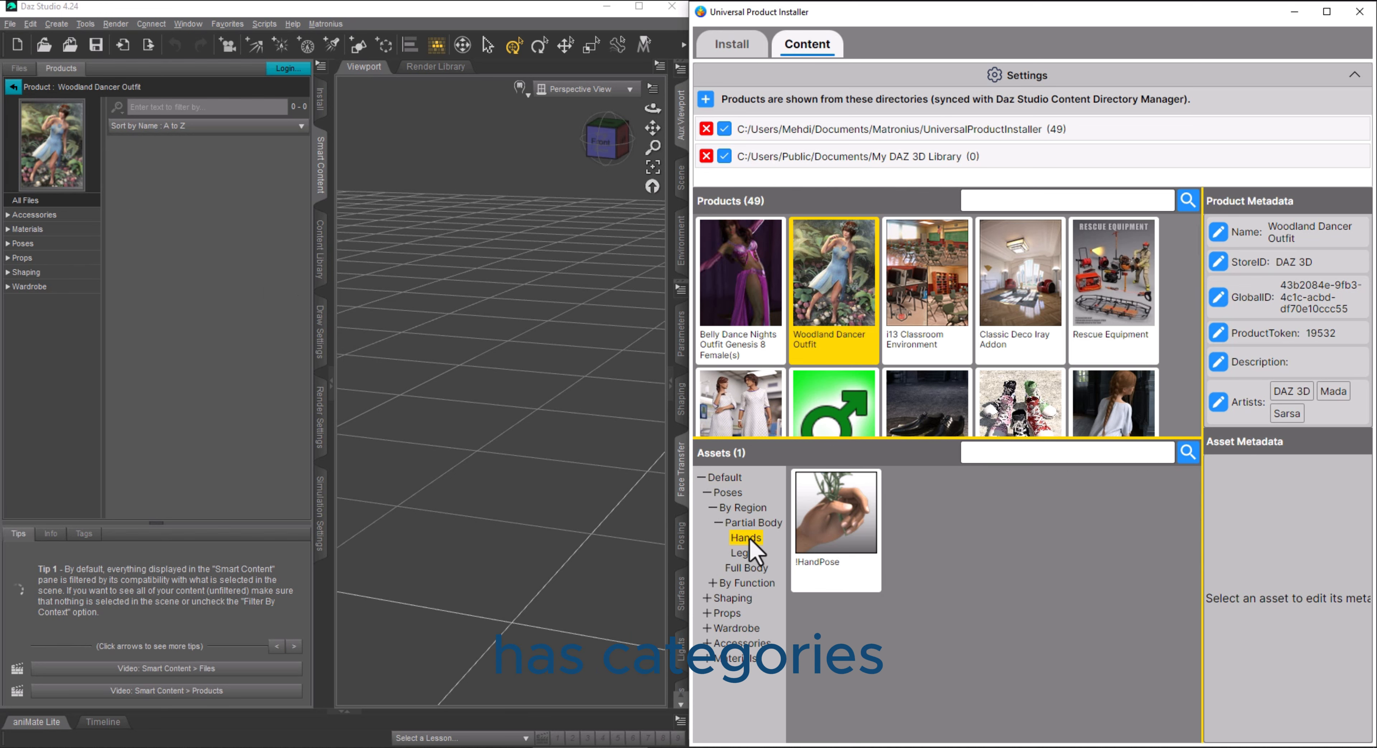
# View the outfit's Hands poses in Daz Studio, compare its Accessories category in both programs, and return to Daz Studio's product list
pyautogui.click(8, 243)
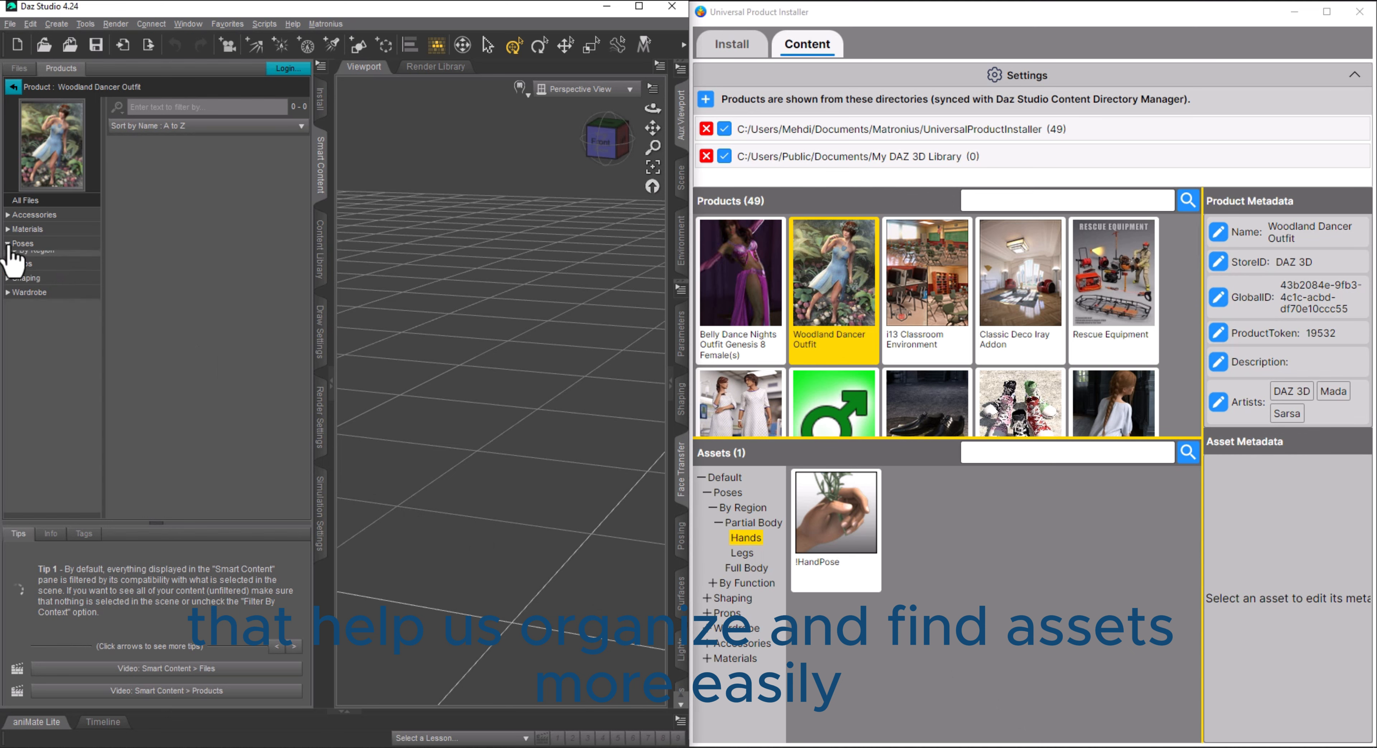
pyautogui.click(15, 272)
pyautogui.click(45, 301)
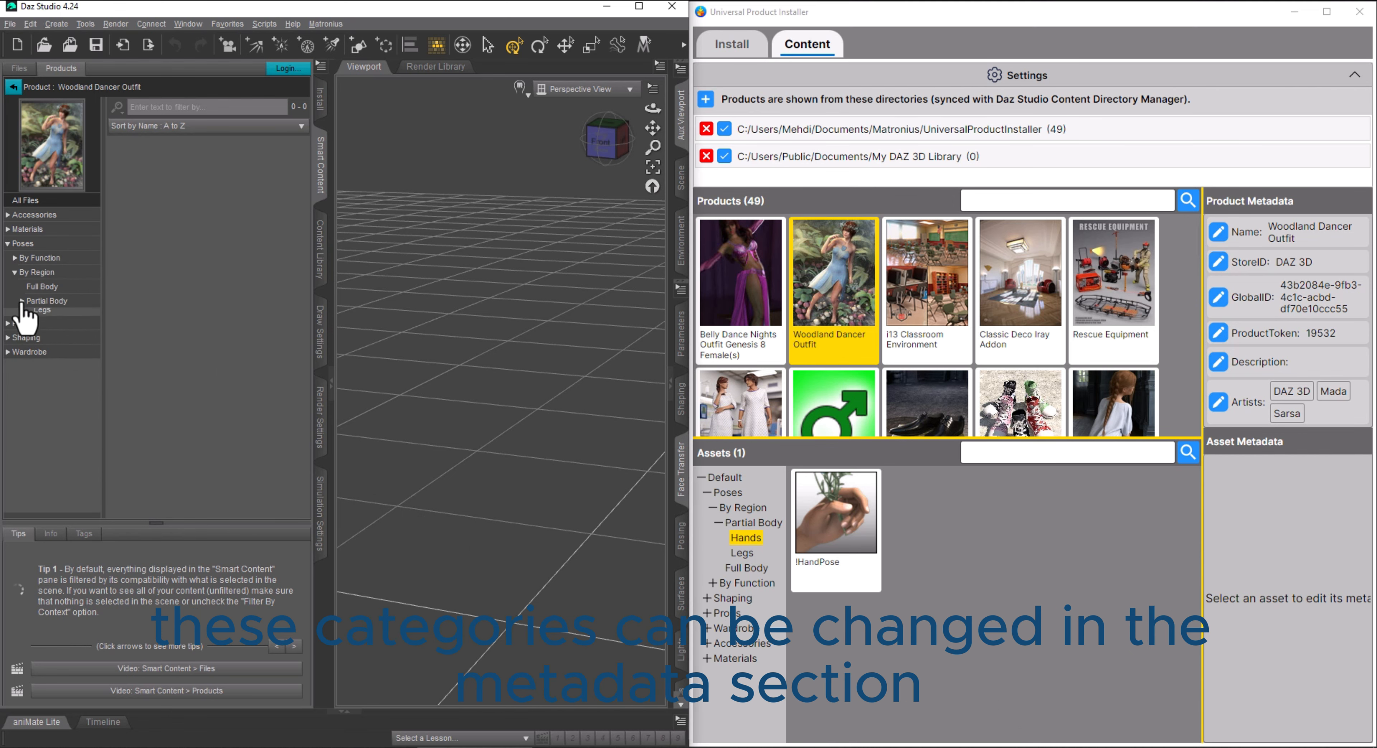
pyautogui.click(45, 315)
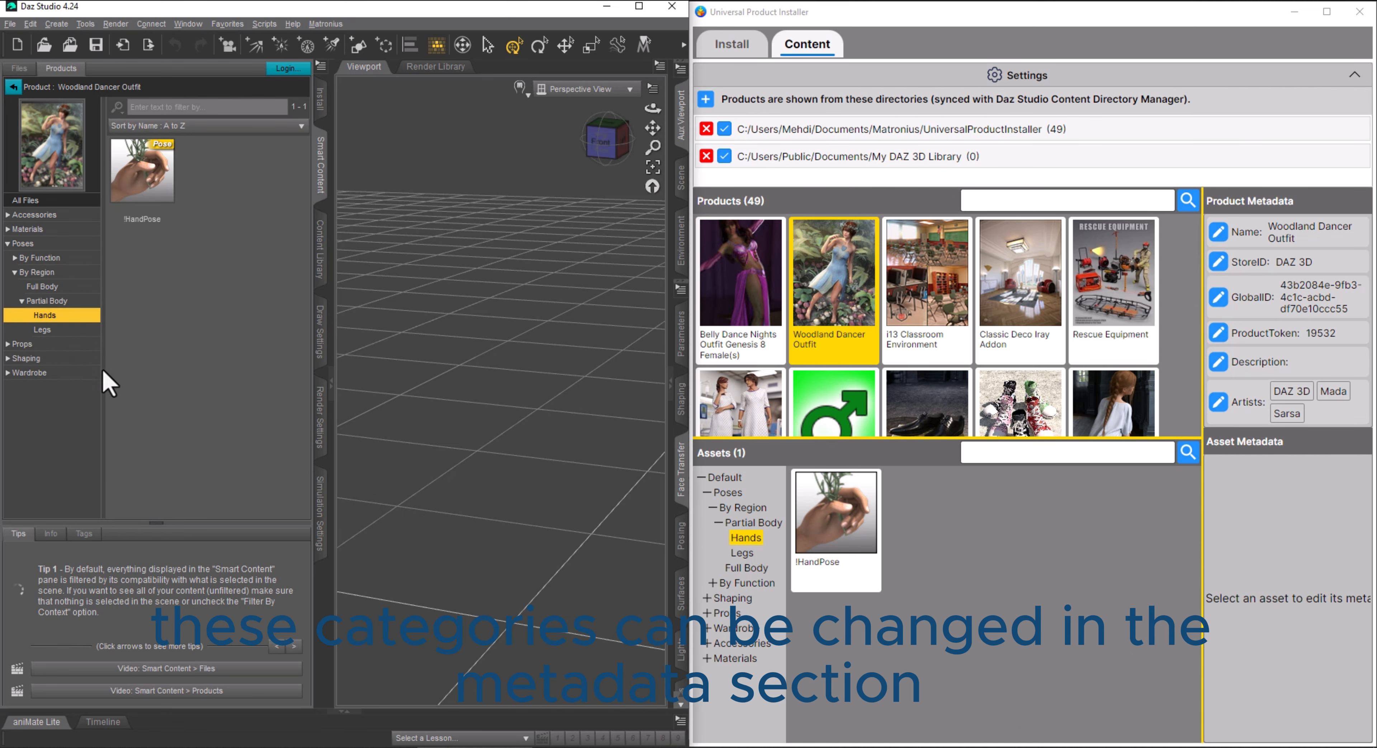
pyautogui.click(33, 215)
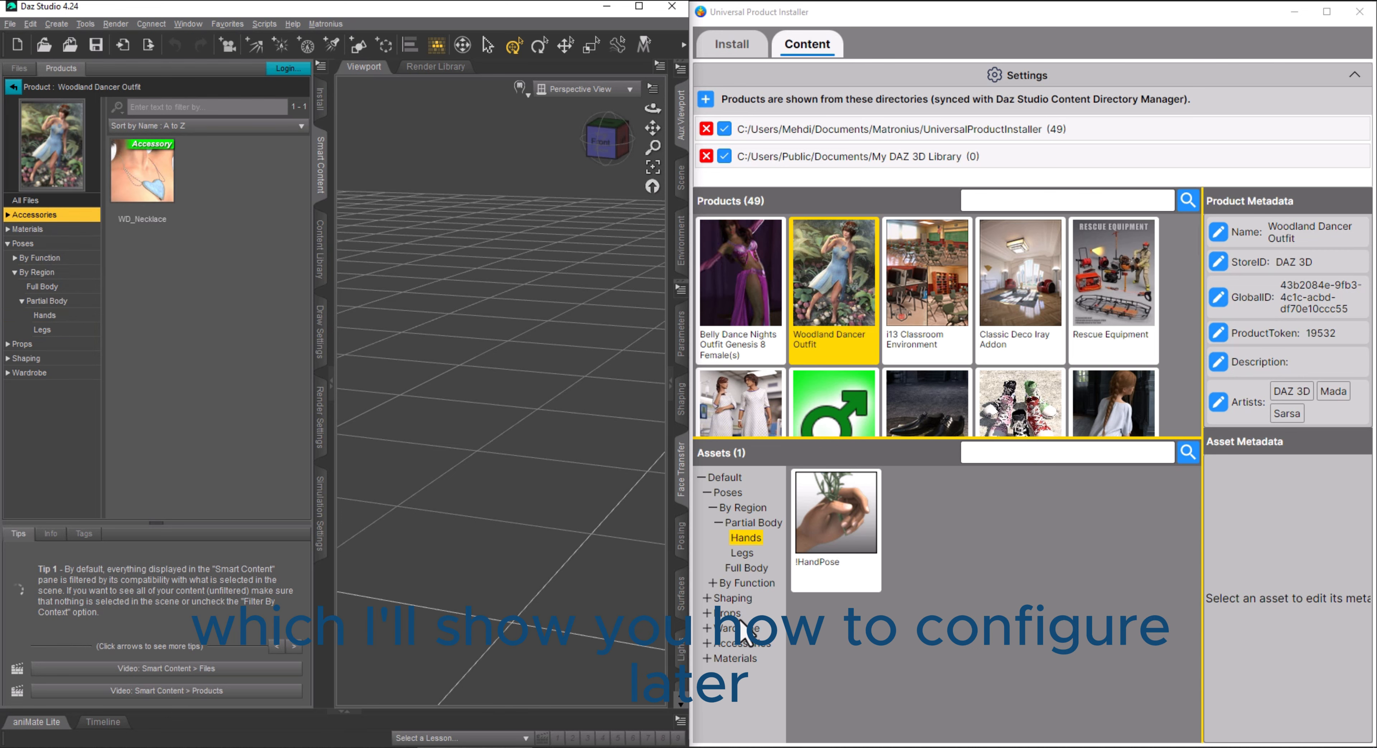
pyautogui.click(749, 643)
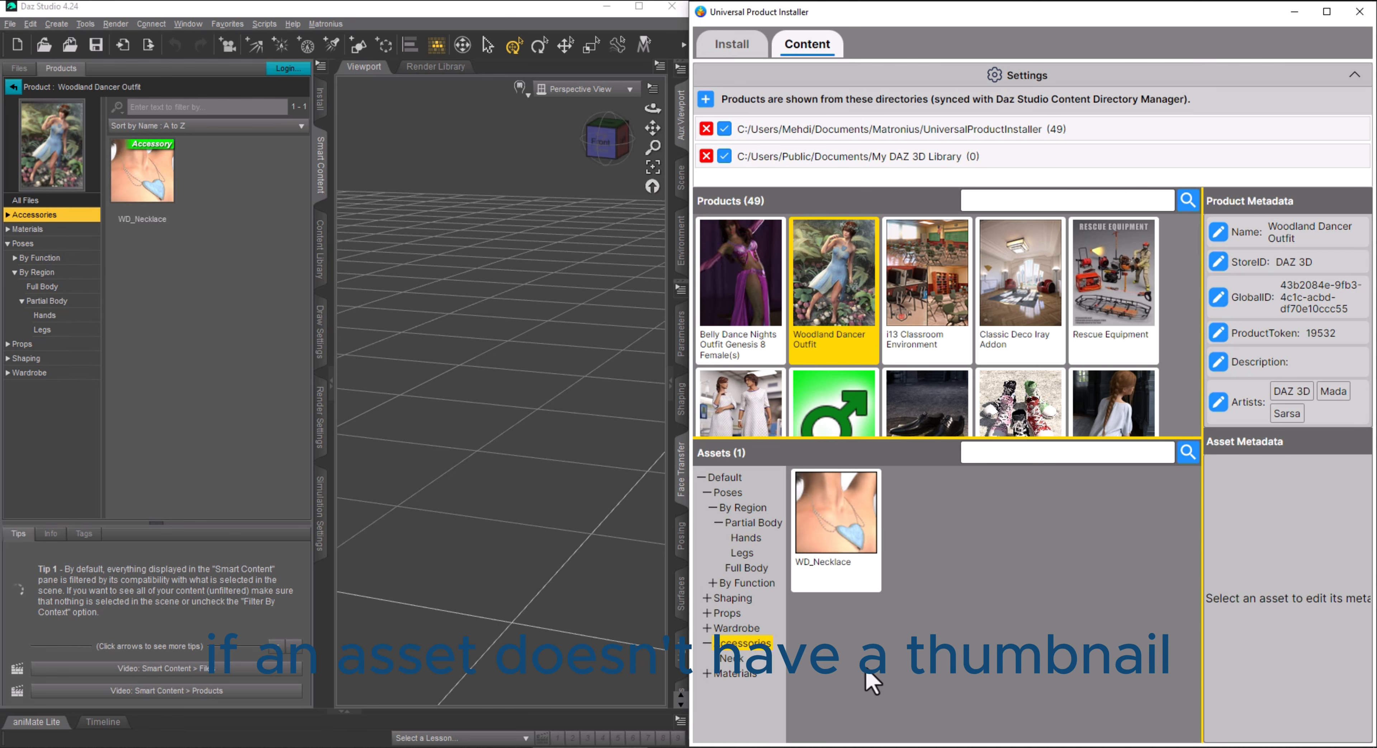
pyautogui.click(13, 87)
# Set gluten-free.png from the Images folder as a product's thumbnail
pyautogui.scroll(-3, 261, 256)
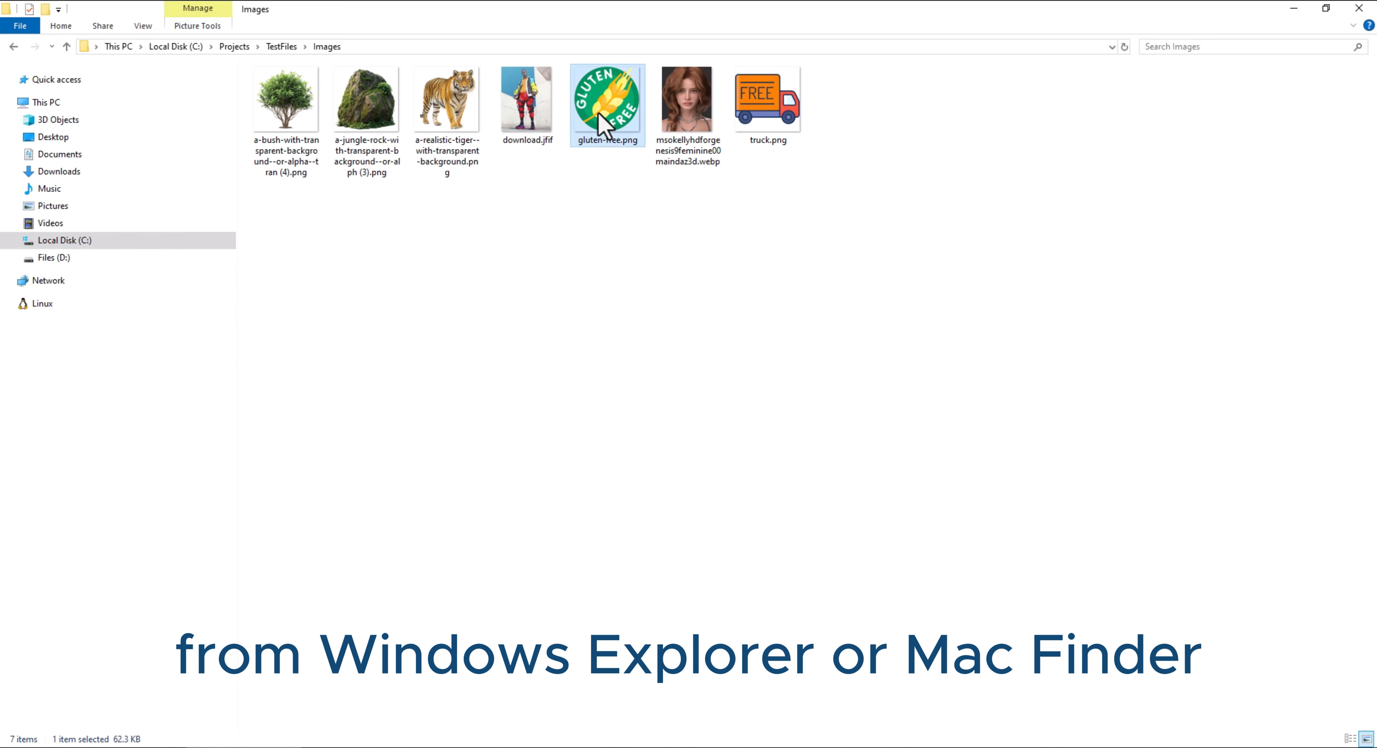
pyautogui.moveTo(606, 107); pyautogui.dragTo(818, 302)
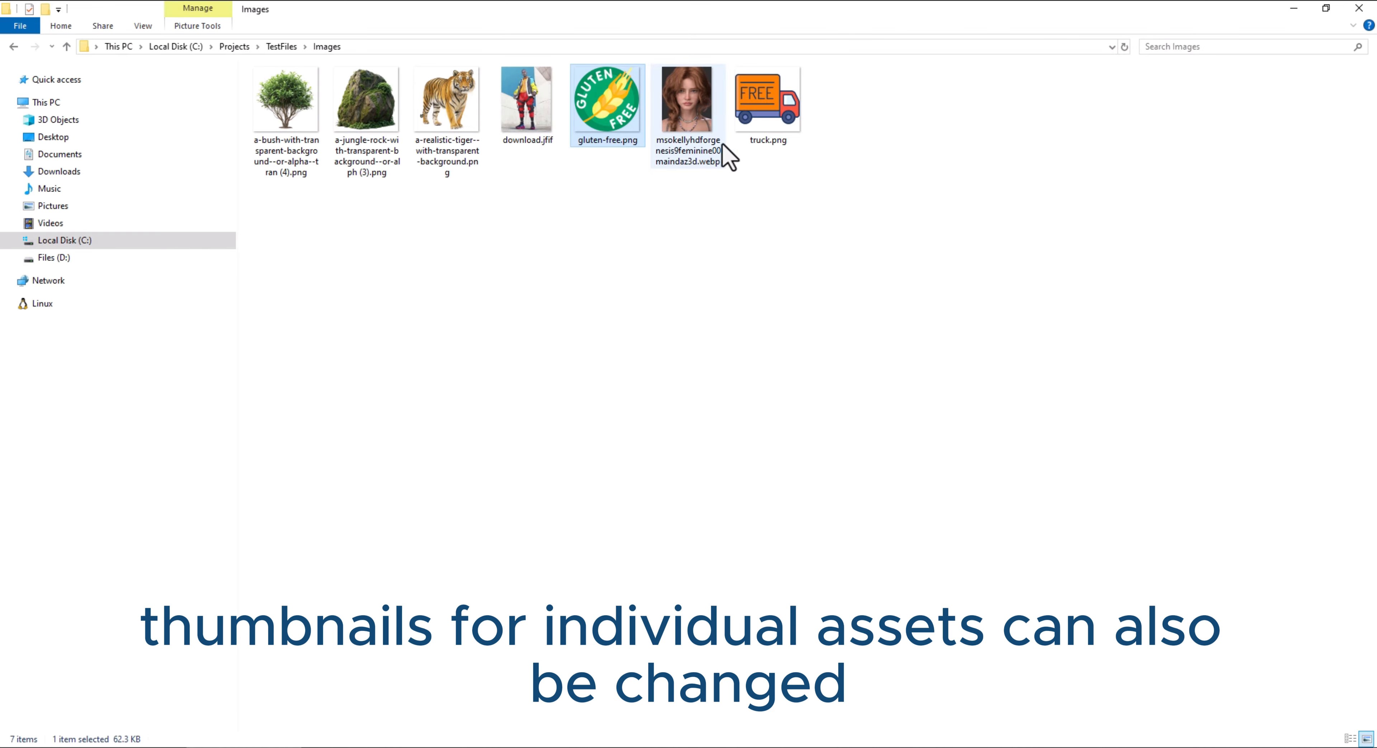
# Set truck.png as the WD_Necklace asset's thumbnail, then replace it with the green luxury car picture from the browser's image results
pyautogui.moveTo(765, 104); pyautogui.dragTo(784, 644)
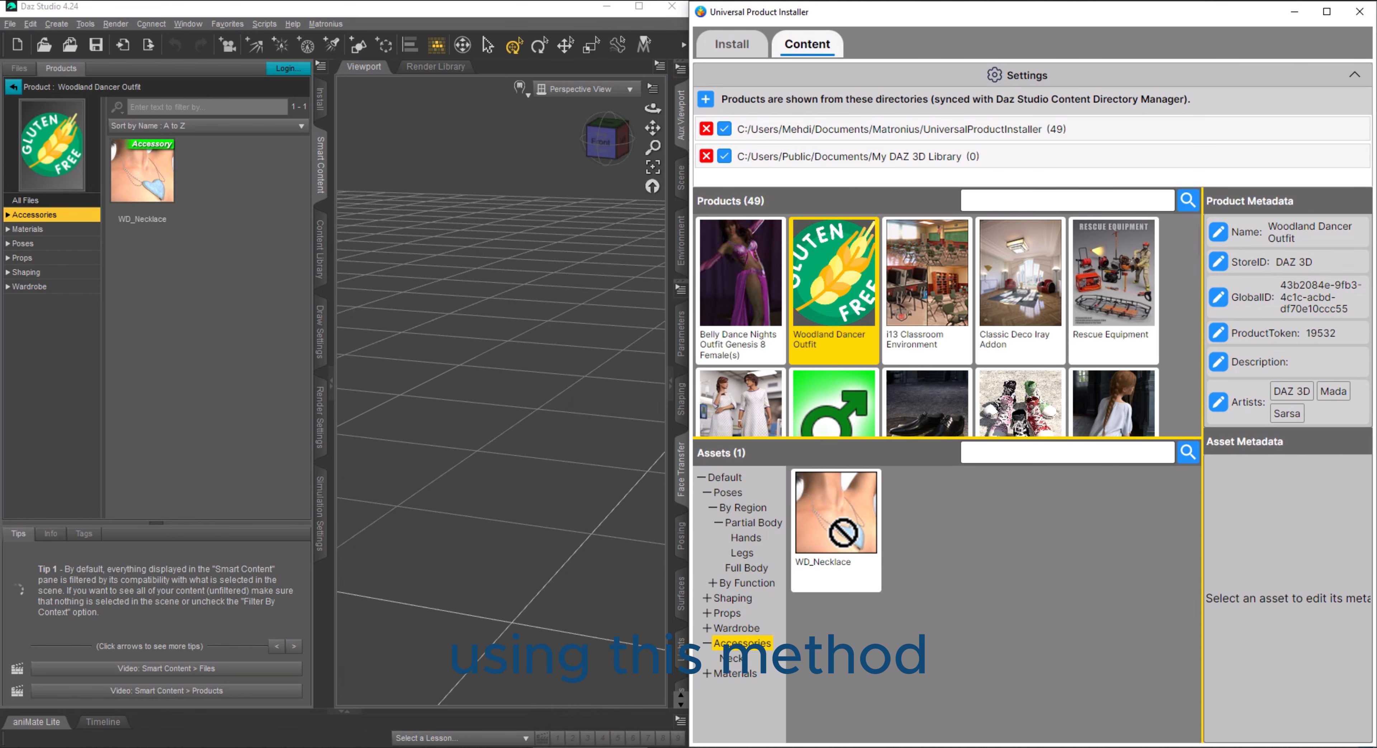
pyautogui.moveTo(843, 533); pyautogui.dragTo(840, 529)
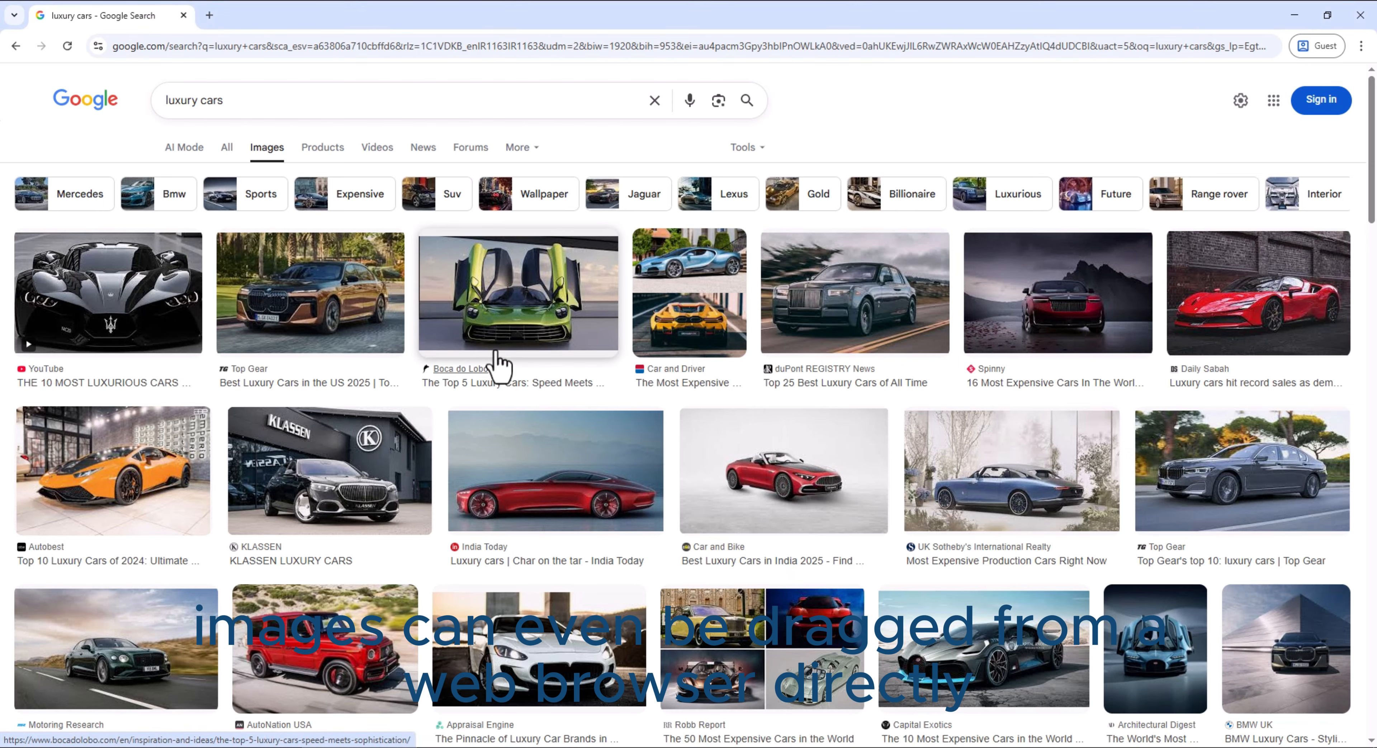
pyautogui.moveTo(497, 354); pyautogui.dragTo(568, 631)
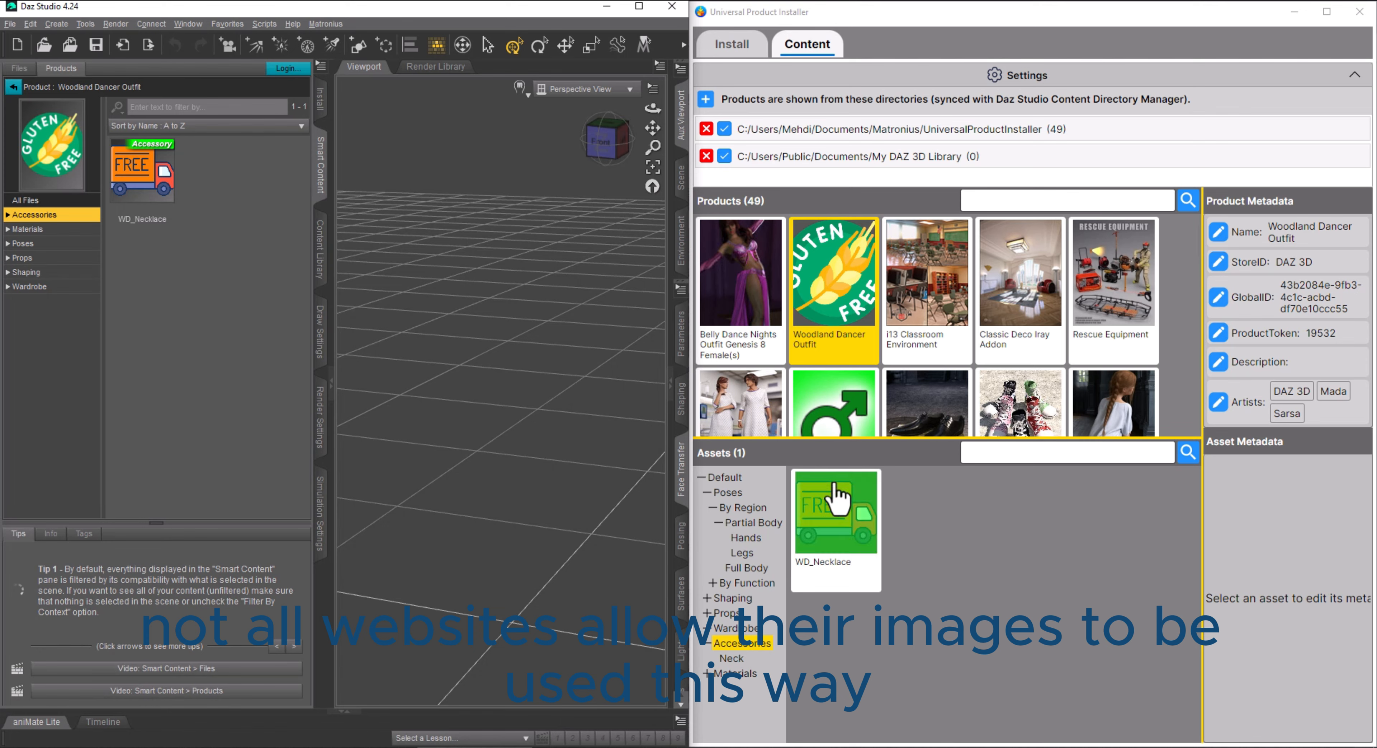
pyautogui.moveTo(834, 482); pyautogui.dragTo(836, 487)
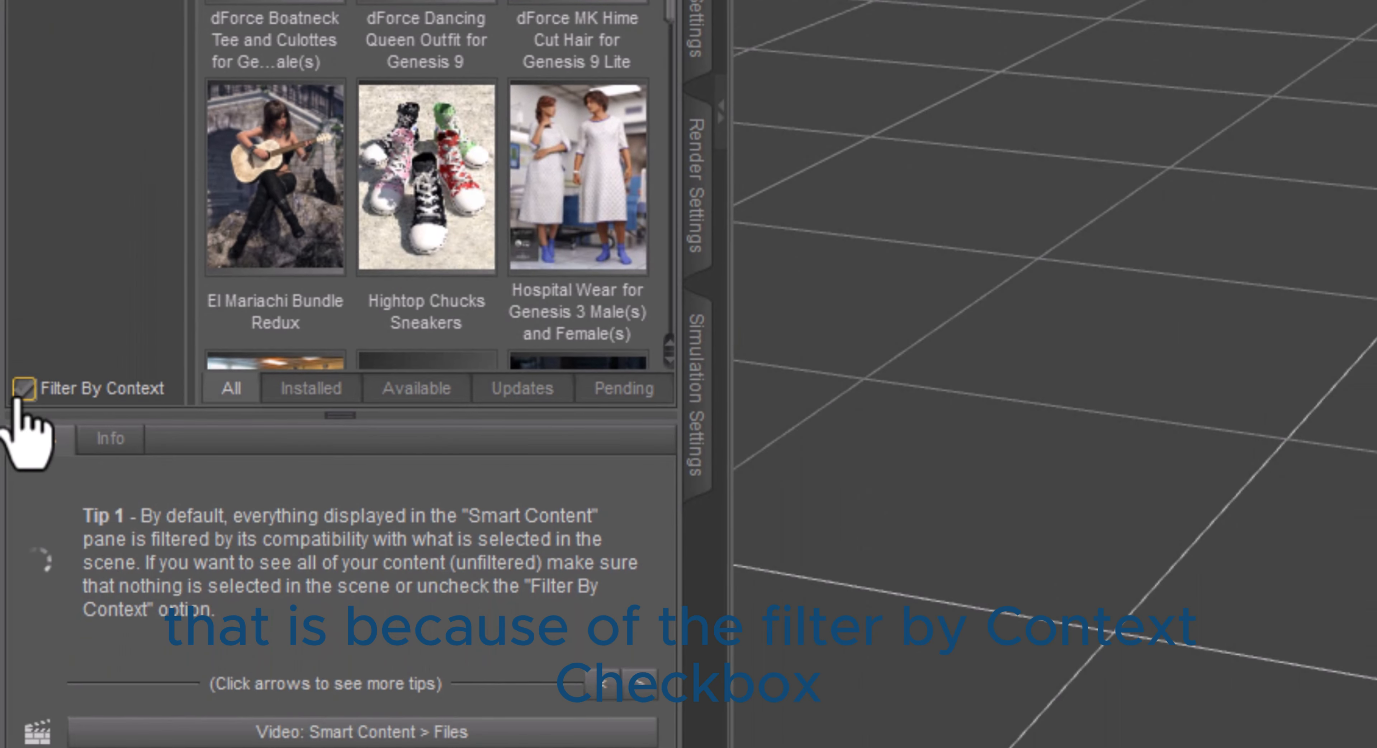
# Turn off Filter By Context in Daz Studio's Smart Content and browse the full product list
pyautogui.click(24, 388)
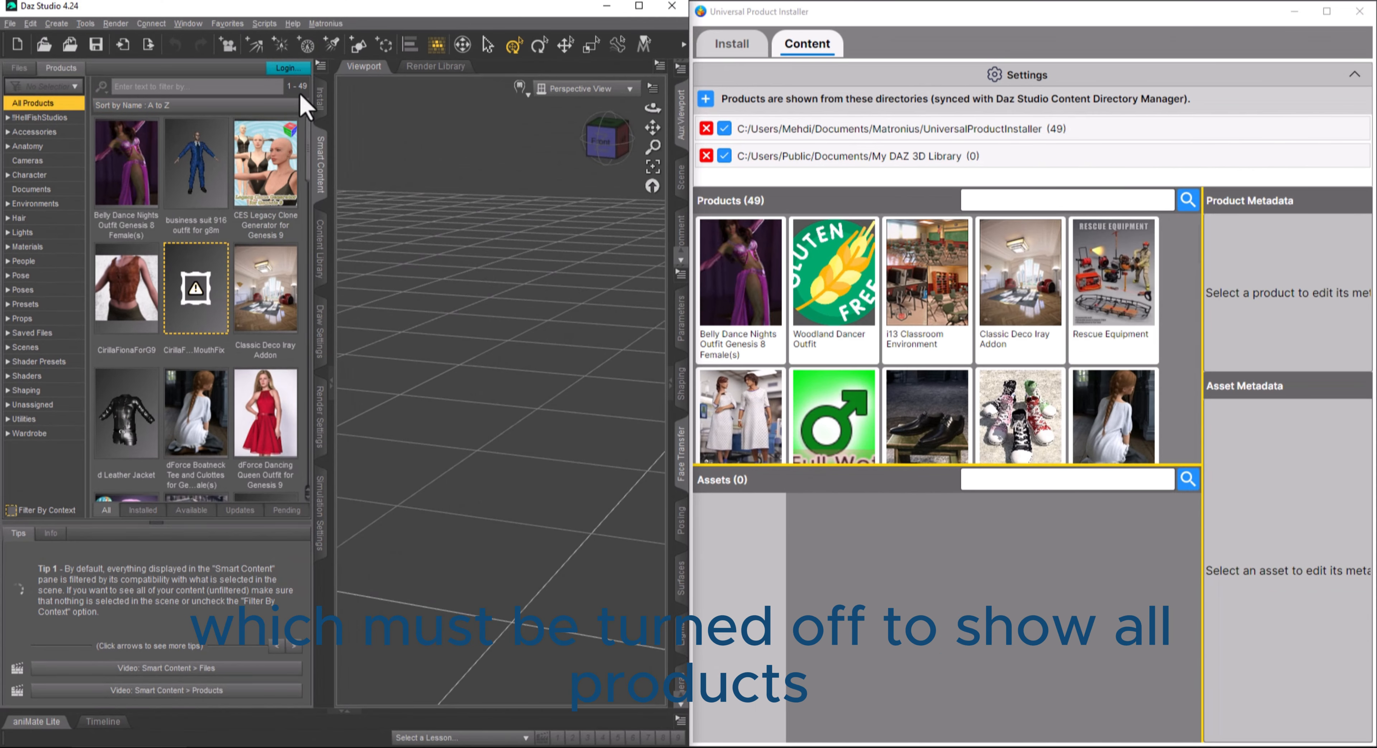
pyautogui.scroll(-3, 237, 247)
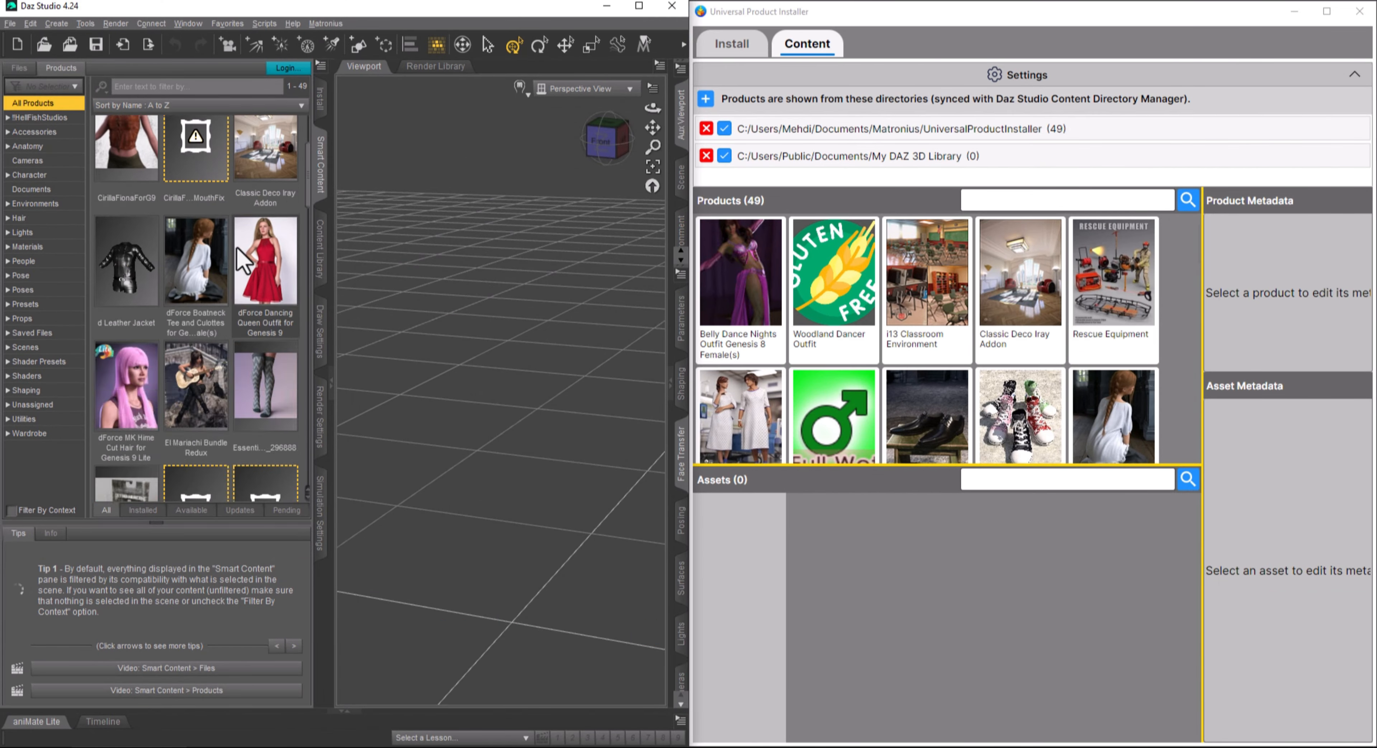
pyautogui.scroll(3, 237, 246)
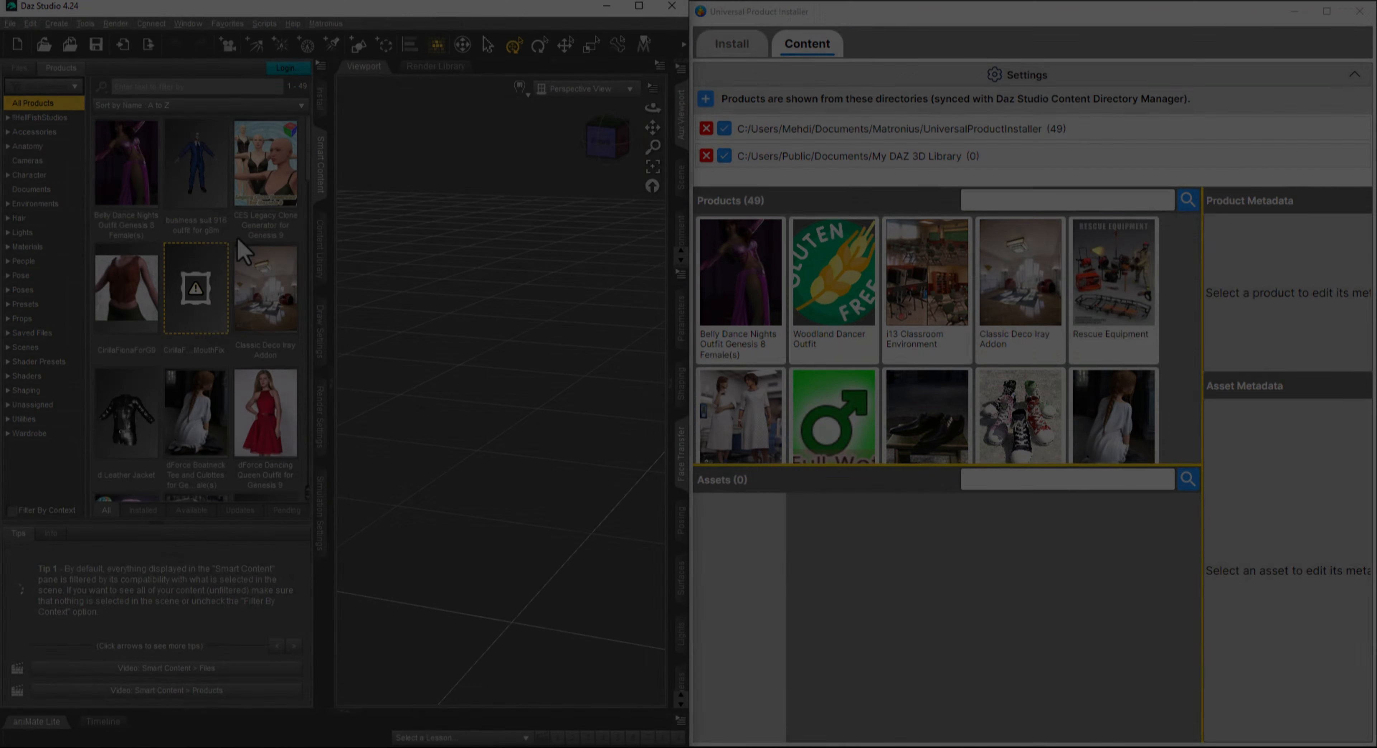
# Open the metadata editor for Belly Dance Nights Outfit Genesis 8 Female(s) and view the BDNO animation 05 asset's descriptions and userwords
pyautogui.rightClick(125, 161)
pyautogui.click(170, 192)
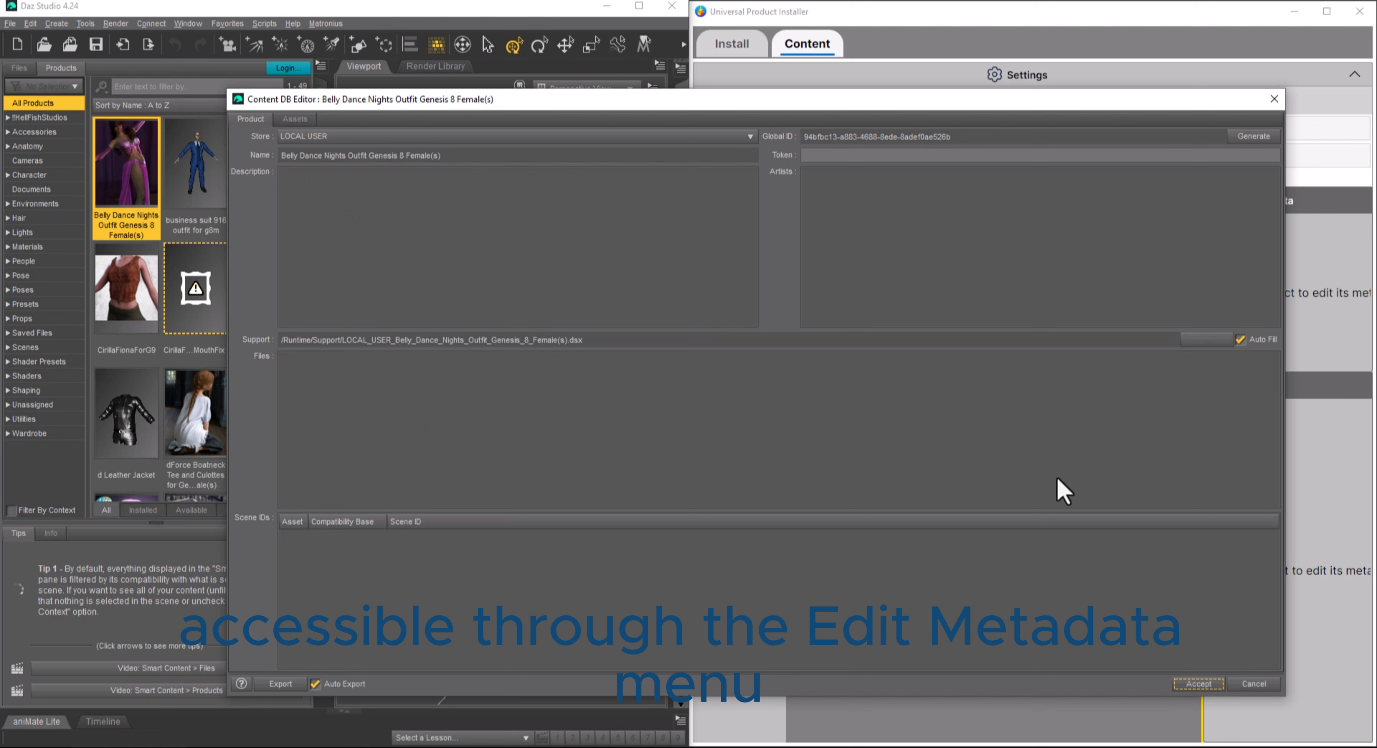
pyautogui.click(308, 122)
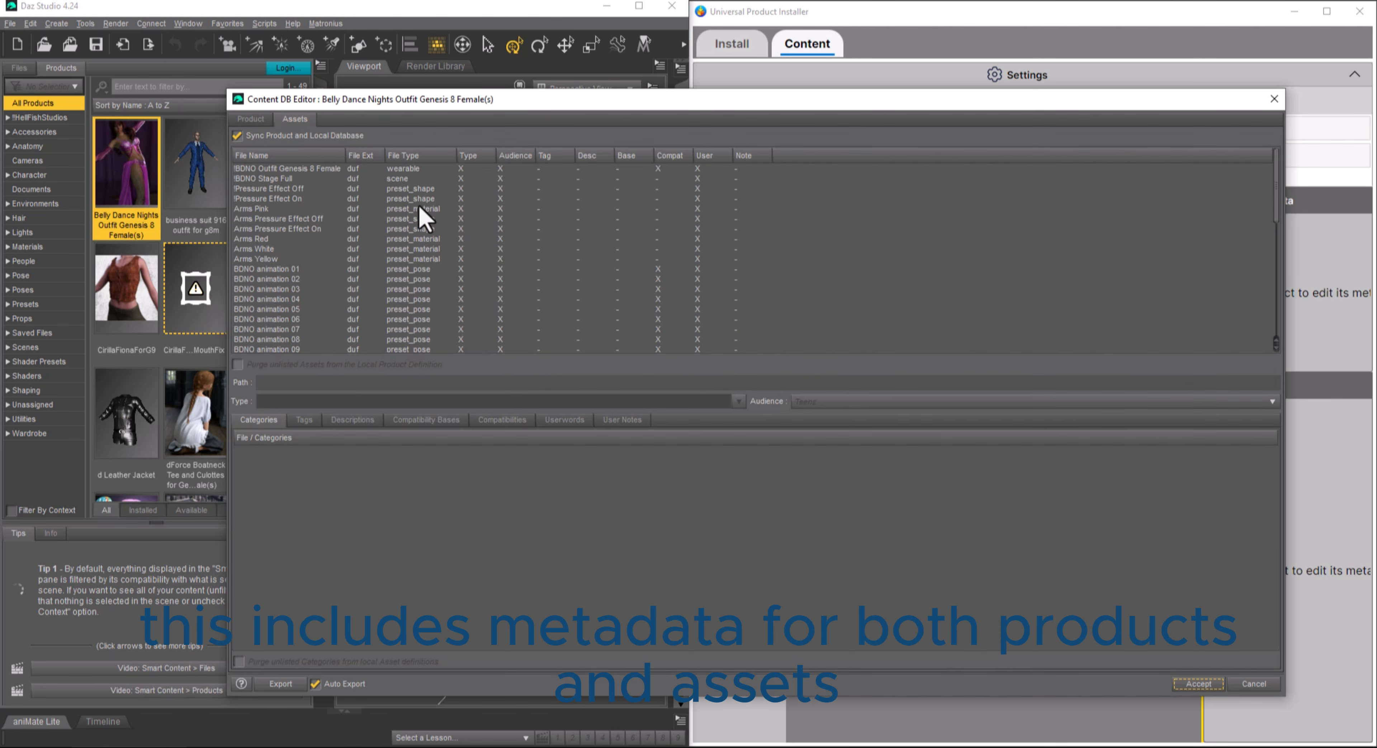
pyautogui.click(263, 309)
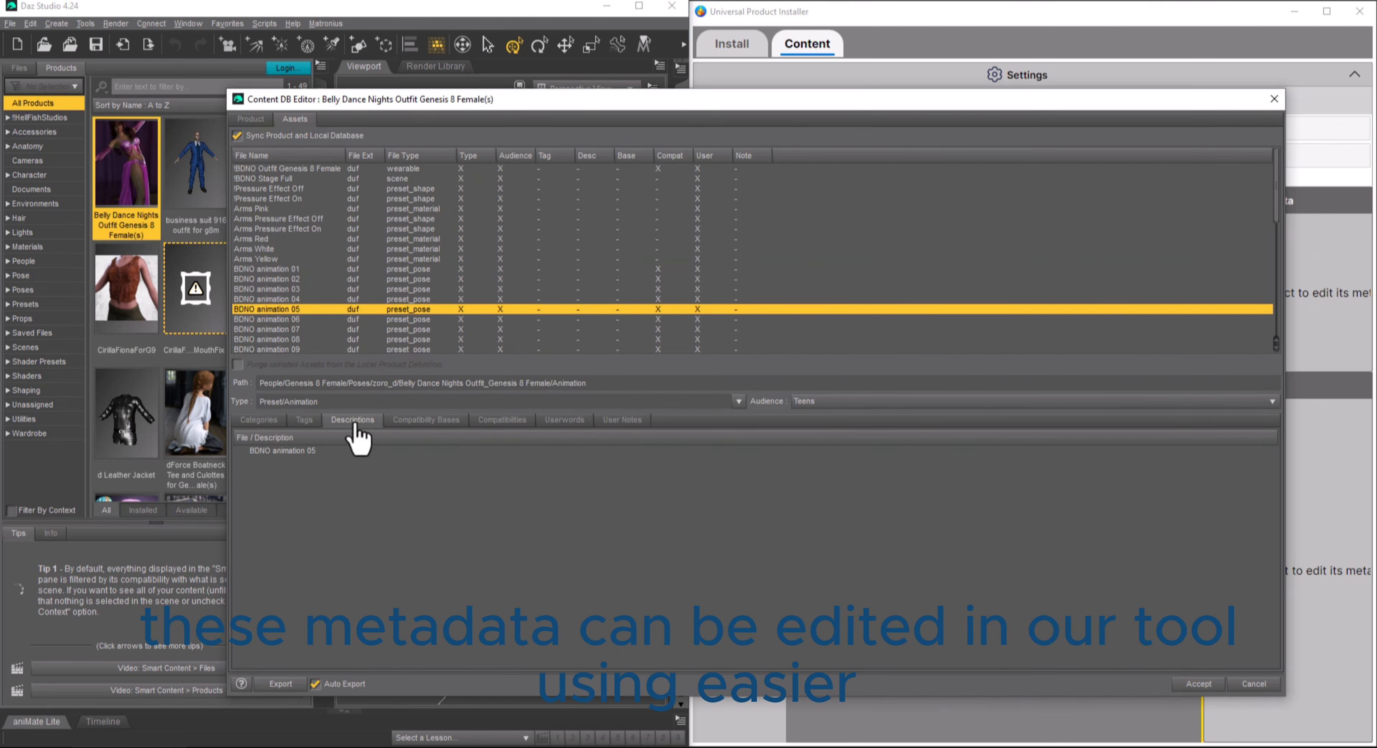
pyautogui.click(570, 422)
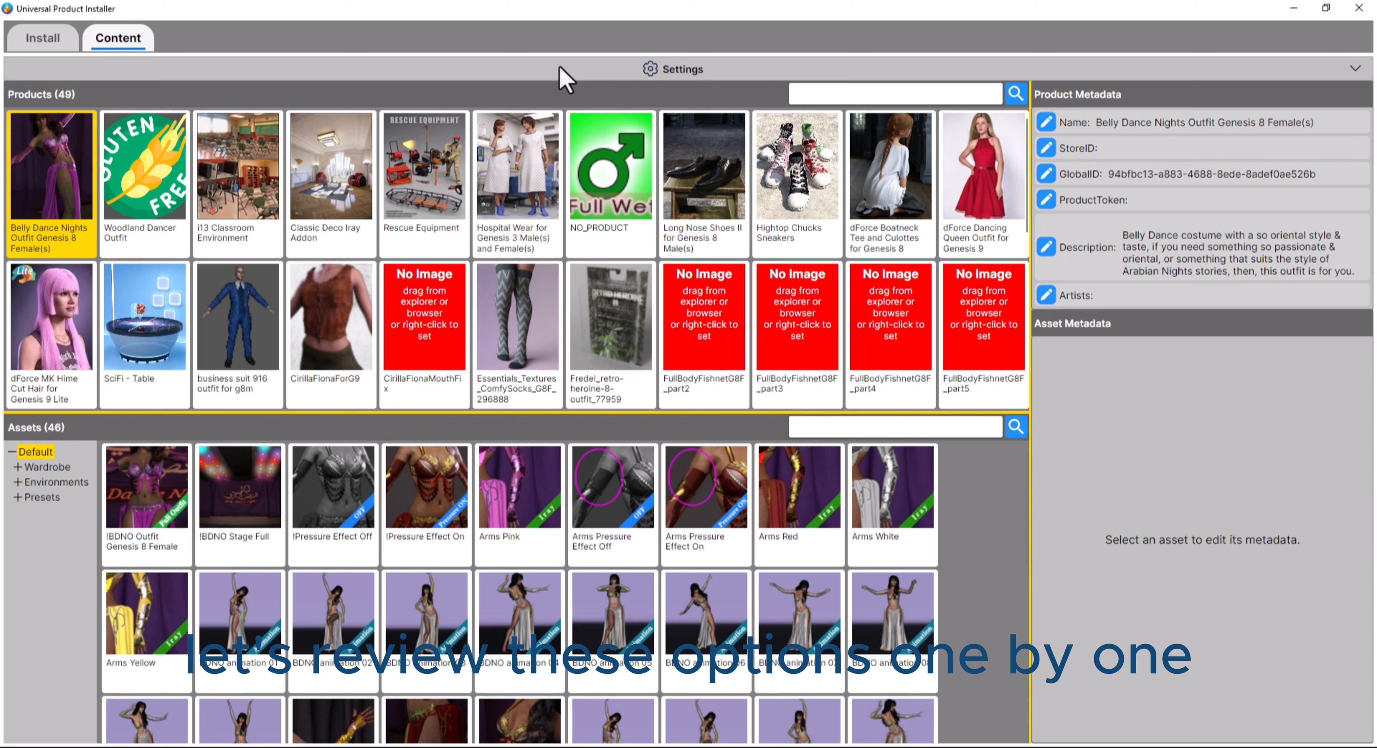
# In Universal Product Installer, rename the Belly Dance Nights Outfit Genesis 8 Female(s) product as Test Name
pyautogui.click(1047, 123)
pyautogui.moveTo(784, 370); pyautogui.dragTo(497, 348)
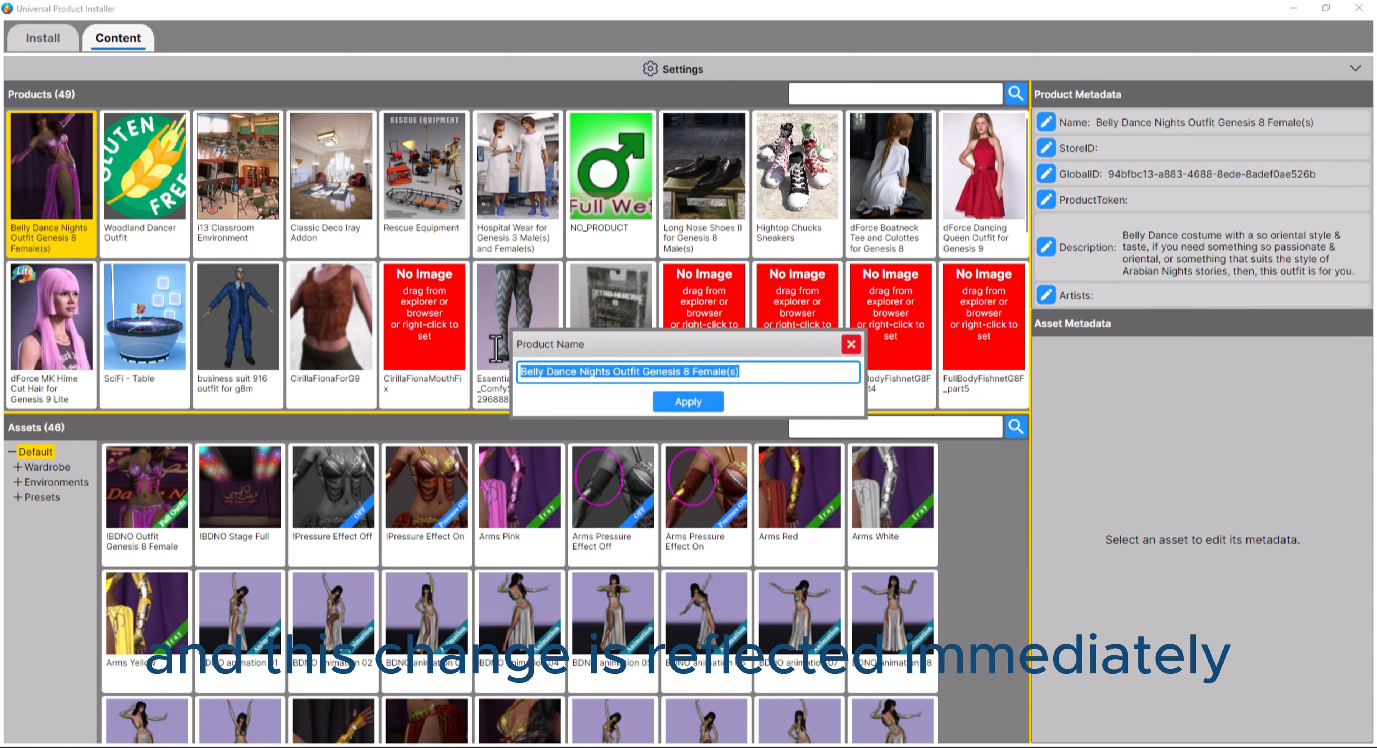
pyautogui.write('Test Name')
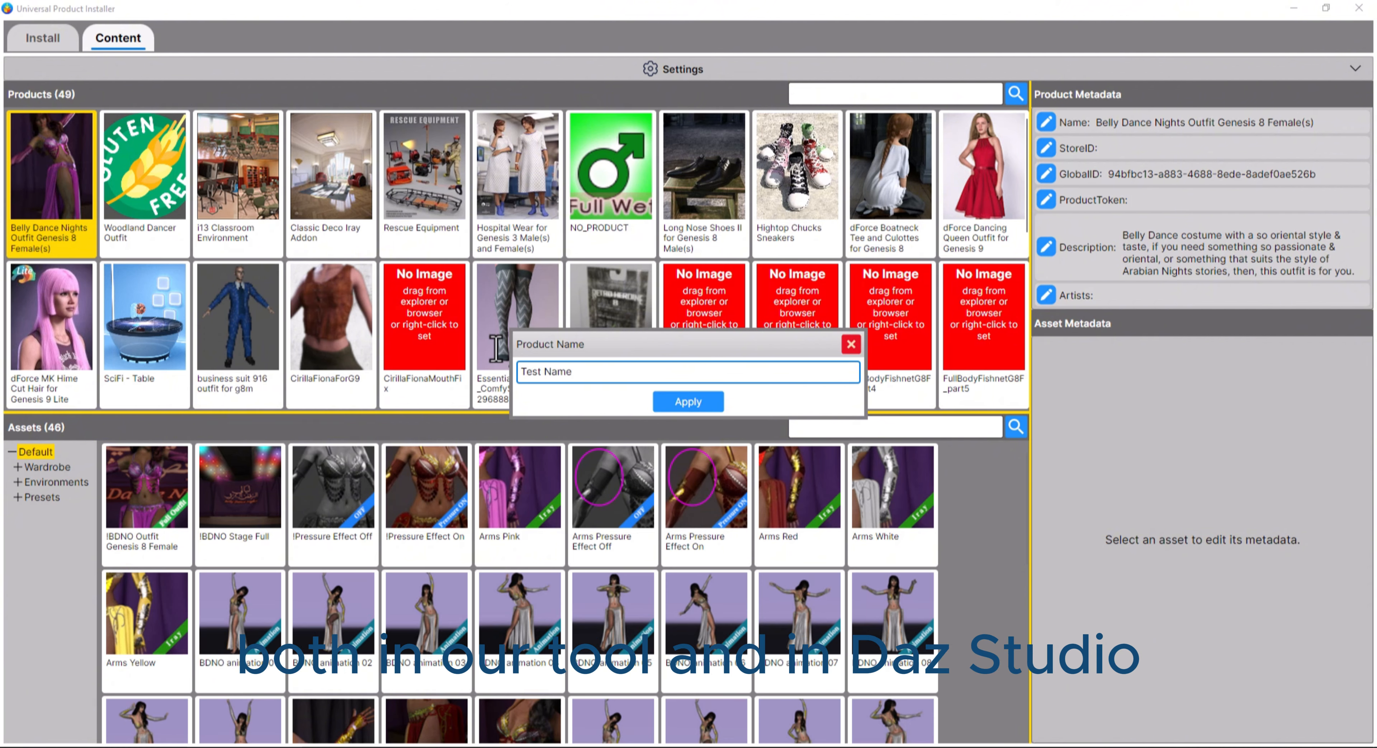
pyautogui.click(688, 401)
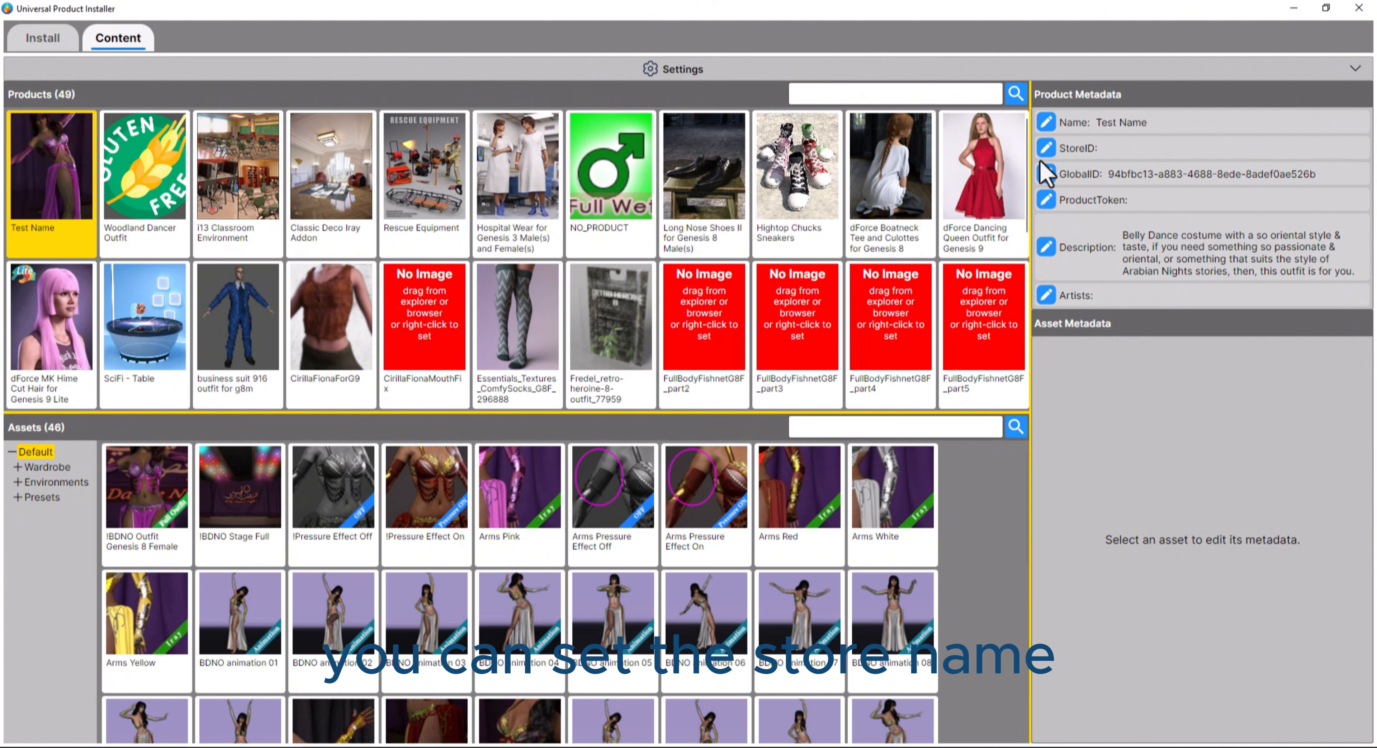
# Set the product's StoreID to 3DSHARDS and generate a new GlobalID for it
pyautogui.click(1047, 148)
pyautogui.click(494, 222)
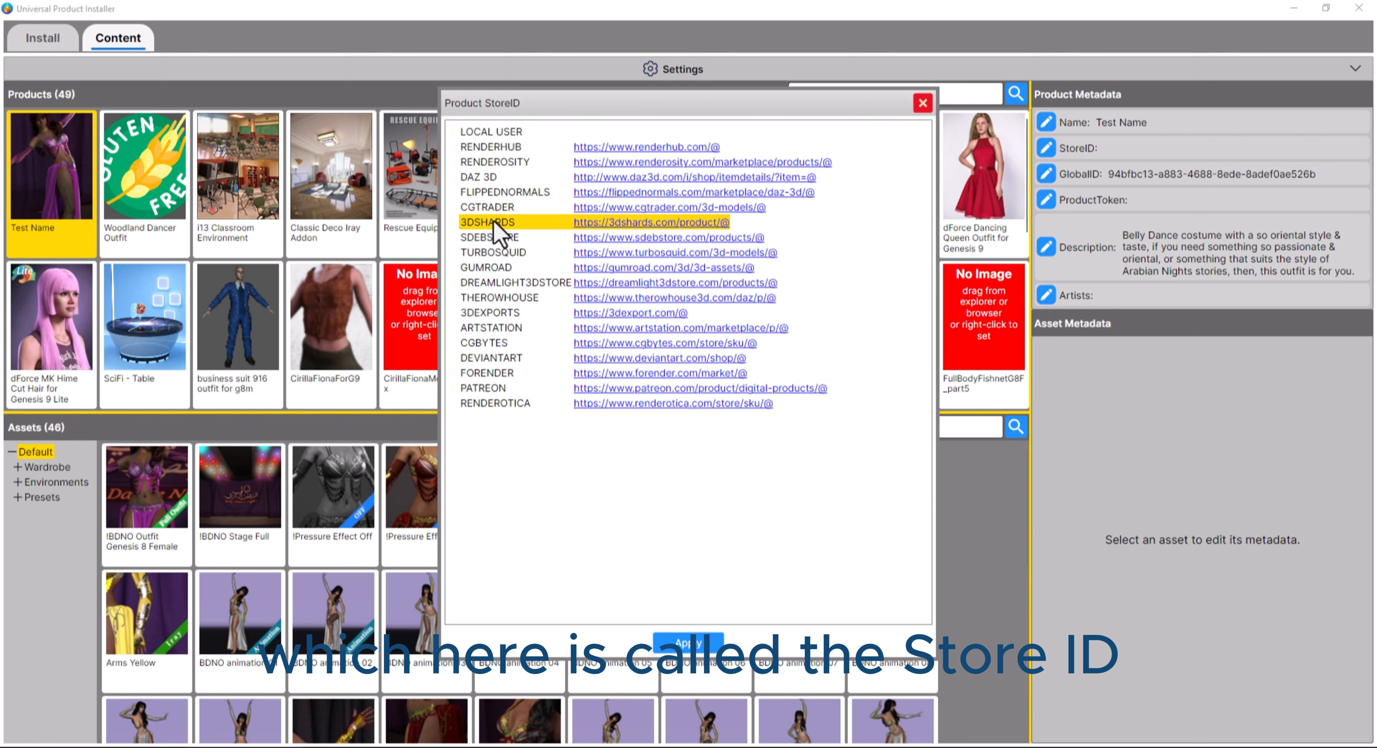
pyautogui.click(689, 642)
pyautogui.click(1047, 174)
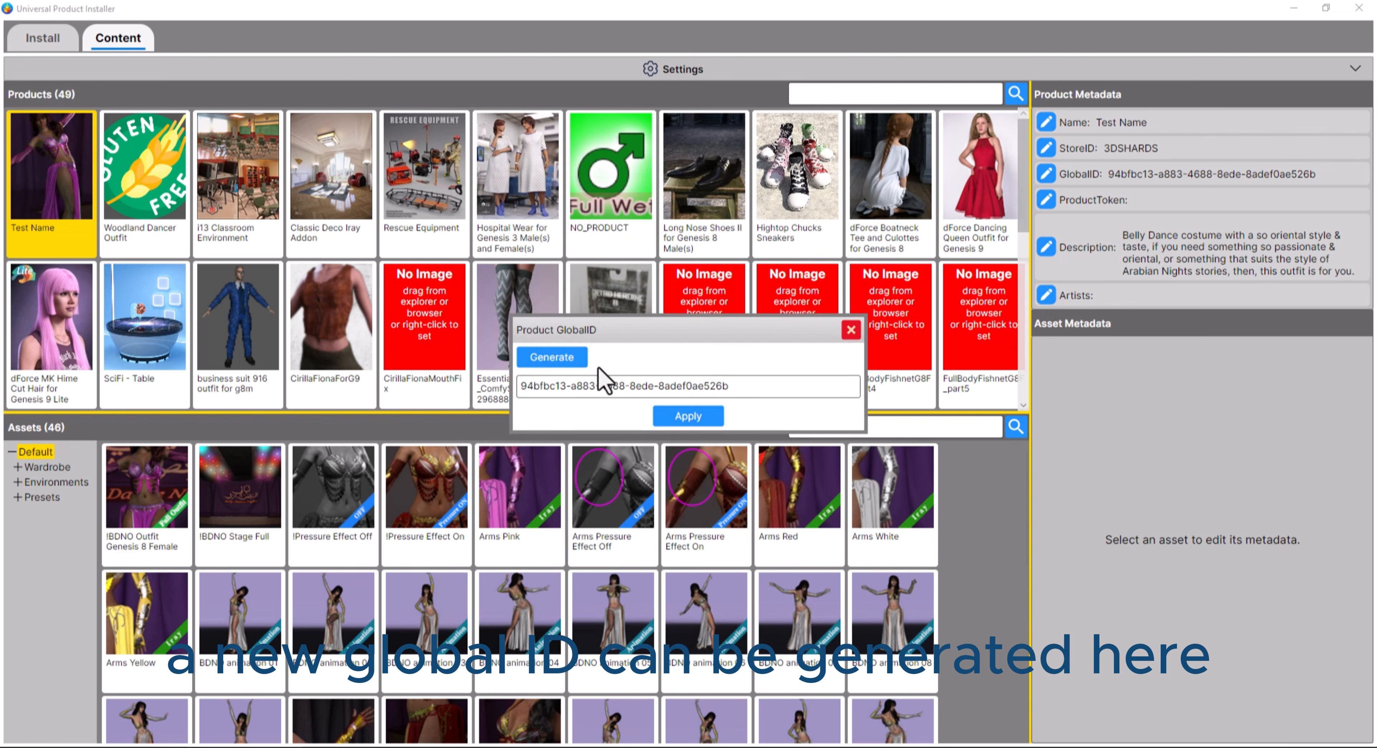
pyautogui.click(579, 359)
pyautogui.click(684, 418)
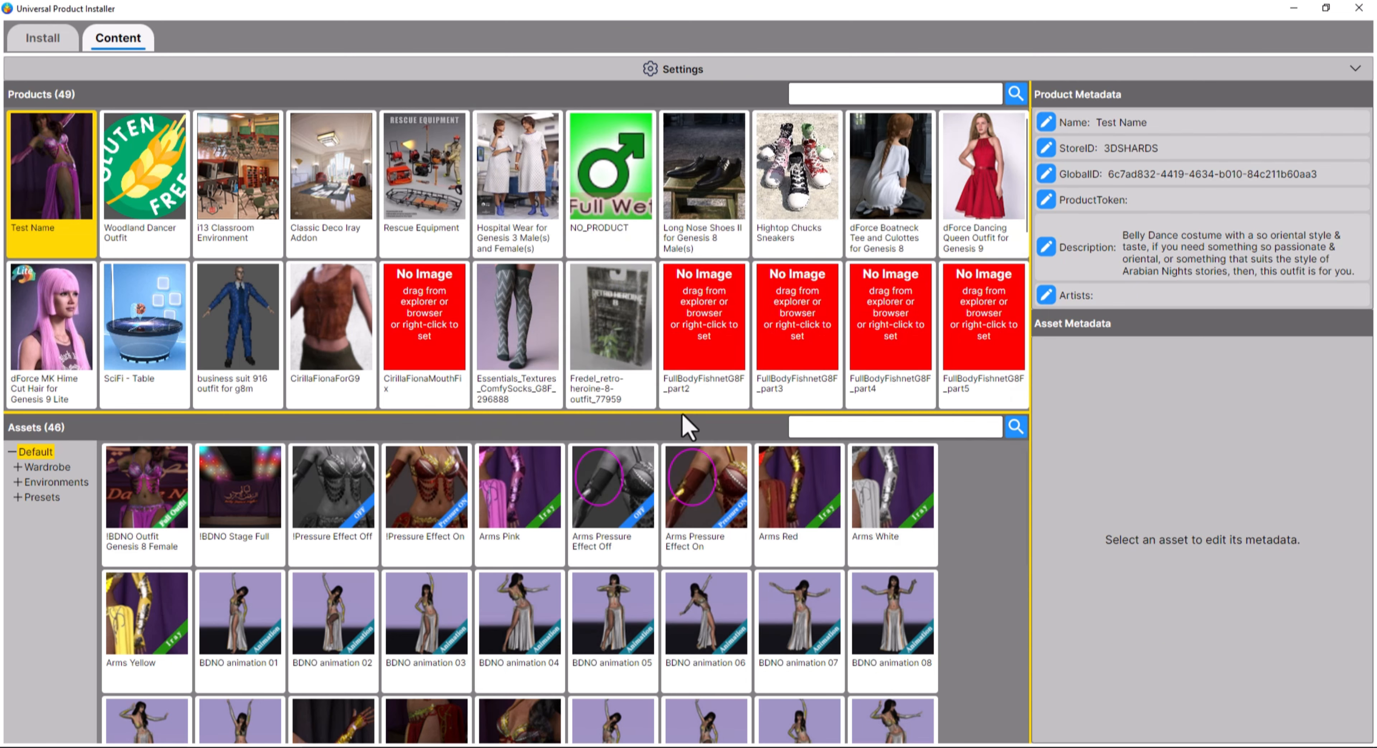
pyautogui.click(1047, 206)
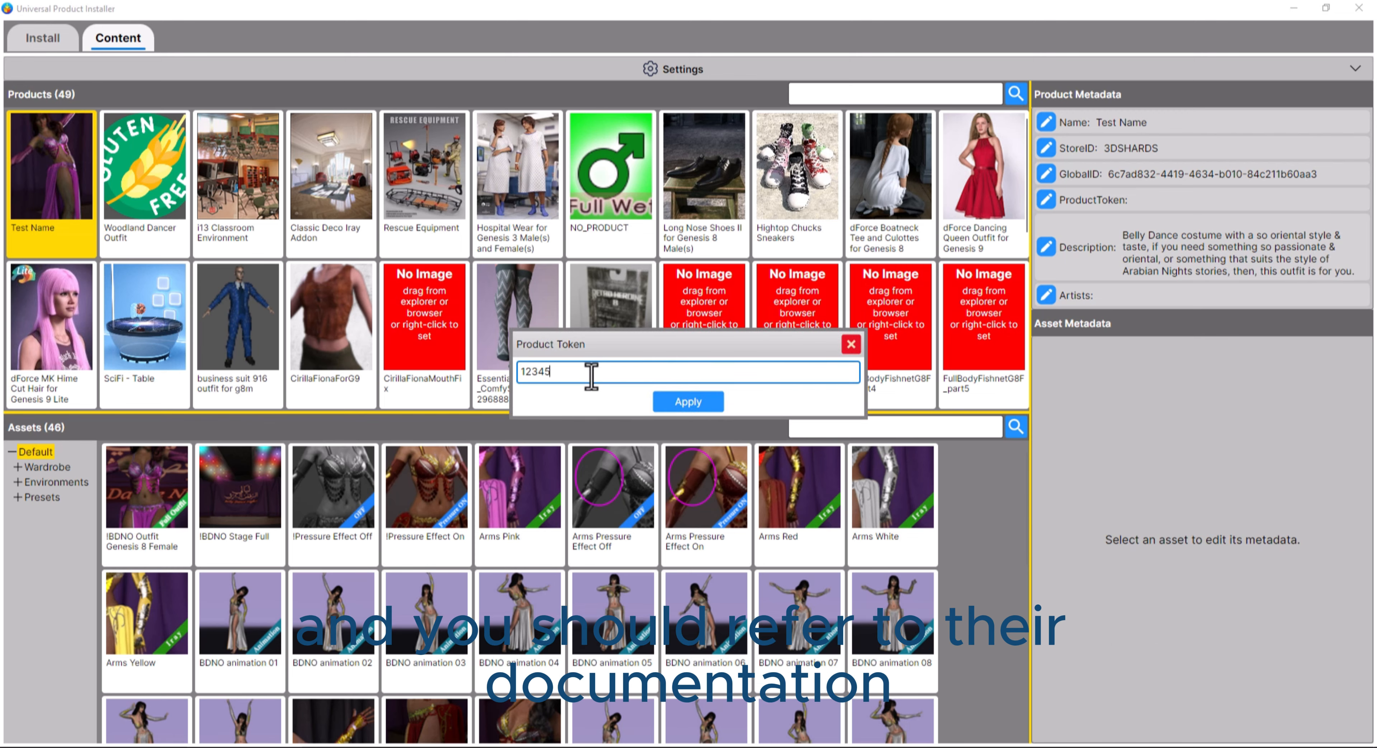
pyautogui.click(690, 401)
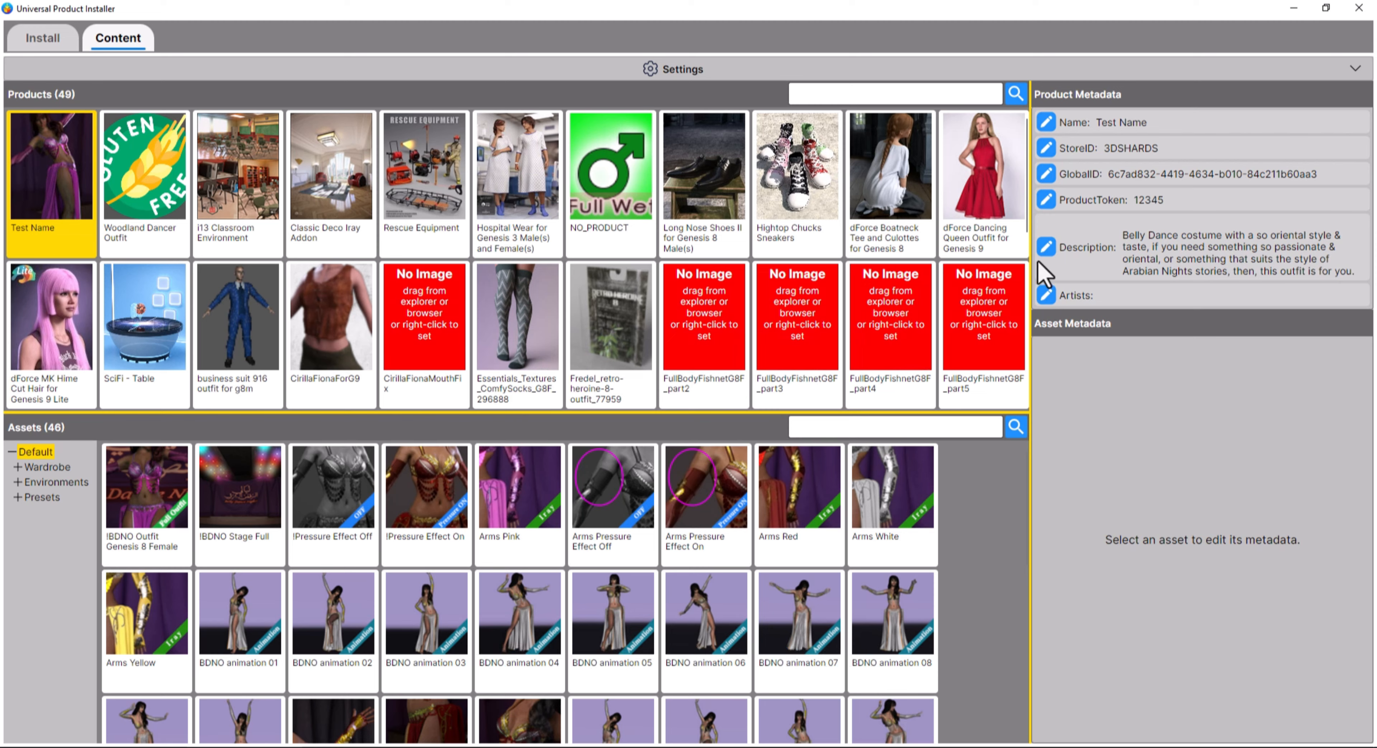
pyautogui.click(1048, 246)
pyautogui.click(787, 172)
pyautogui.click(584, 128)
pyautogui.press('Delete')
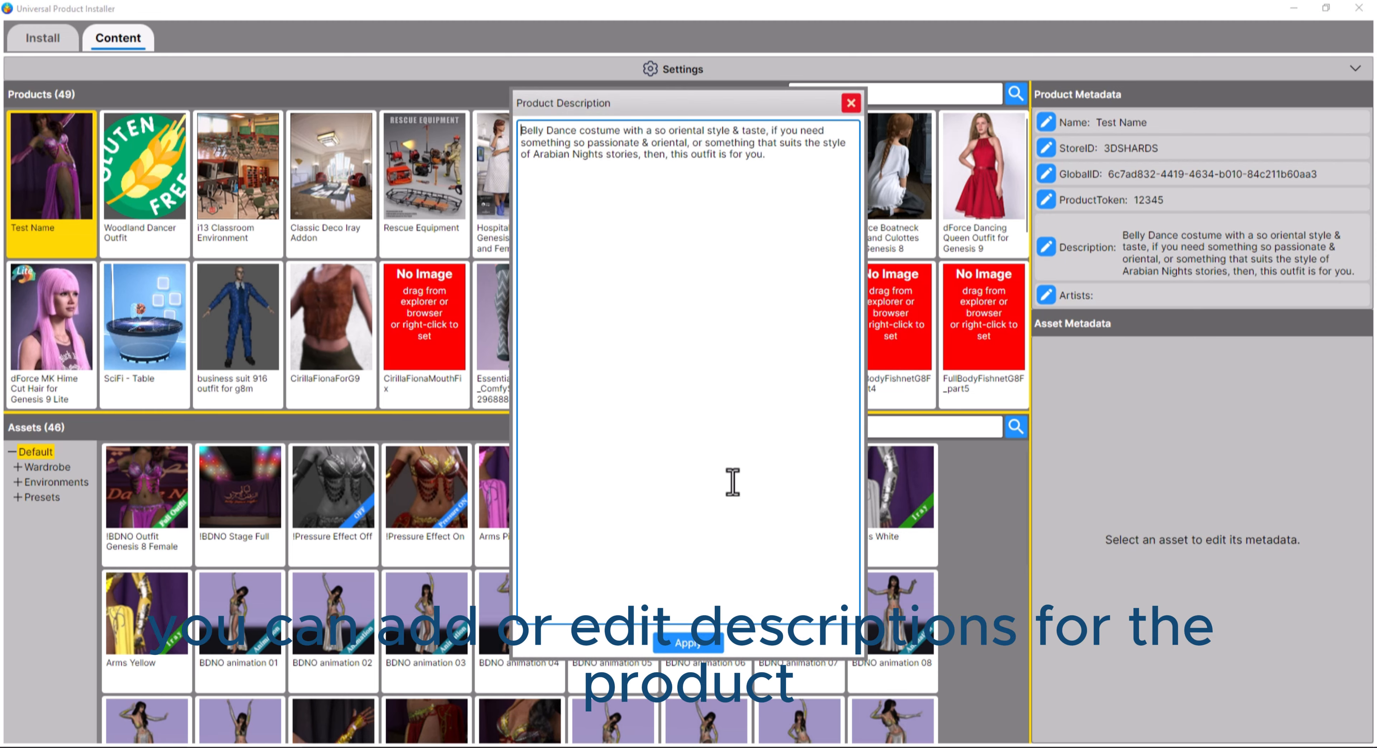
pyautogui.click(710, 642)
# Add the two artists A and B to the product's metadata
pyautogui.click(1047, 282)
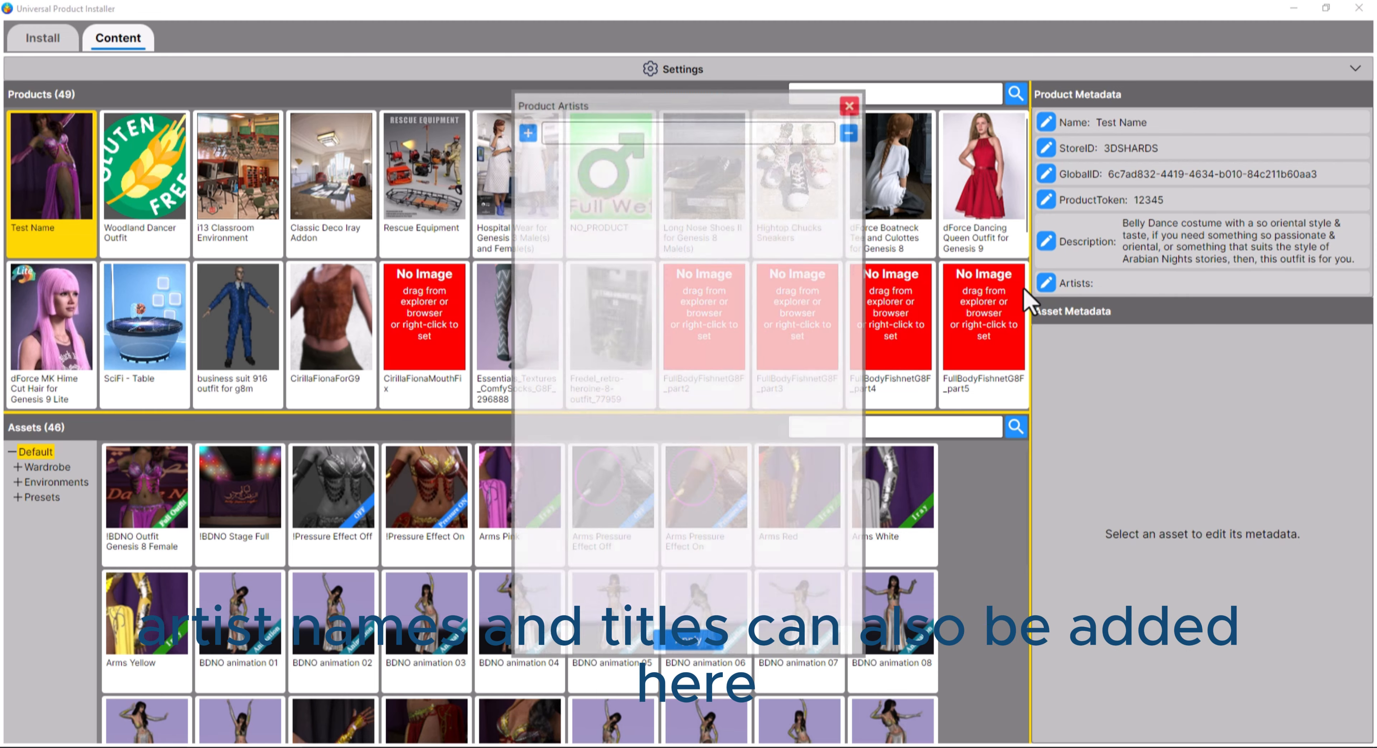
pyautogui.click(560, 130)
pyautogui.write('A')
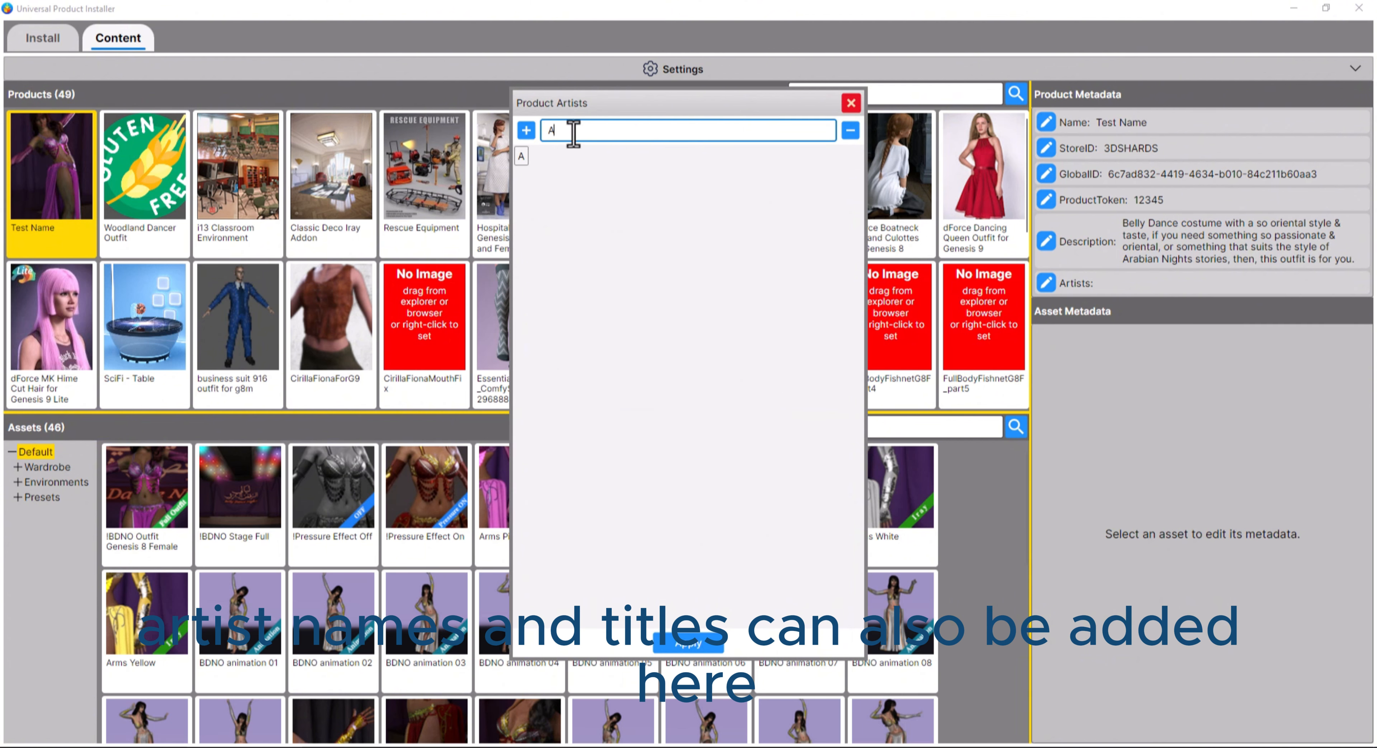
pyautogui.write('B')
pyautogui.click(527, 130)
pyautogui.click(698, 648)
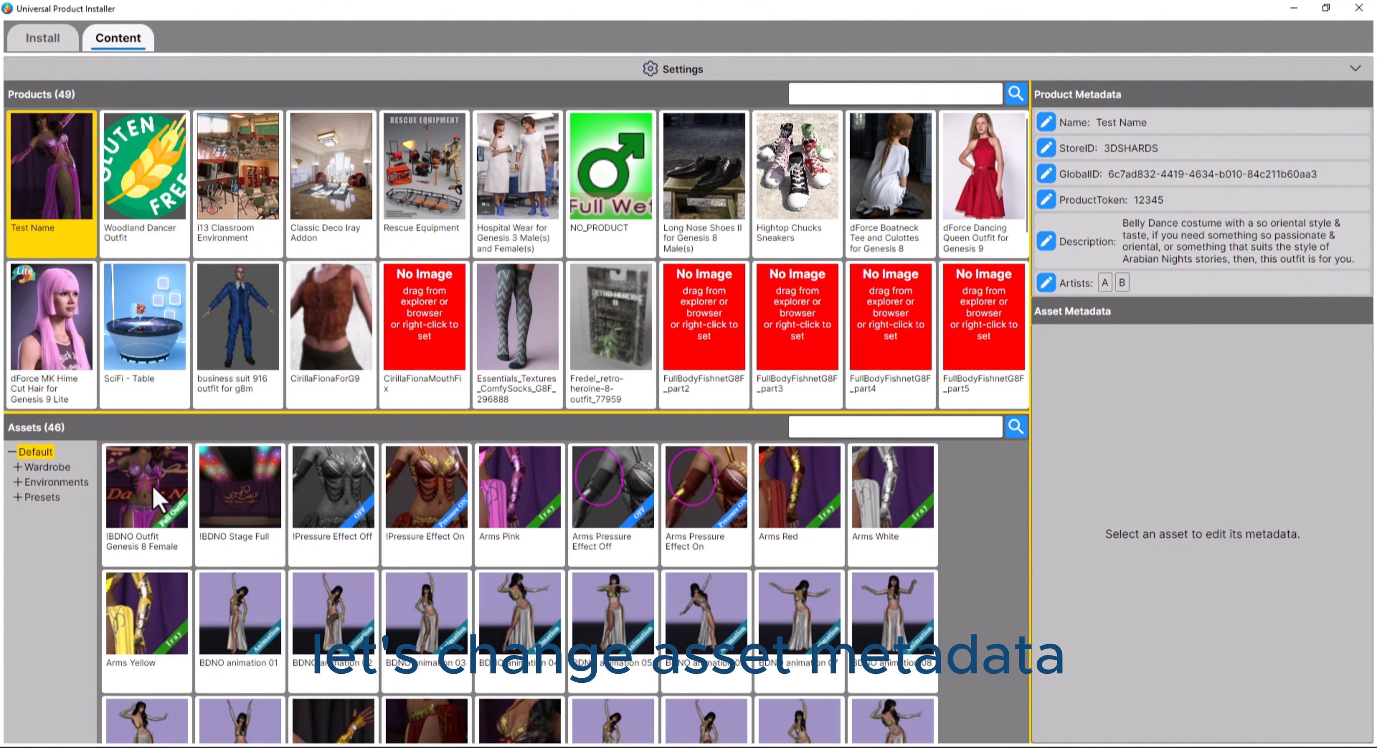
# Set the !BDNO Outfit Genesis 8 Female asset's content type to Preset/Garment, chosen in Flat view, and its audience to Adults
pyautogui.click(156, 489)
pyautogui.click(1046, 392)
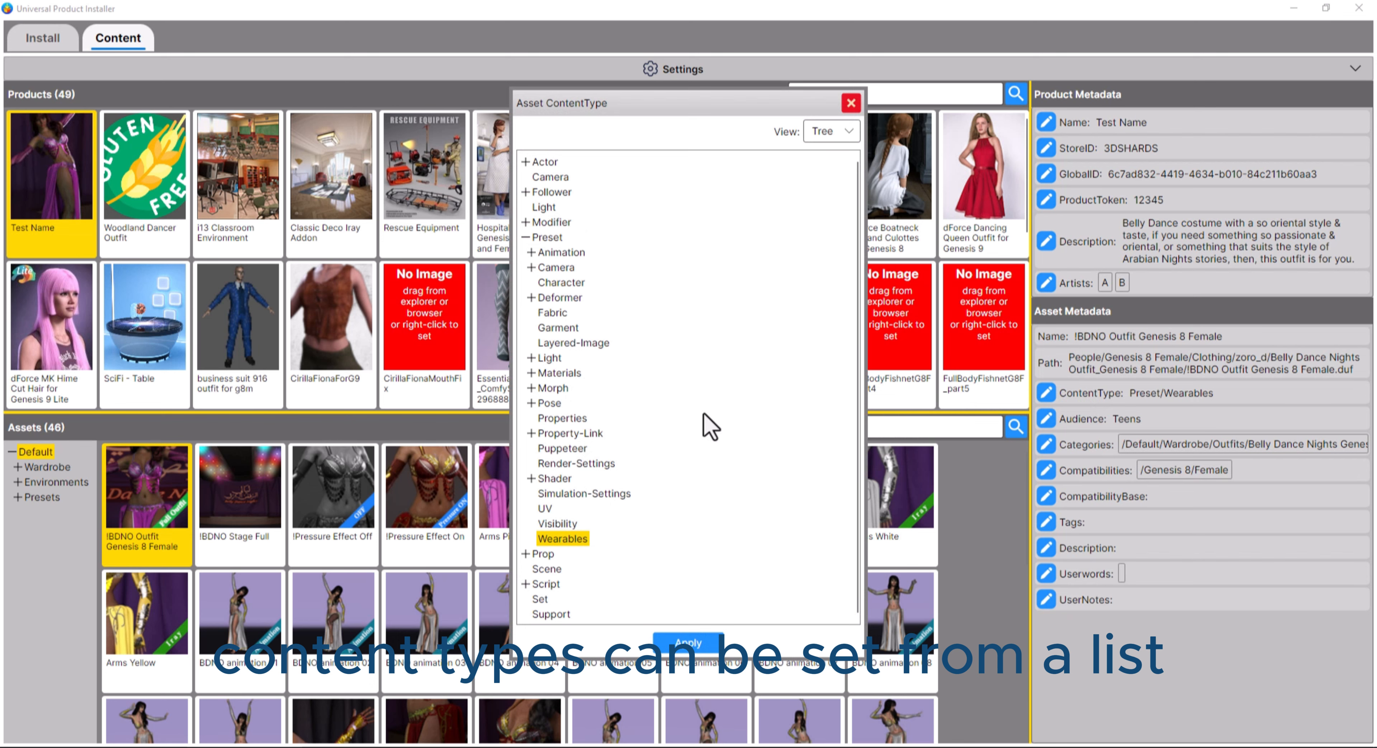
pyautogui.click(555, 313)
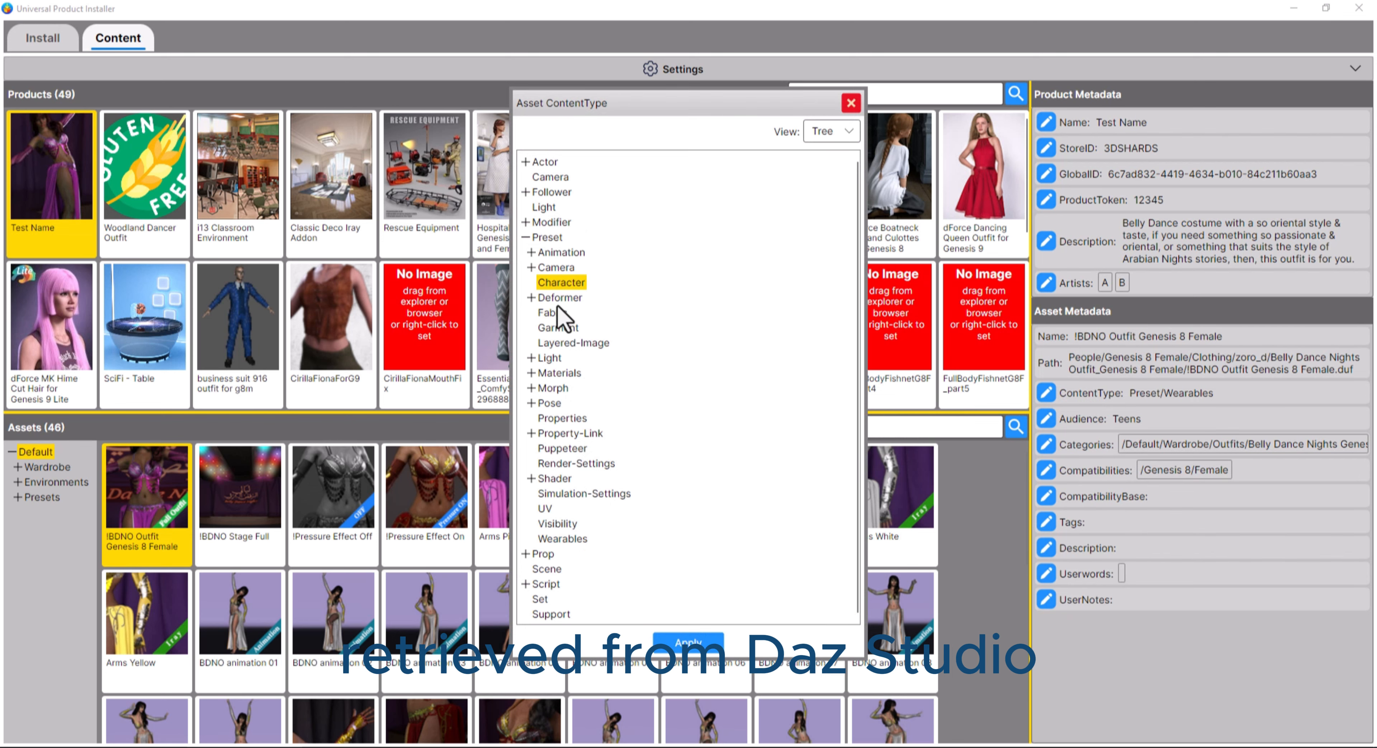
pyautogui.click(831, 131)
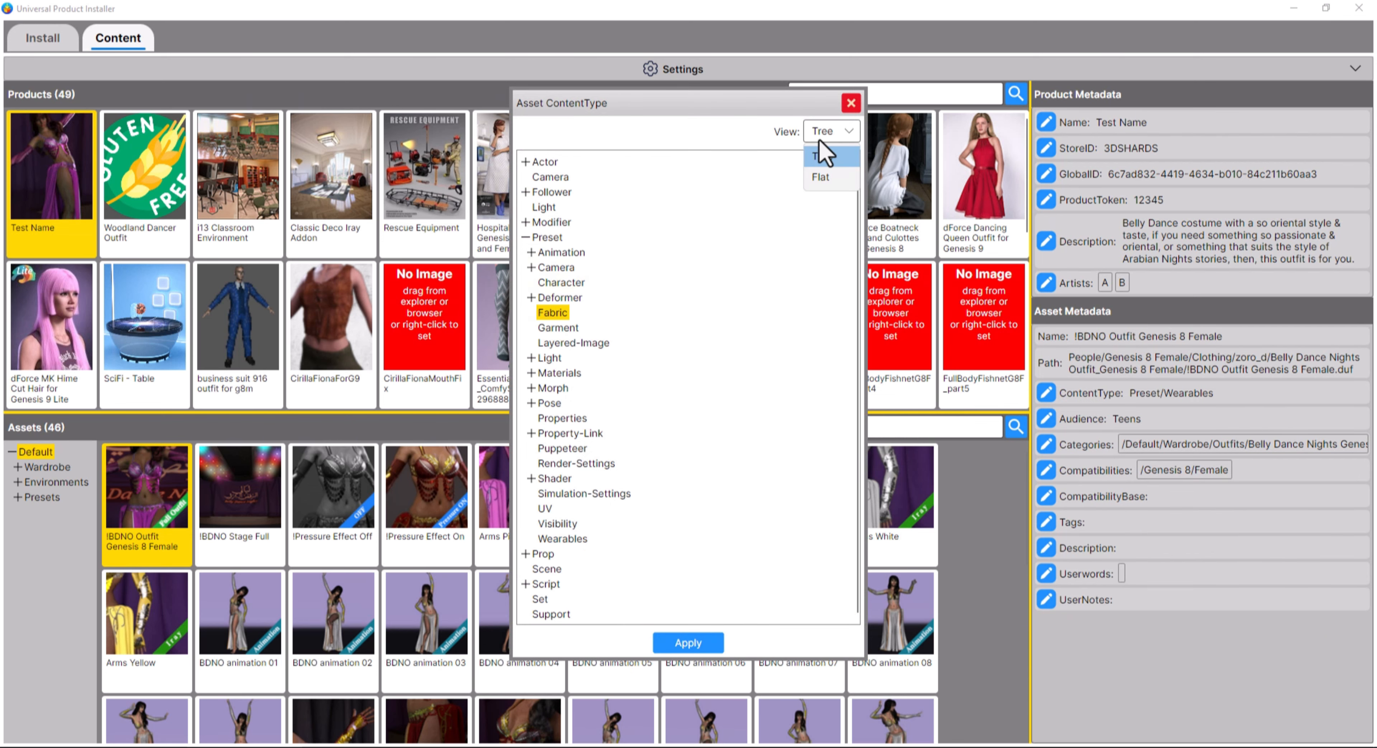
pyautogui.click(823, 177)
pyautogui.scroll(-5, 799, 252)
pyautogui.scroll(-20, 788, 263)
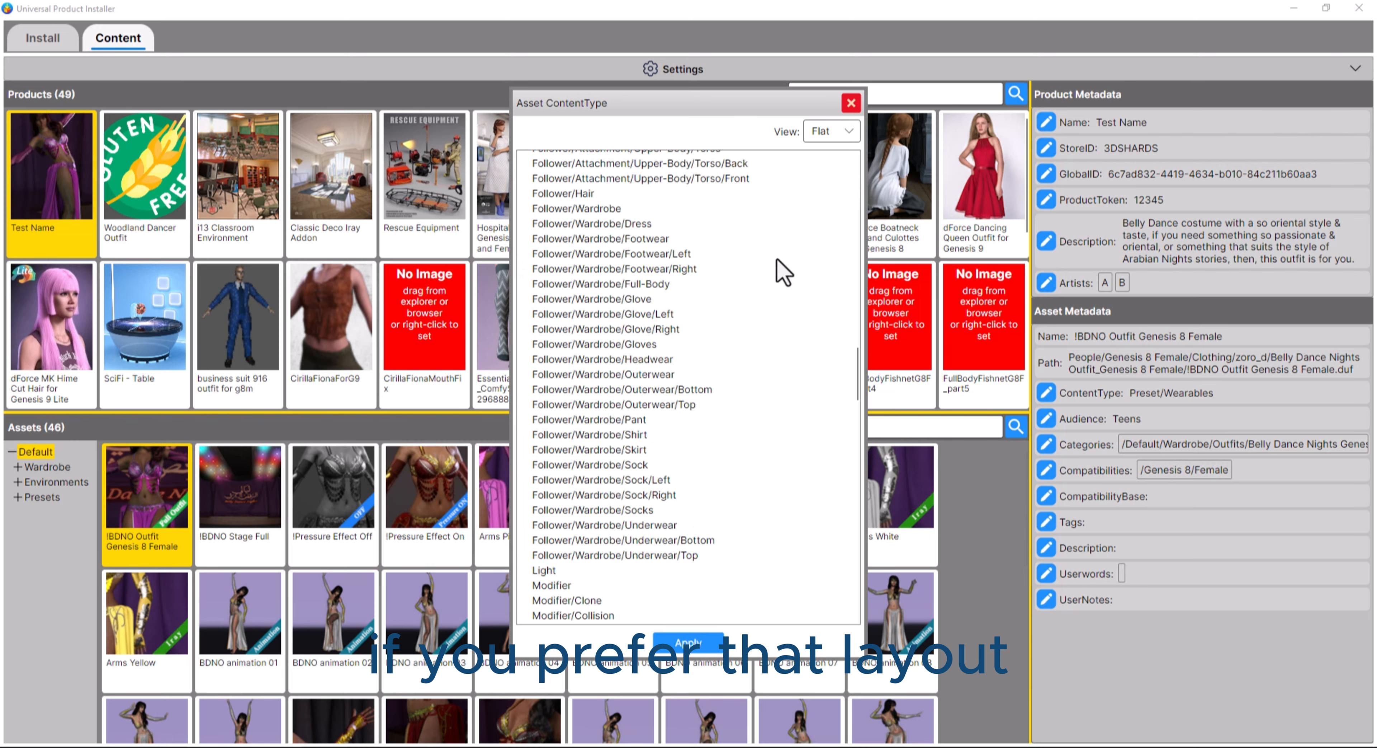
pyautogui.click(599, 265)
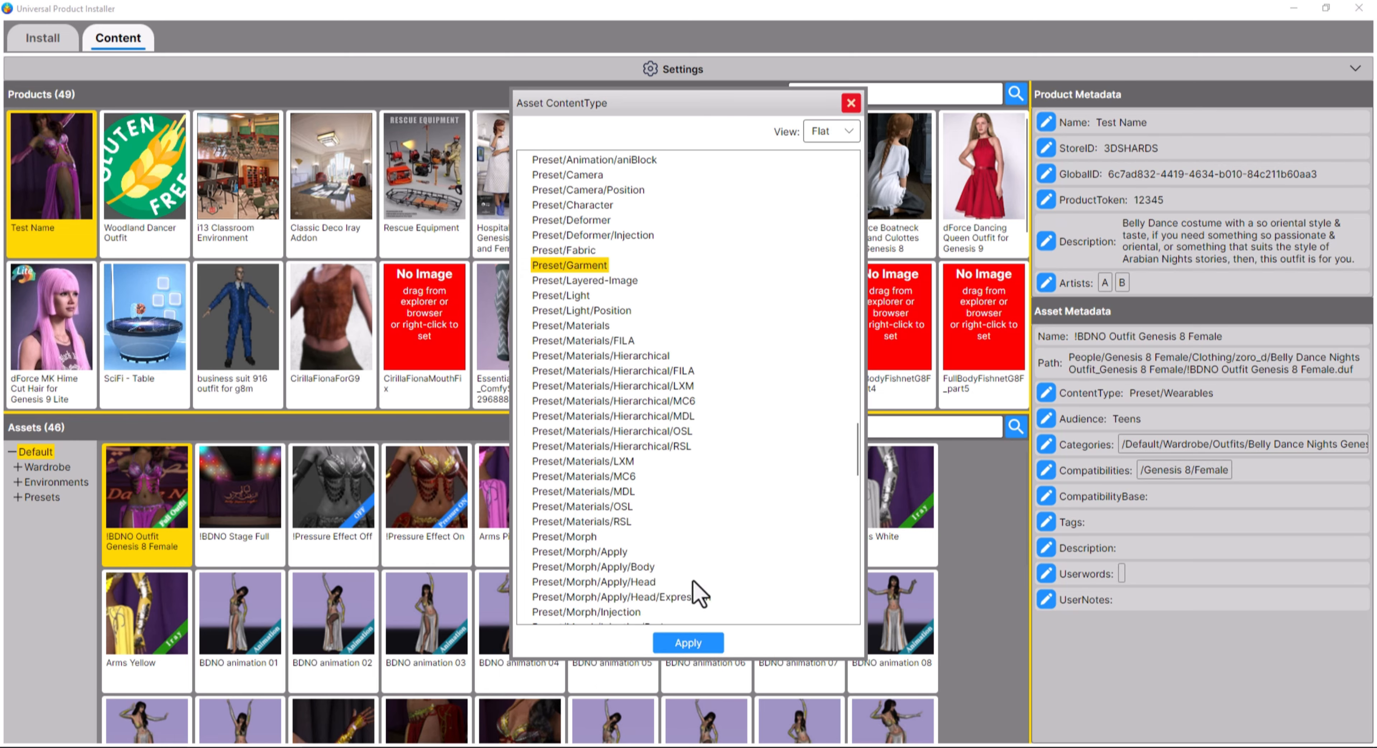
pyautogui.click(688, 642)
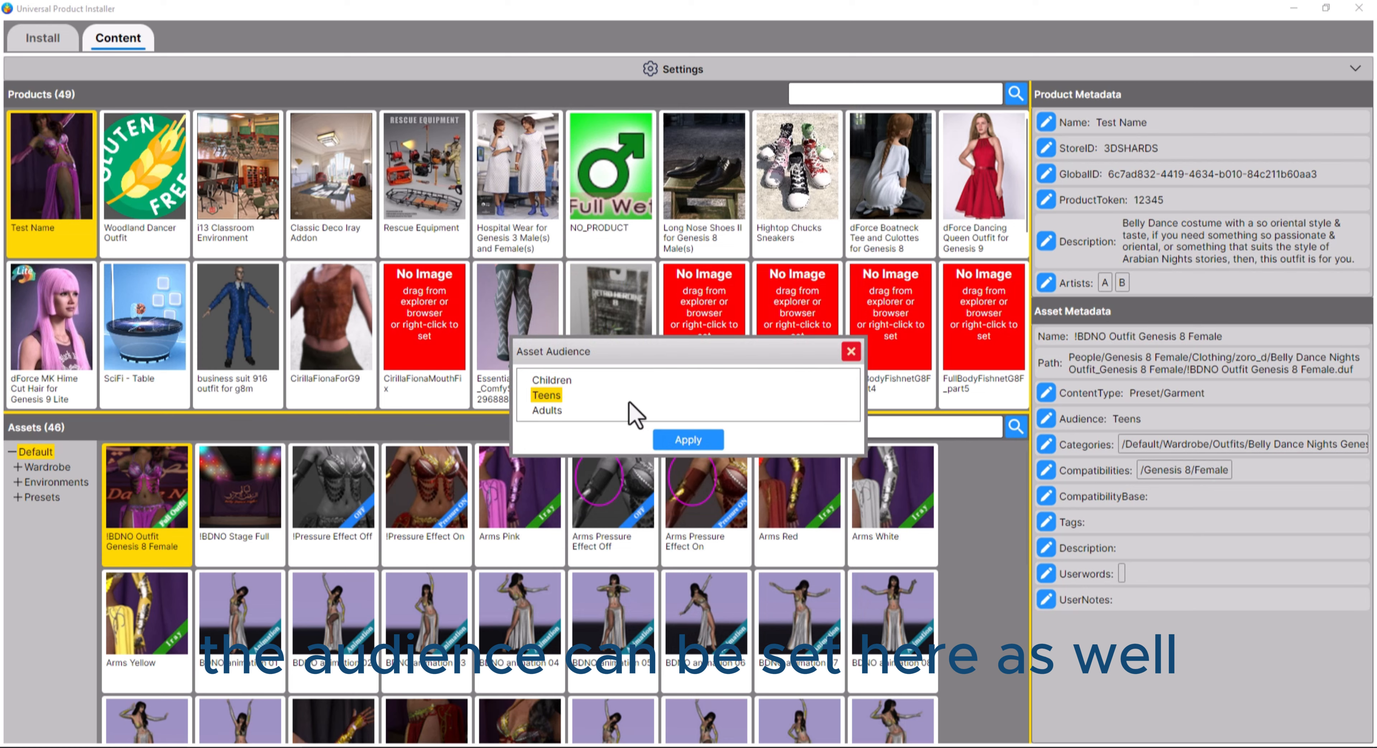
pyautogui.click(556, 410)
pyautogui.click(663, 439)
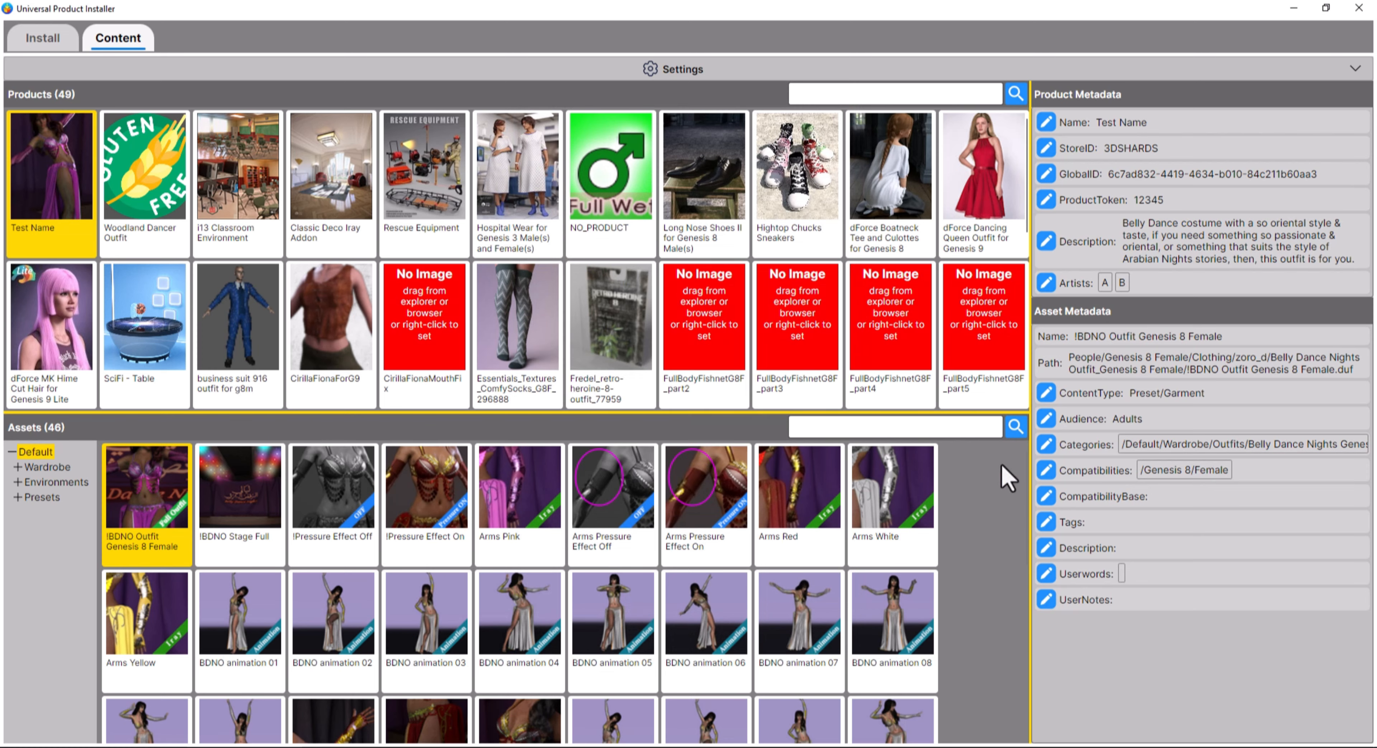
# Using the Flat view, assign the asset all categories from /Default/Accessories through /Default/Accessories/Head/Lips
pyautogui.click(1046, 443)
pyautogui.click(832, 131)
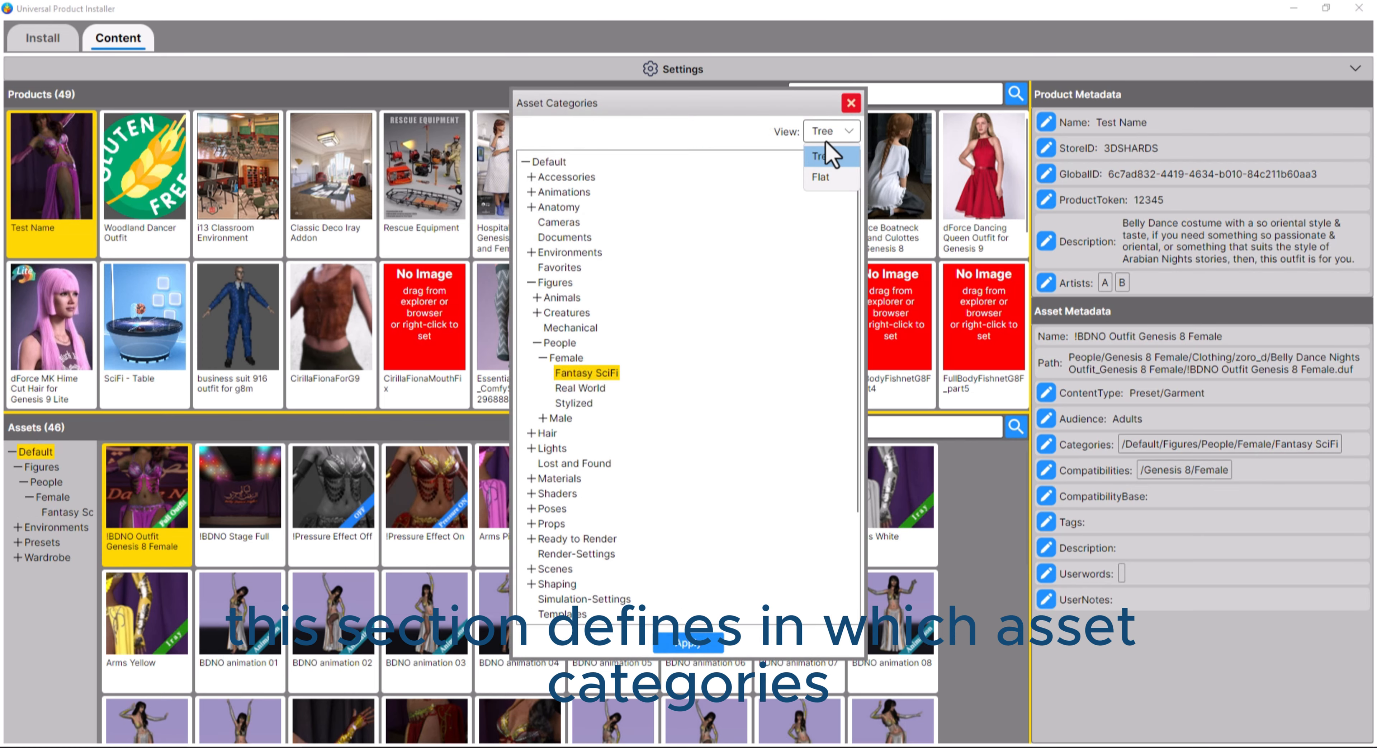
pyautogui.click(824, 182)
pyautogui.click(607, 177)
pyautogui.click(612, 193)
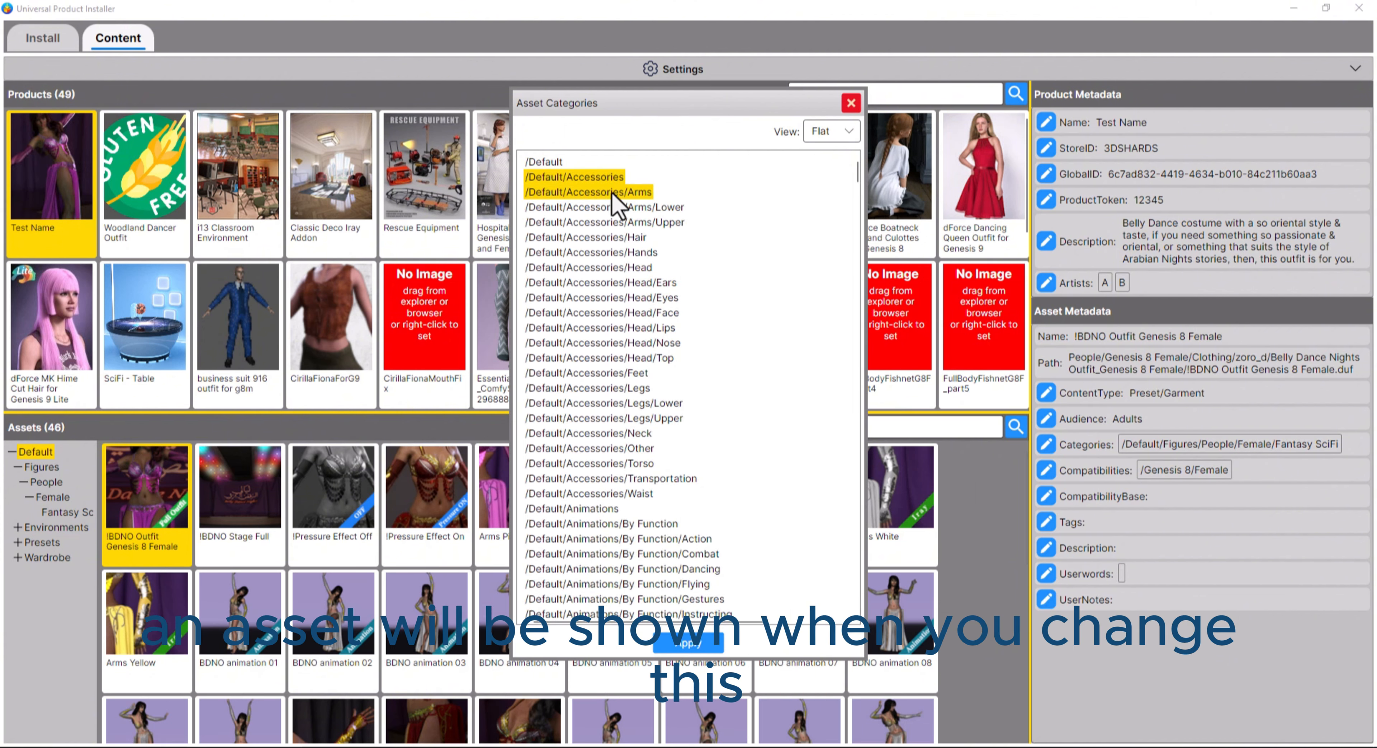
pyautogui.keyDown('shift'); pyautogui.click(595, 327); pyautogui.keyUp('shift')
pyautogui.click(690, 642)
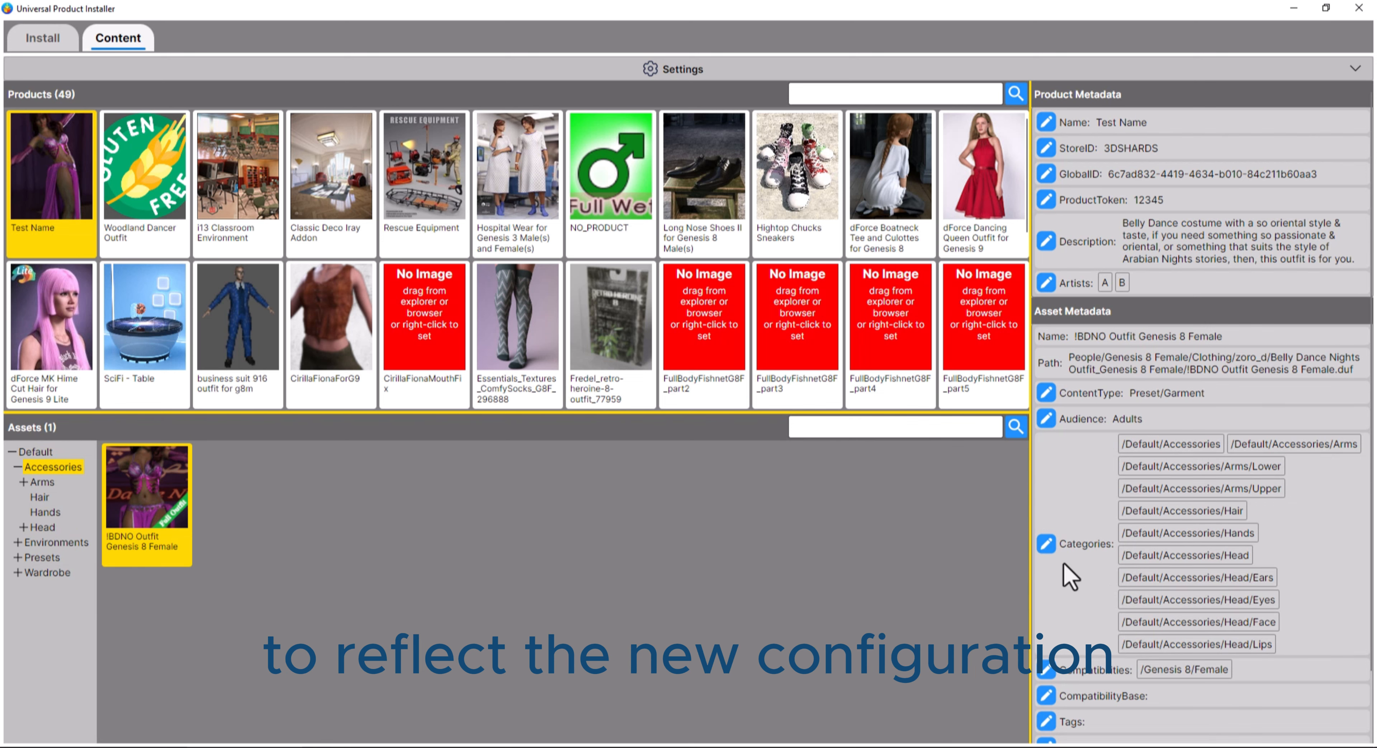
# Replace the asset's categories with the single category /Default/Accessories/Other
pyautogui.click(1046, 544)
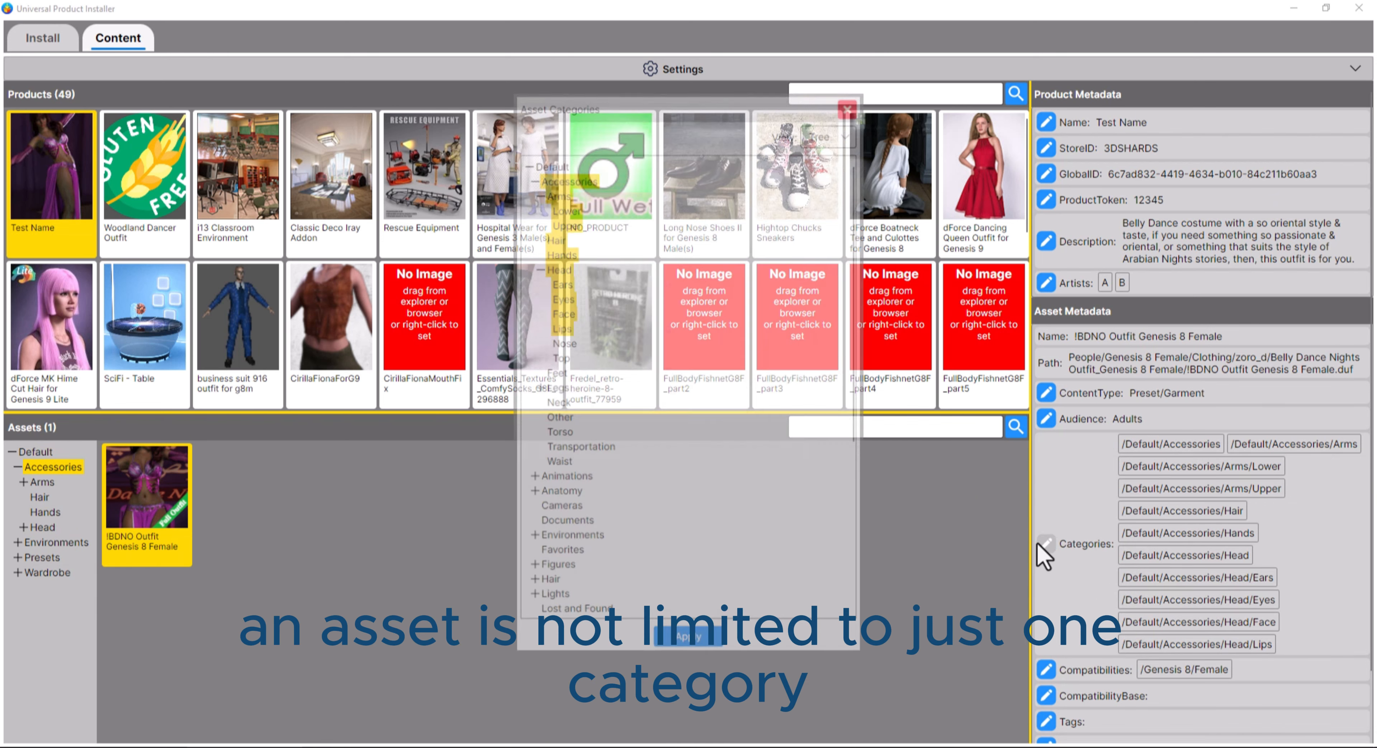
pyautogui.click(557, 418)
pyautogui.click(688, 642)
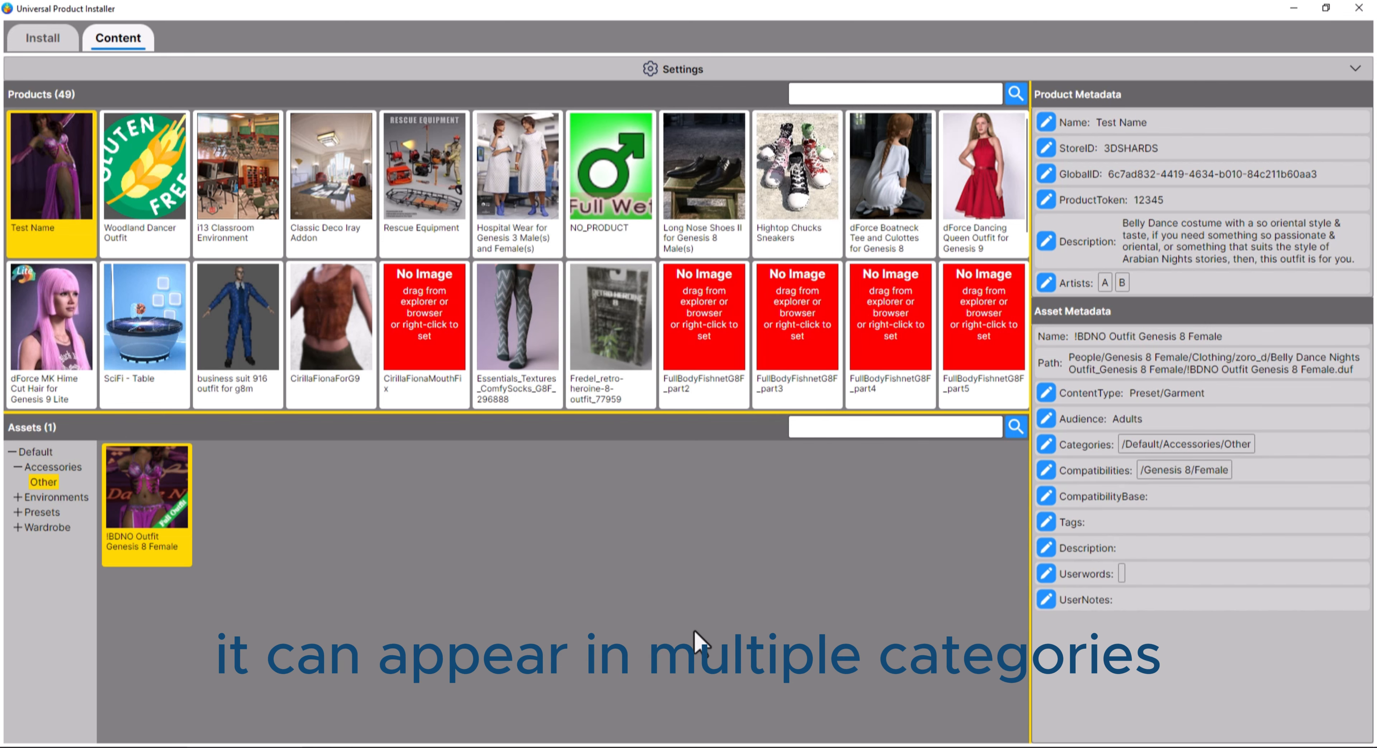
# Set the !BDNO Outfit Genesis 8 Female asset's compatibility to /Genesis 8/Male
pyautogui.click(1046, 470)
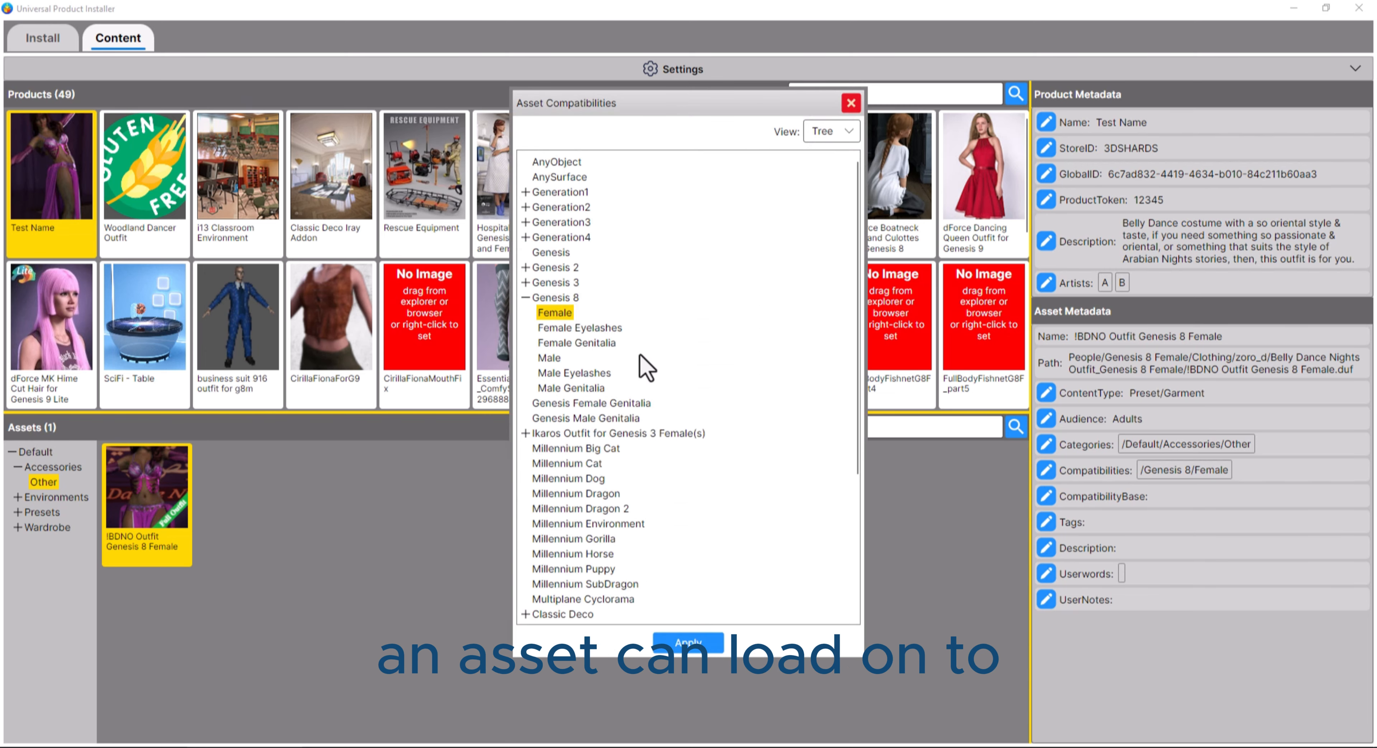
pyautogui.click(556, 357)
pyautogui.click(689, 642)
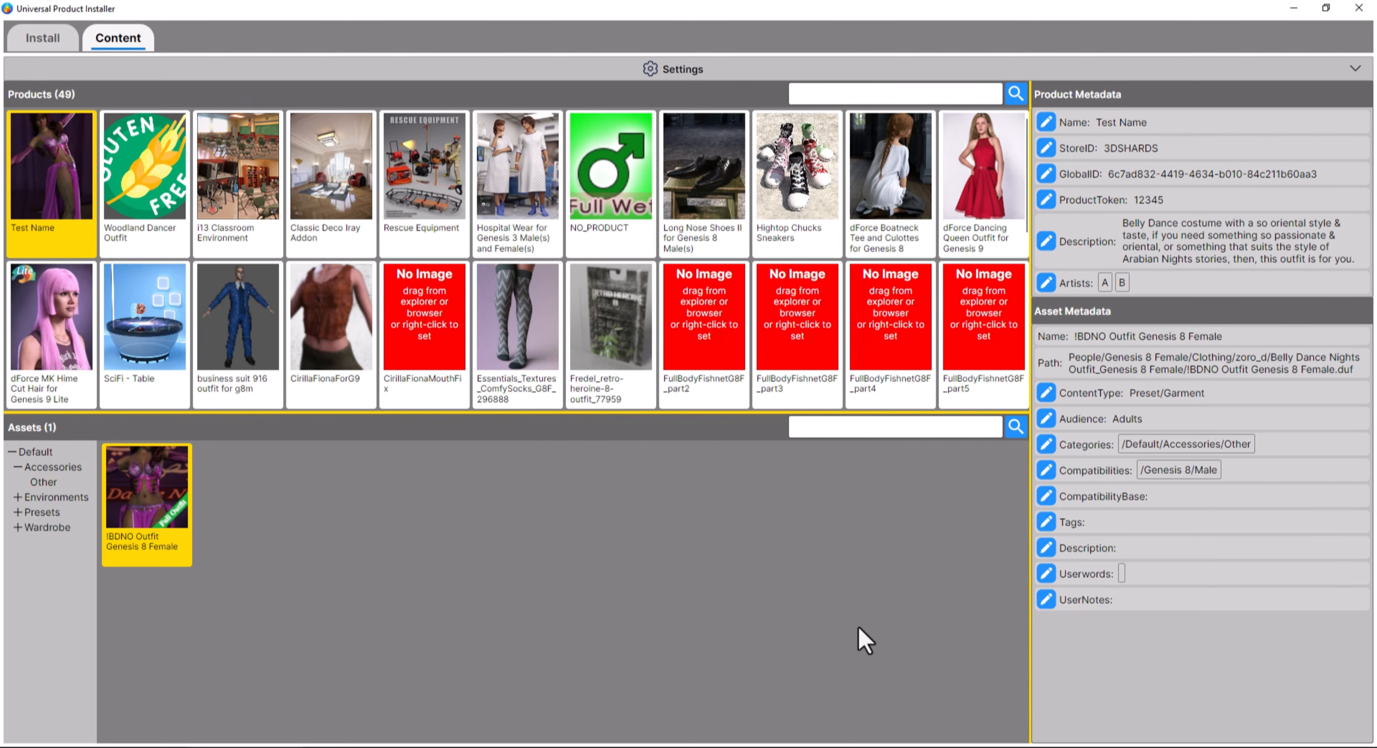
# Set the asset's compatibility base to /Genesis 8/Male, chosen in Flat view
pyautogui.click(1046, 495)
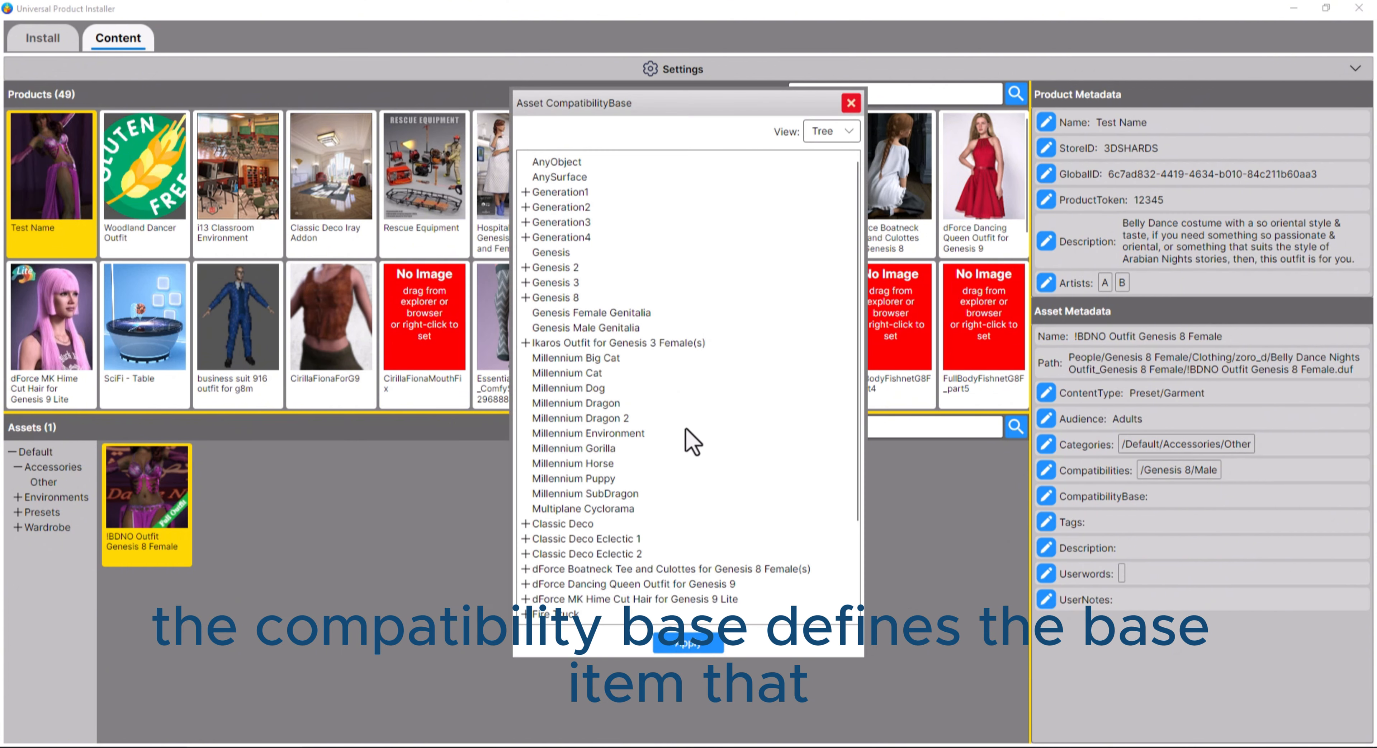
pyautogui.click(832, 131)
pyautogui.click(820, 176)
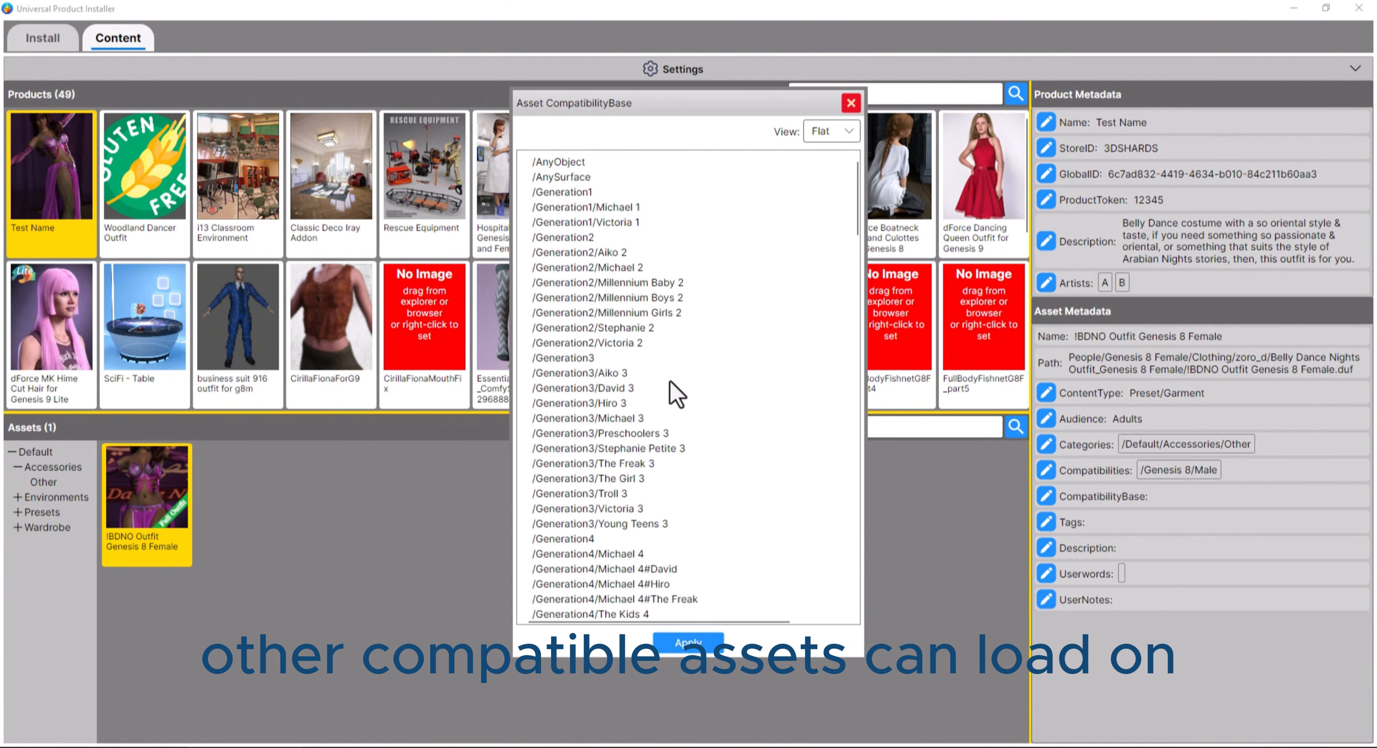
pyautogui.scroll(-12, 662, 380)
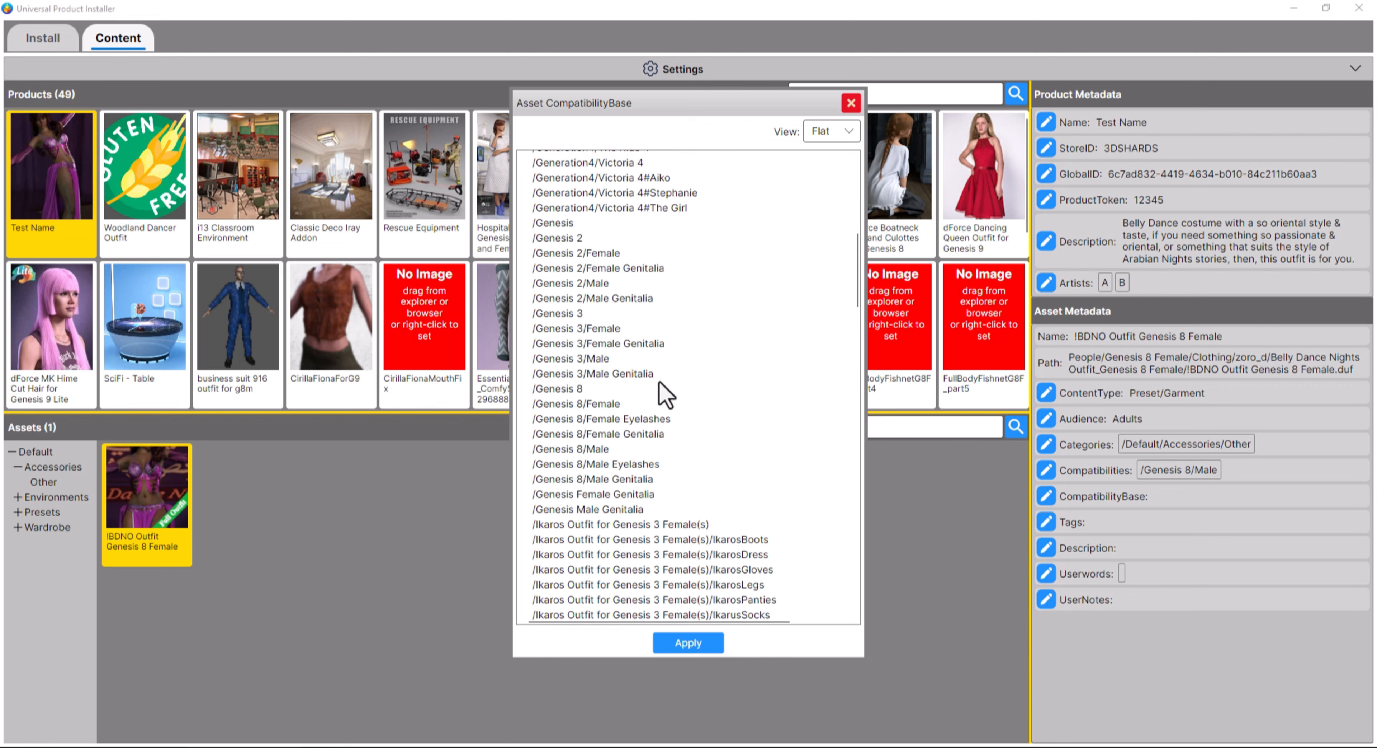
pyautogui.click(633, 412)
pyautogui.click(689, 642)
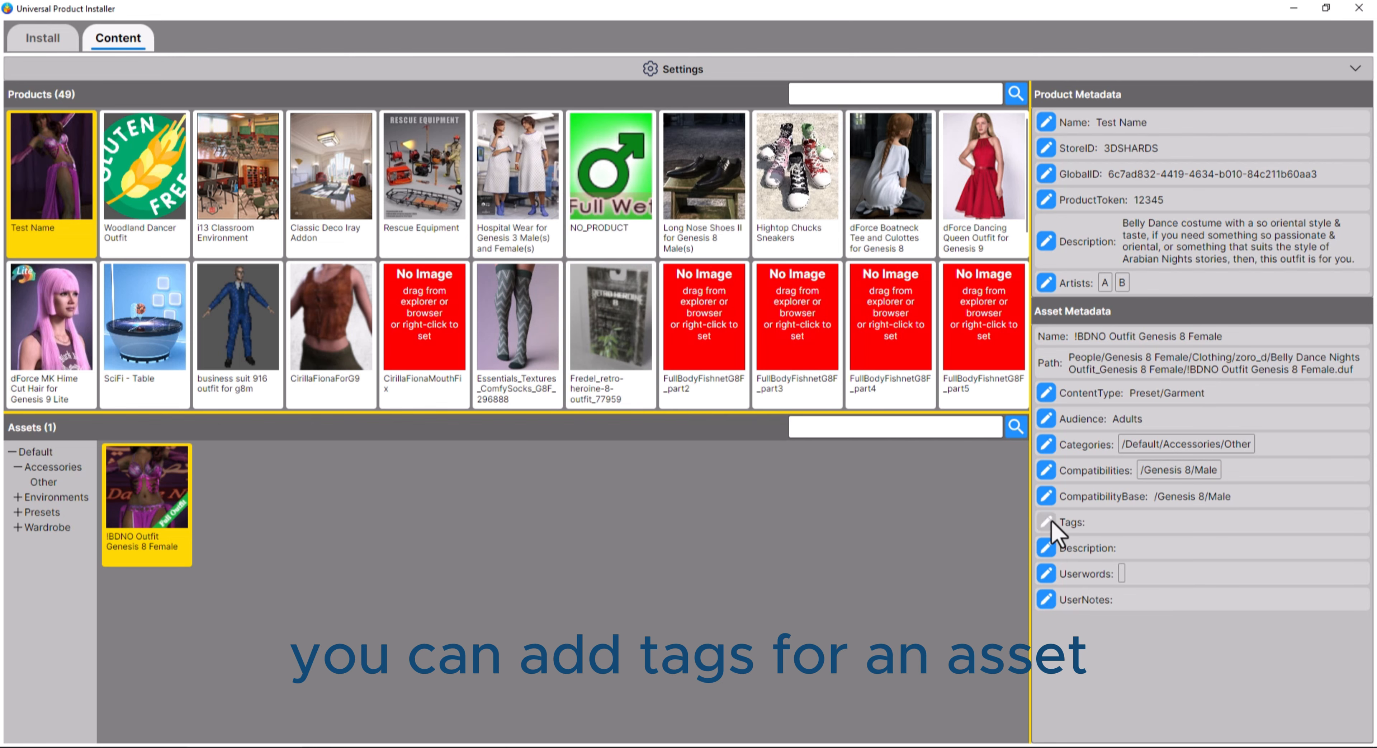
# Add the tag A to the asset's metadata and open its description for editing
pyautogui.click(1046, 522)
pyautogui.click(567, 131)
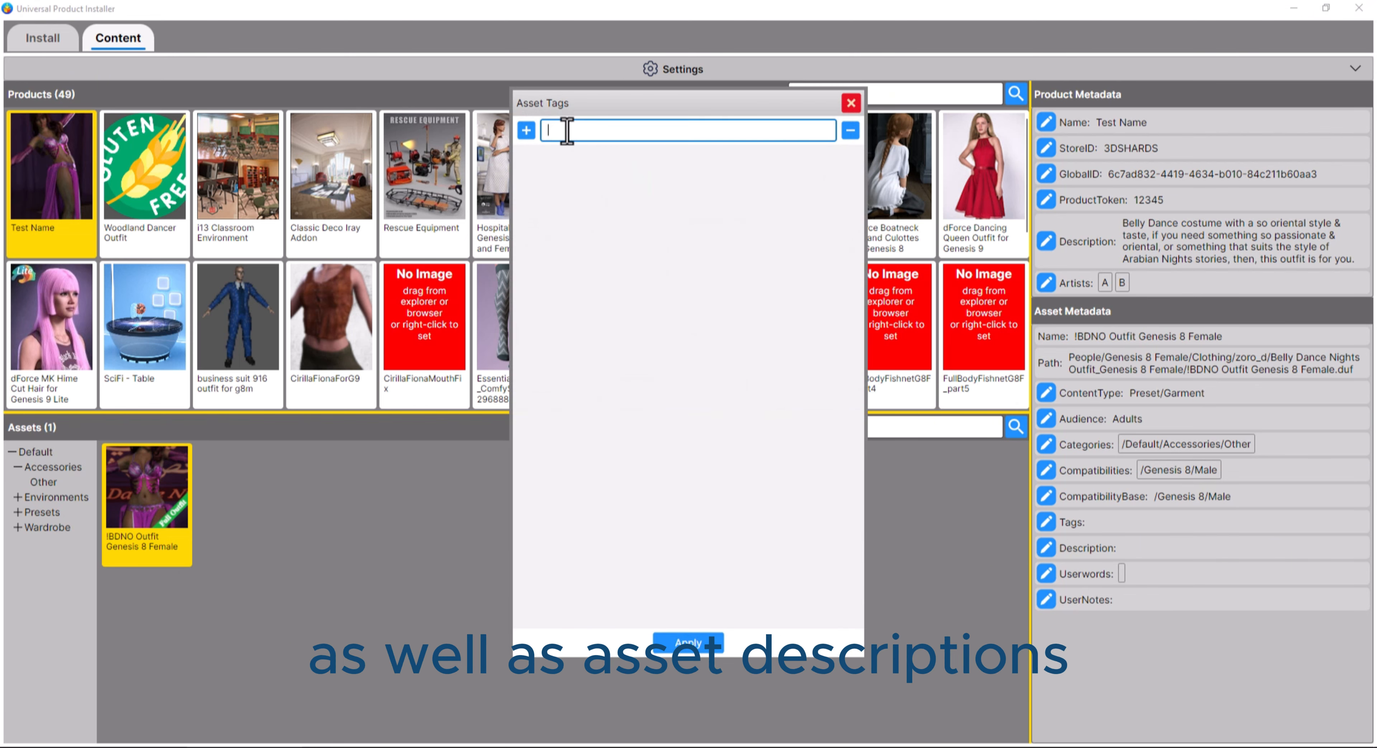
pyautogui.write('A')
pyautogui.click(526, 130)
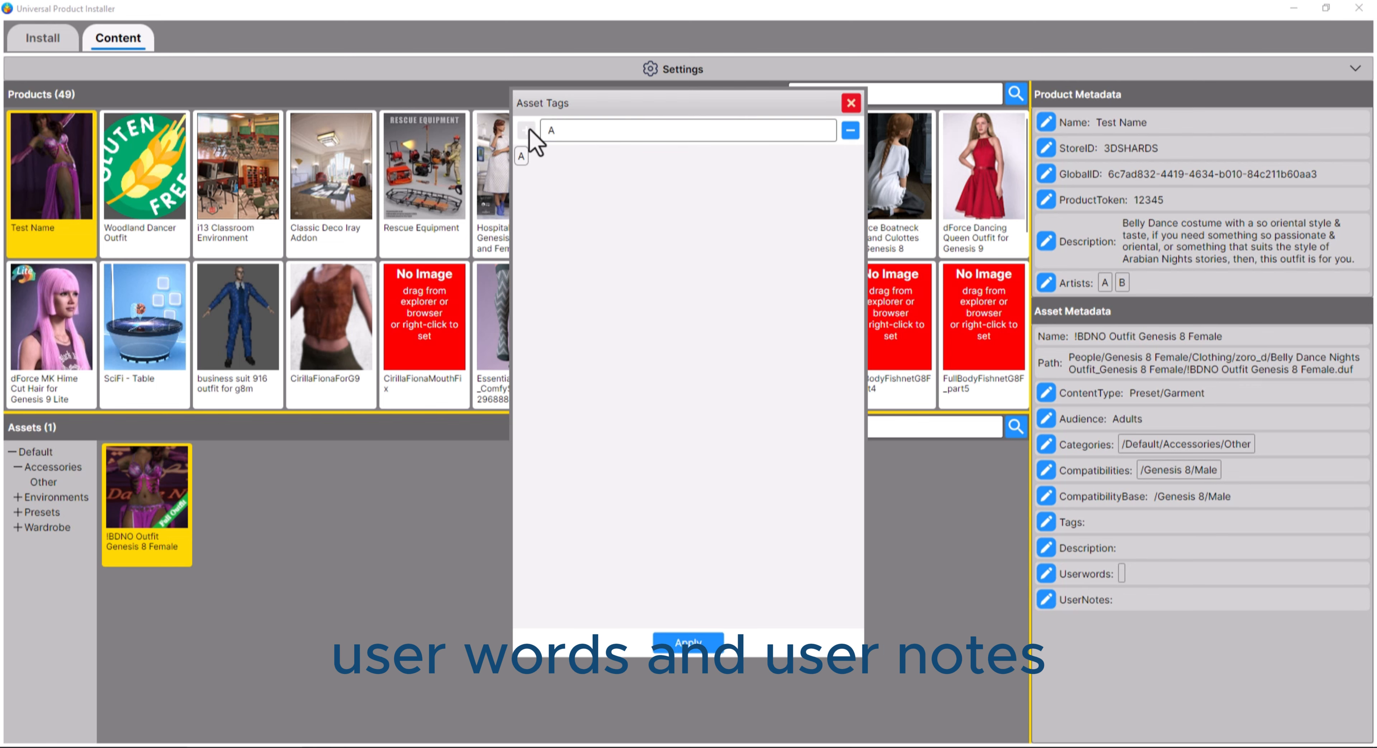
pyautogui.click(688, 642)
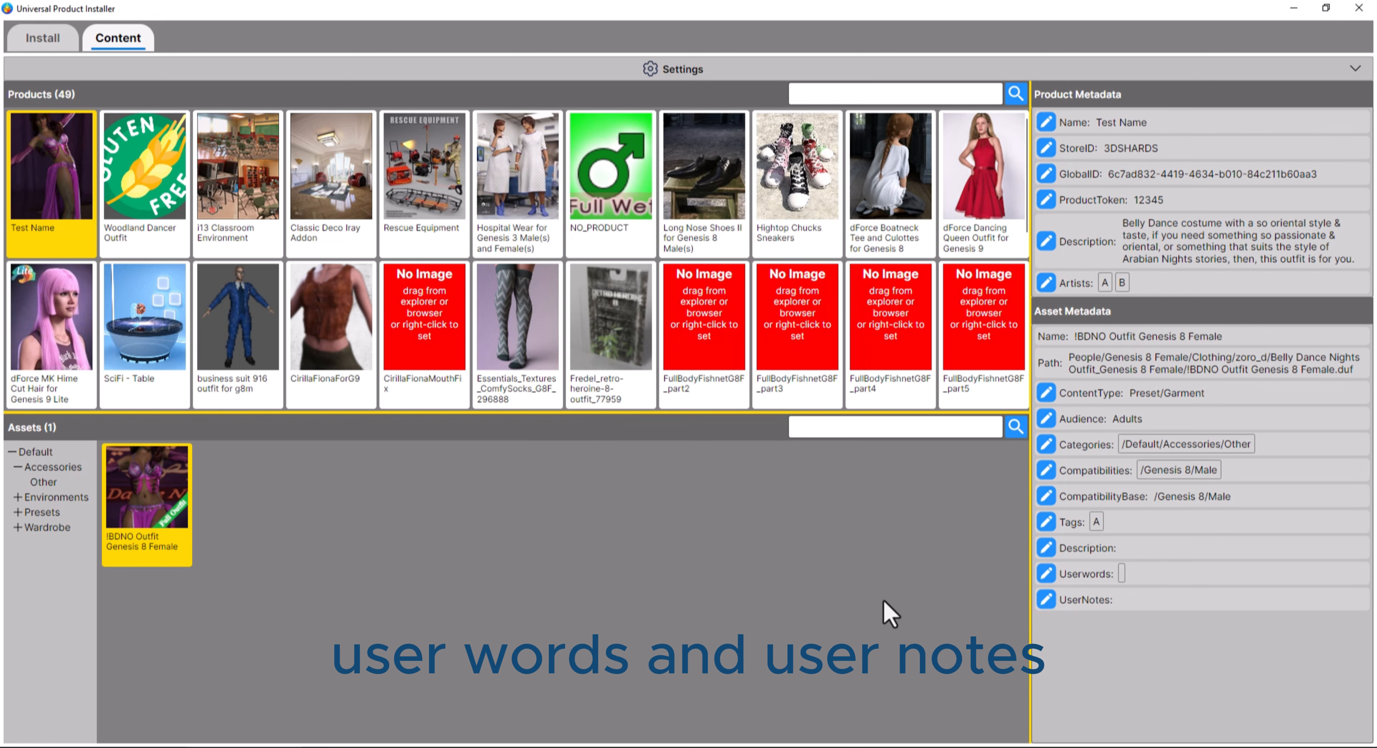
pyautogui.click(1047, 547)
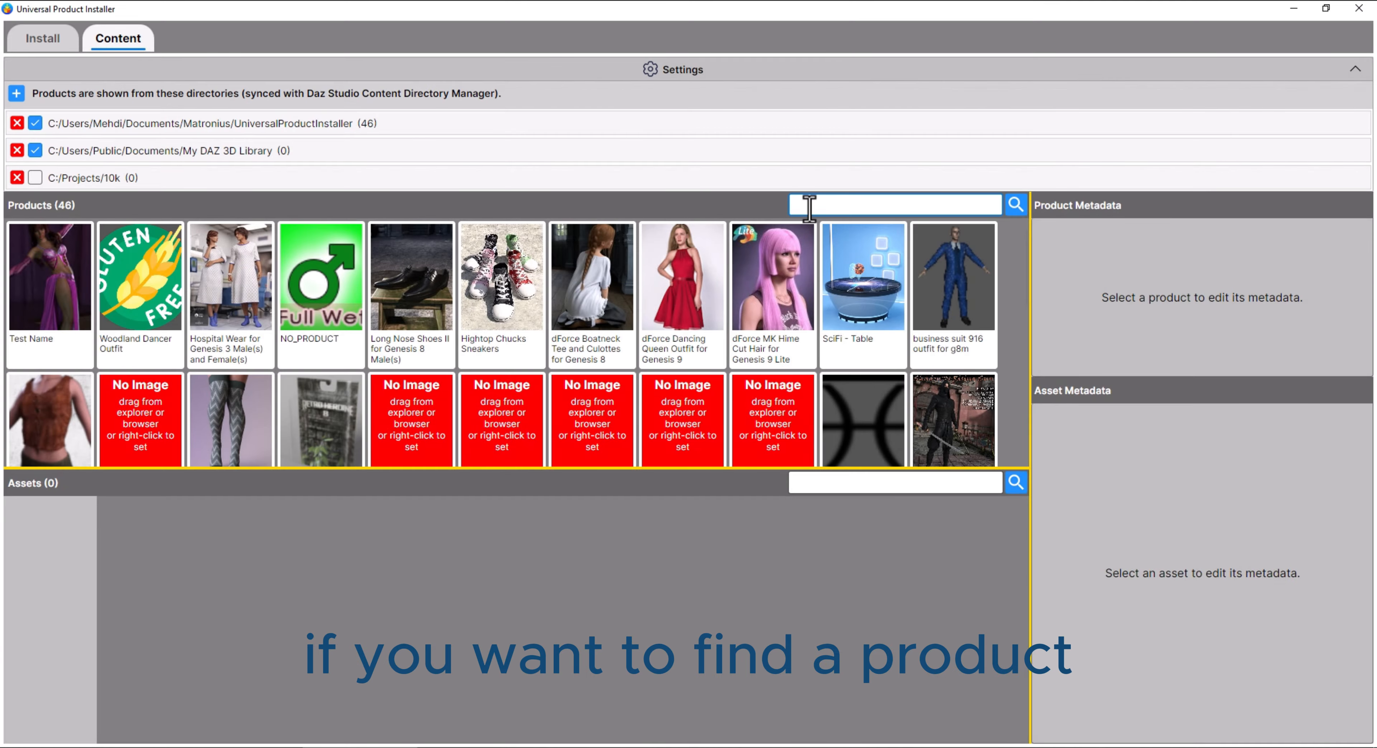
# Search the products for dforce, then clear the search text to list all products again
pyautogui.write('orce')
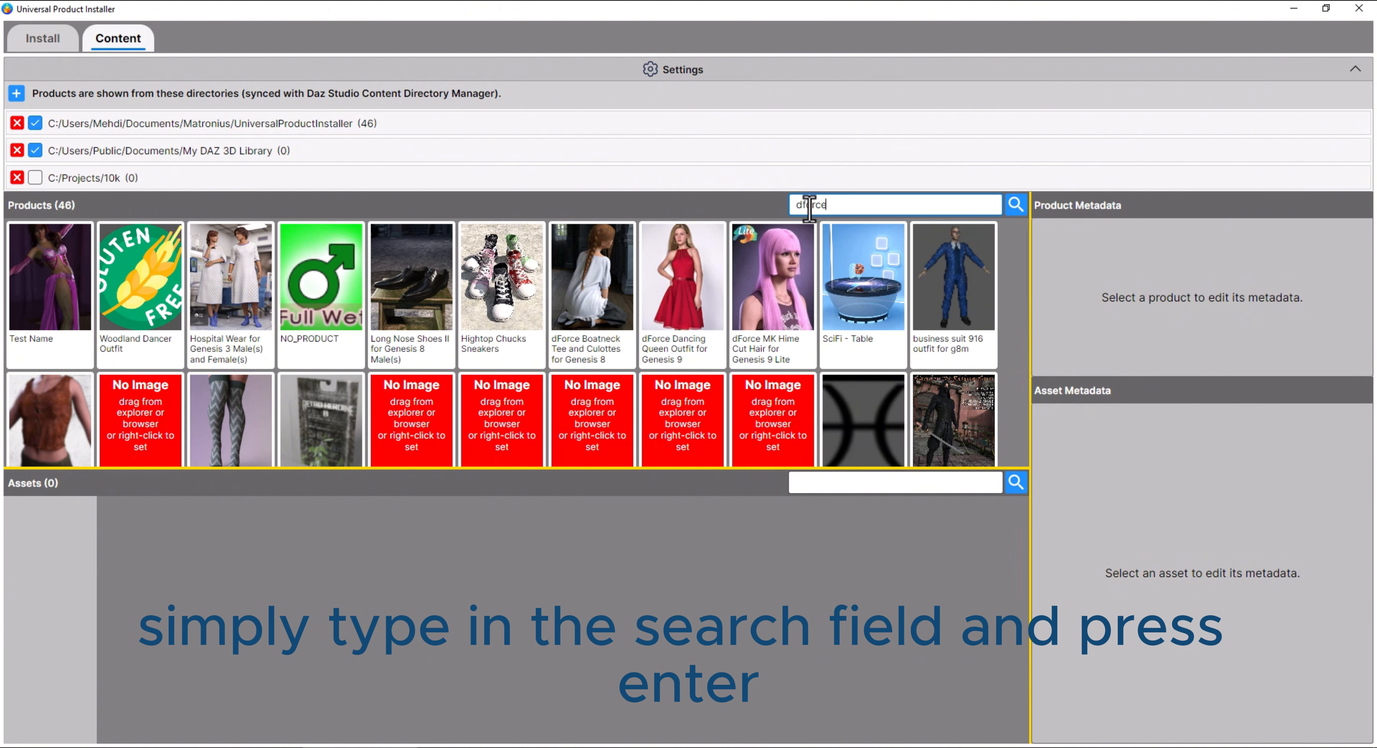
pyautogui.click(1016, 205)
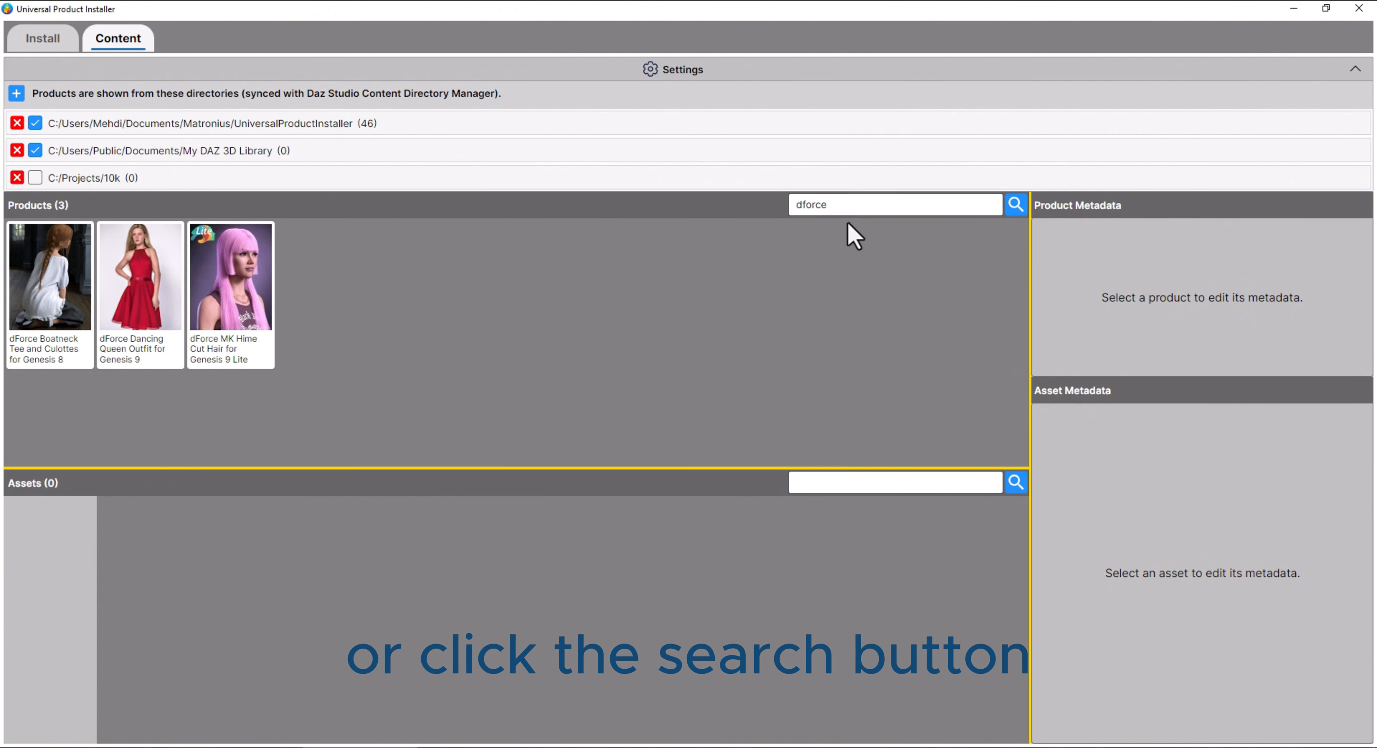
pyautogui.click(867, 205)
pyautogui.press('BackSpace')
pyautogui.press('BackSpace')
pyautogui.press('BackSpace')
pyautogui.press('BackSpace')
pyautogui.press('BackSpace')
pyautogui.press('BackSpace')
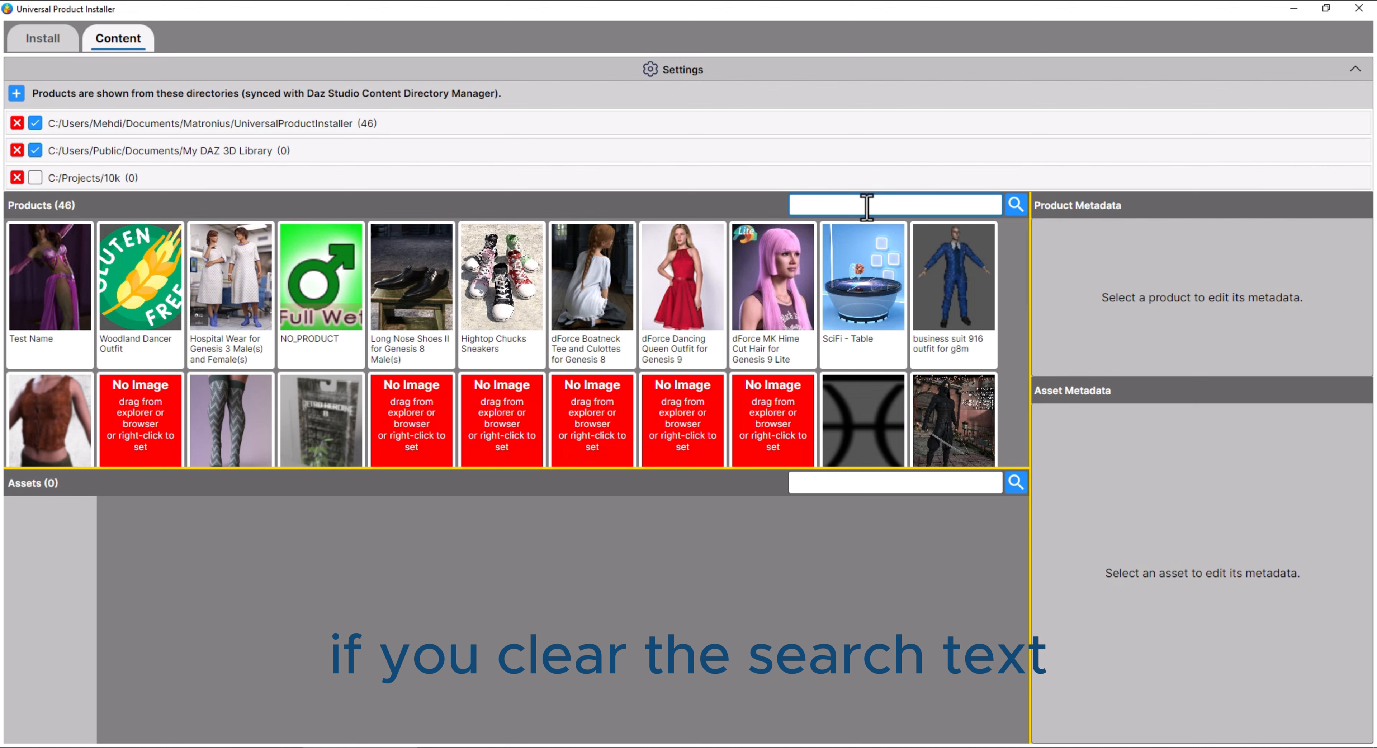
# Select the Test Name product, search its assets for arms, and clear the search text
pyautogui.click(63, 292)
pyautogui.click(841, 482)
pyautogui.write('a')
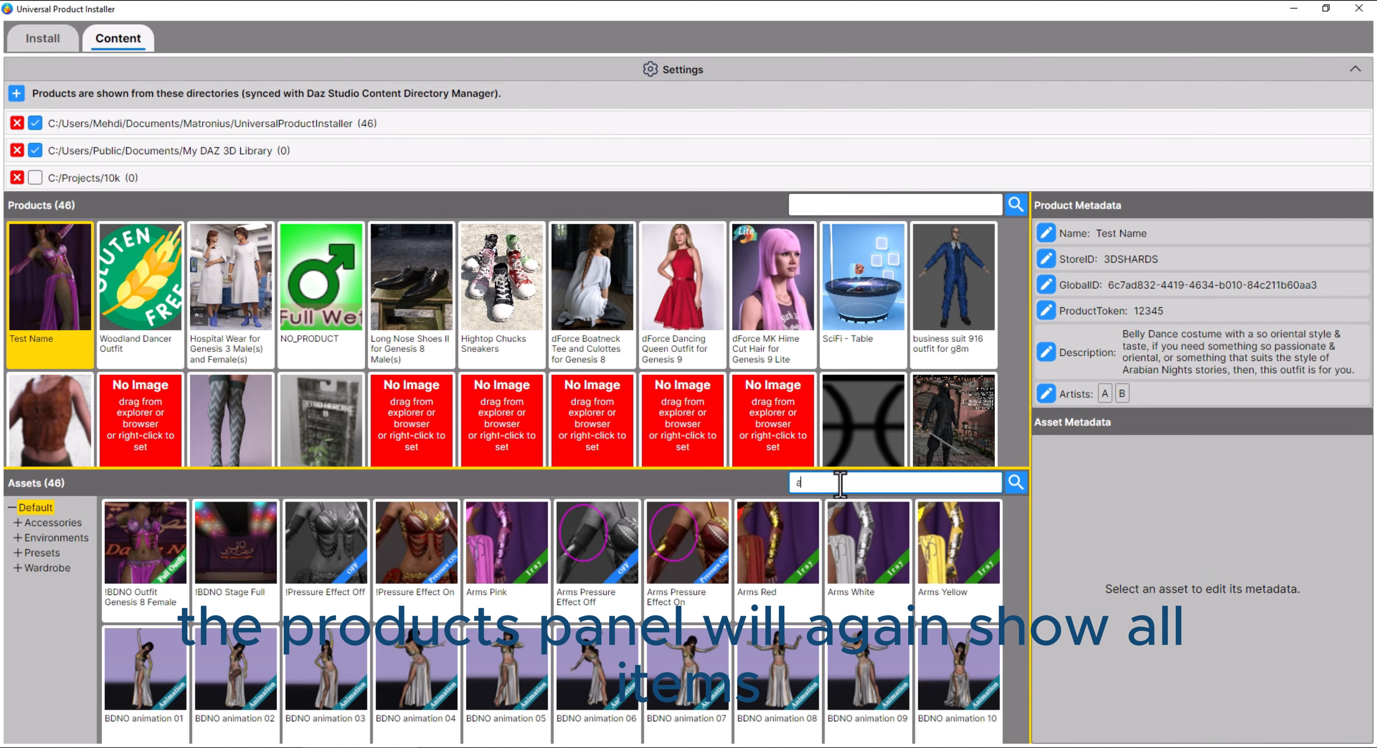
pyautogui.write('rms')
pyautogui.press('Return')
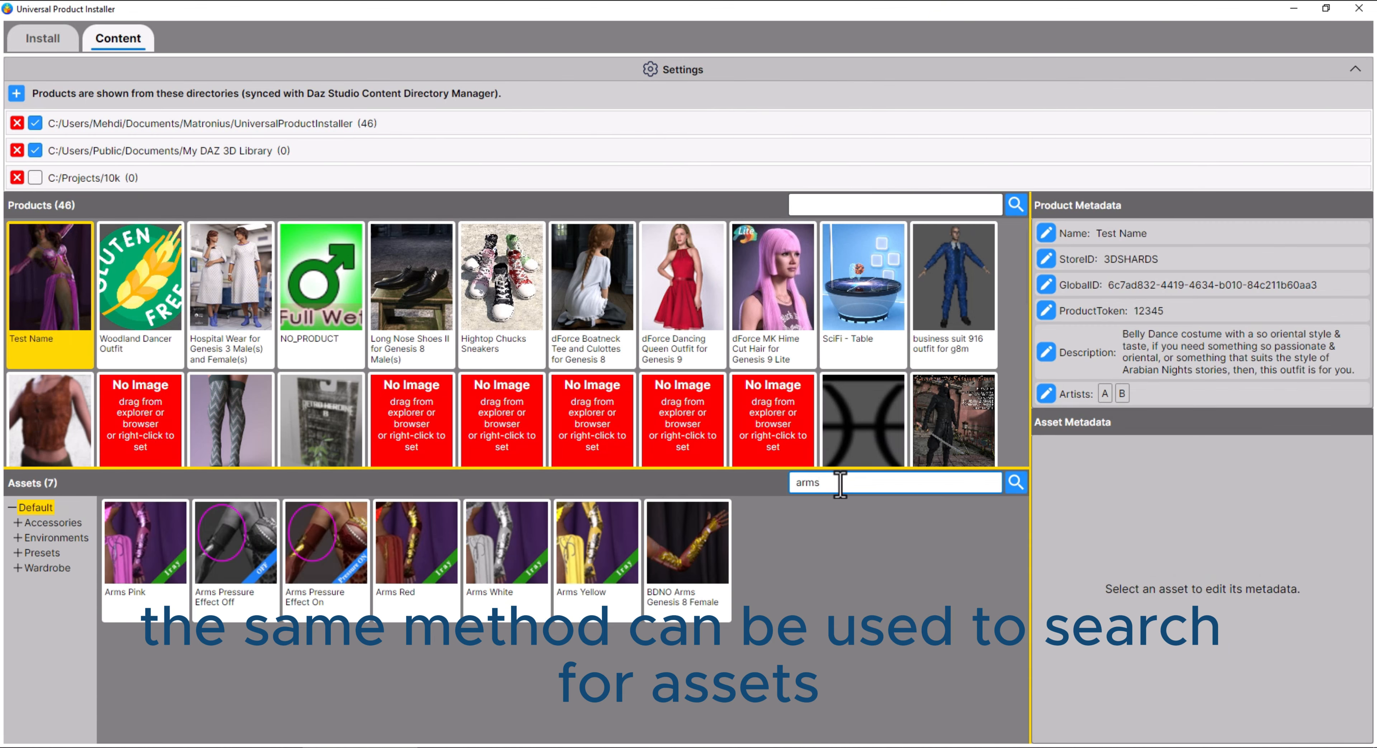
pyautogui.press('BackSpace')
pyautogui.press('BackSpace')
pyautogui.press('BackSpace')
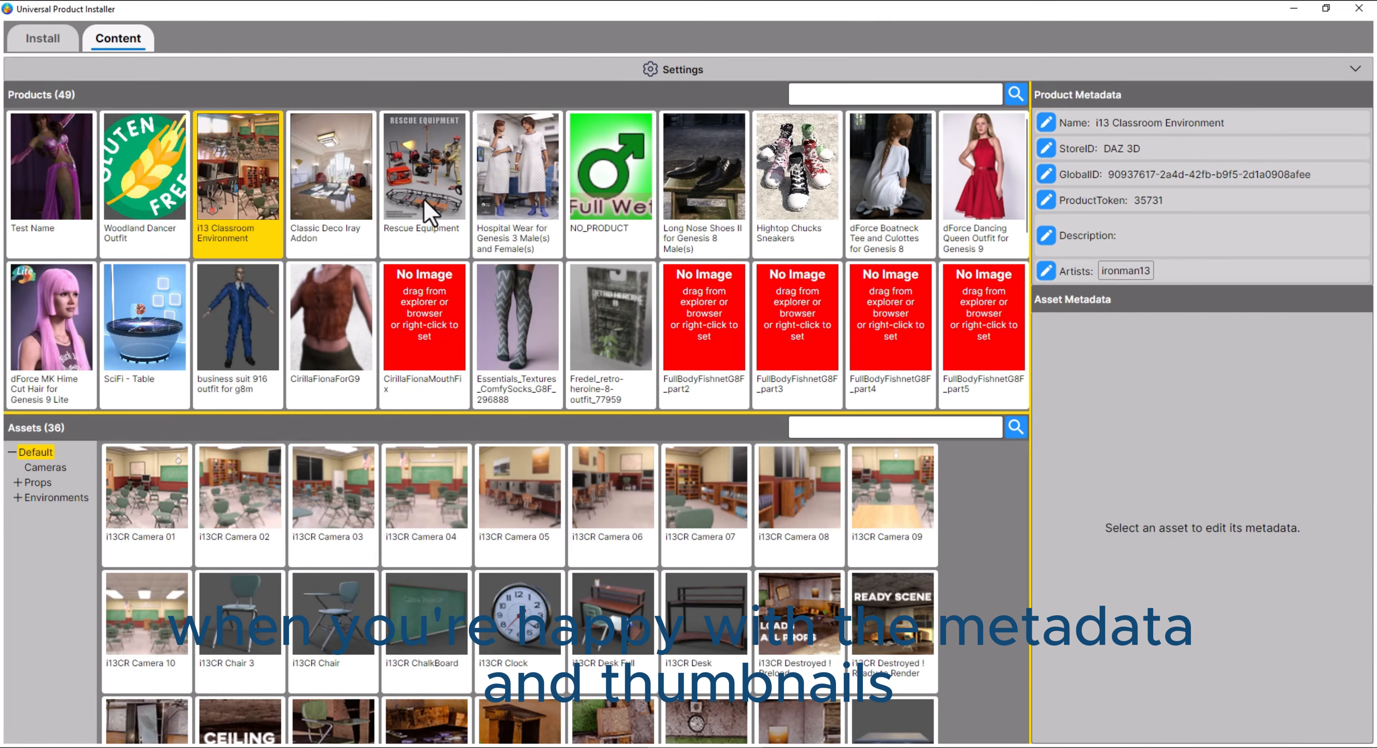
# Export i13 Classroom Environment, Classic Deco Iray Addon and Rescue Equipment as zip files, and widen the Name column in the Export folder
pyautogui.keyDown('shift'); pyautogui.click(422, 203); pyautogui.keyUp('shift')
pyautogui.rightClick(252, 152)
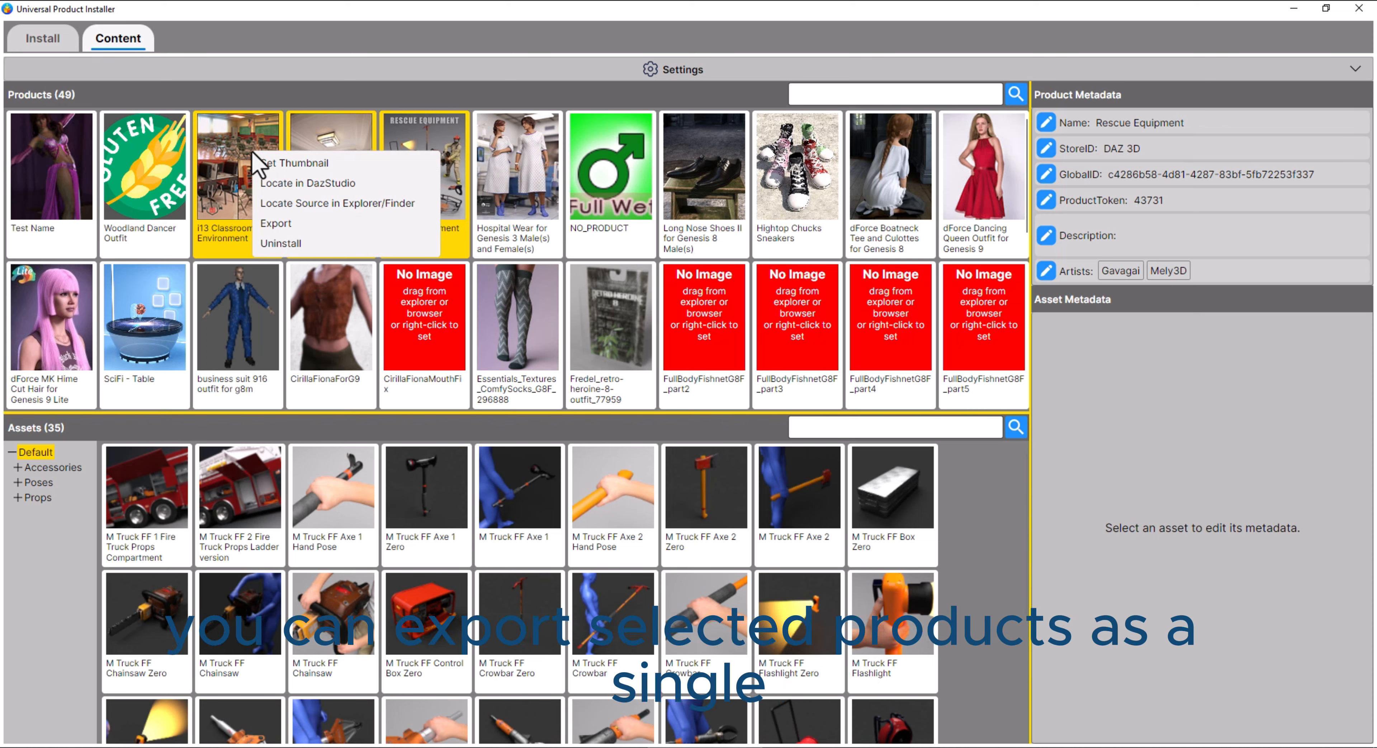
pyautogui.click(327, 234)
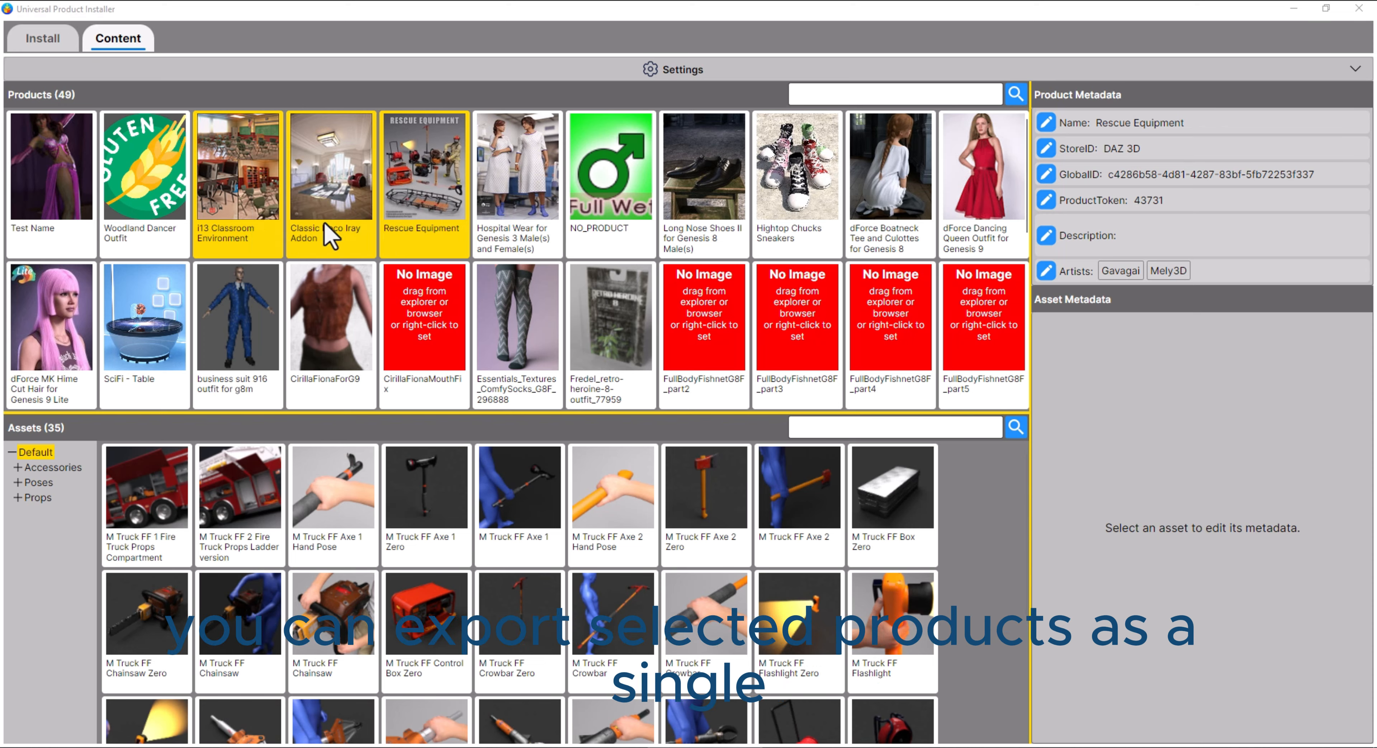
pyautogui.click(656, 439)
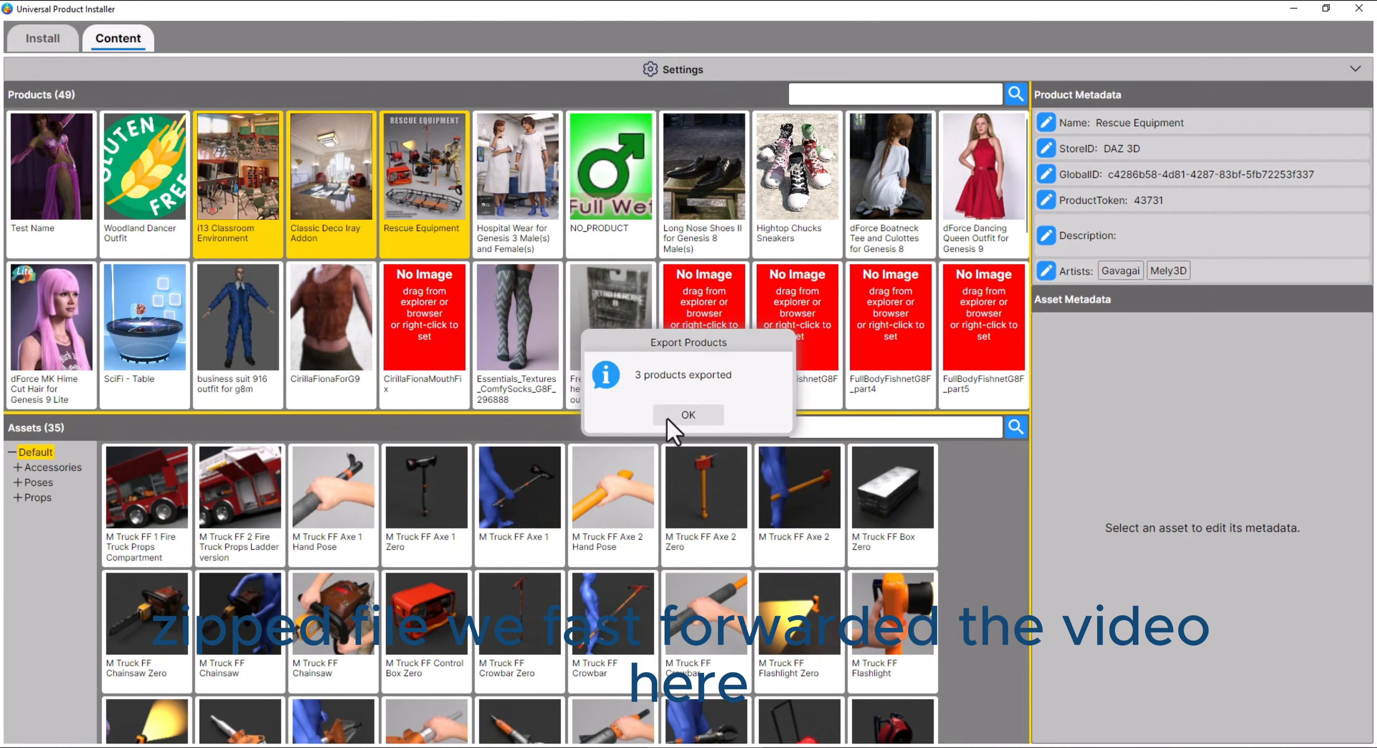
pyautogui.click(673, 416)
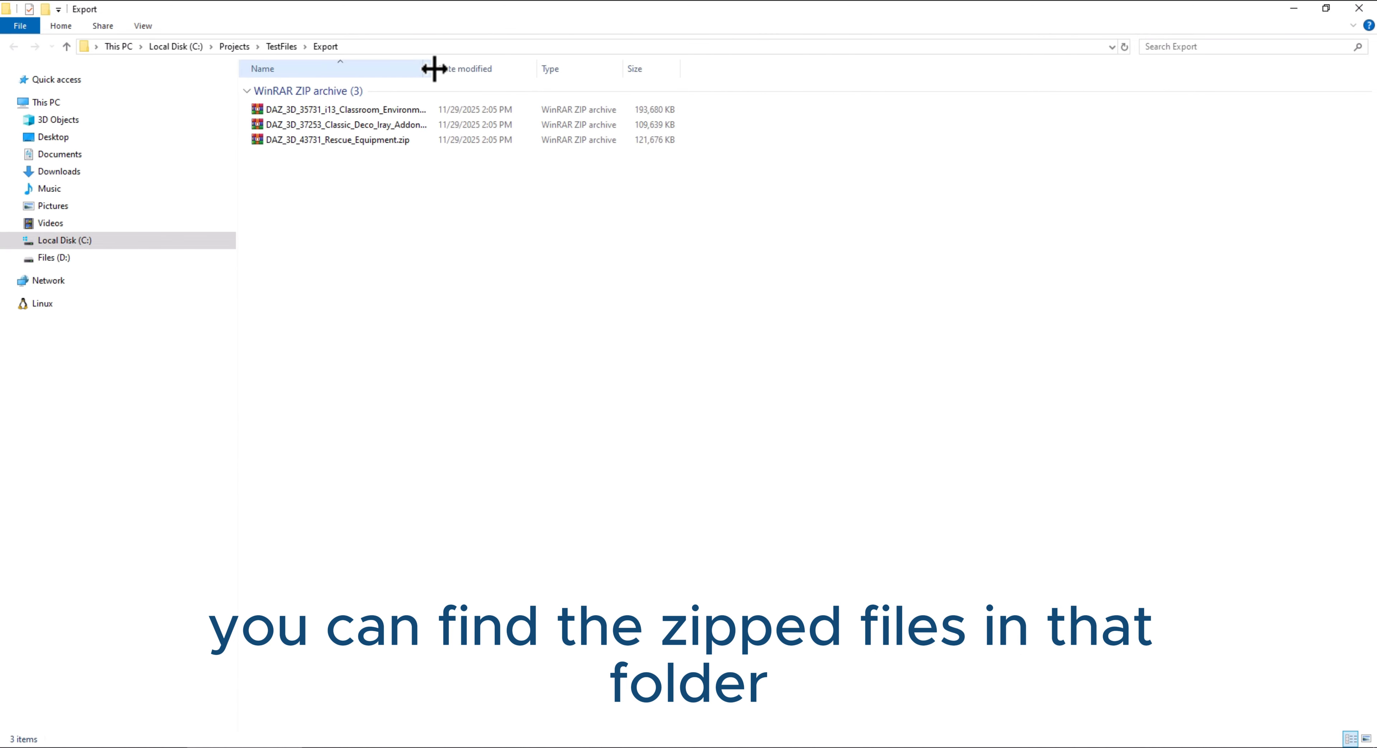
pyautogui.moveTo(433, 69); pyautogui.dragTo(511, 69)
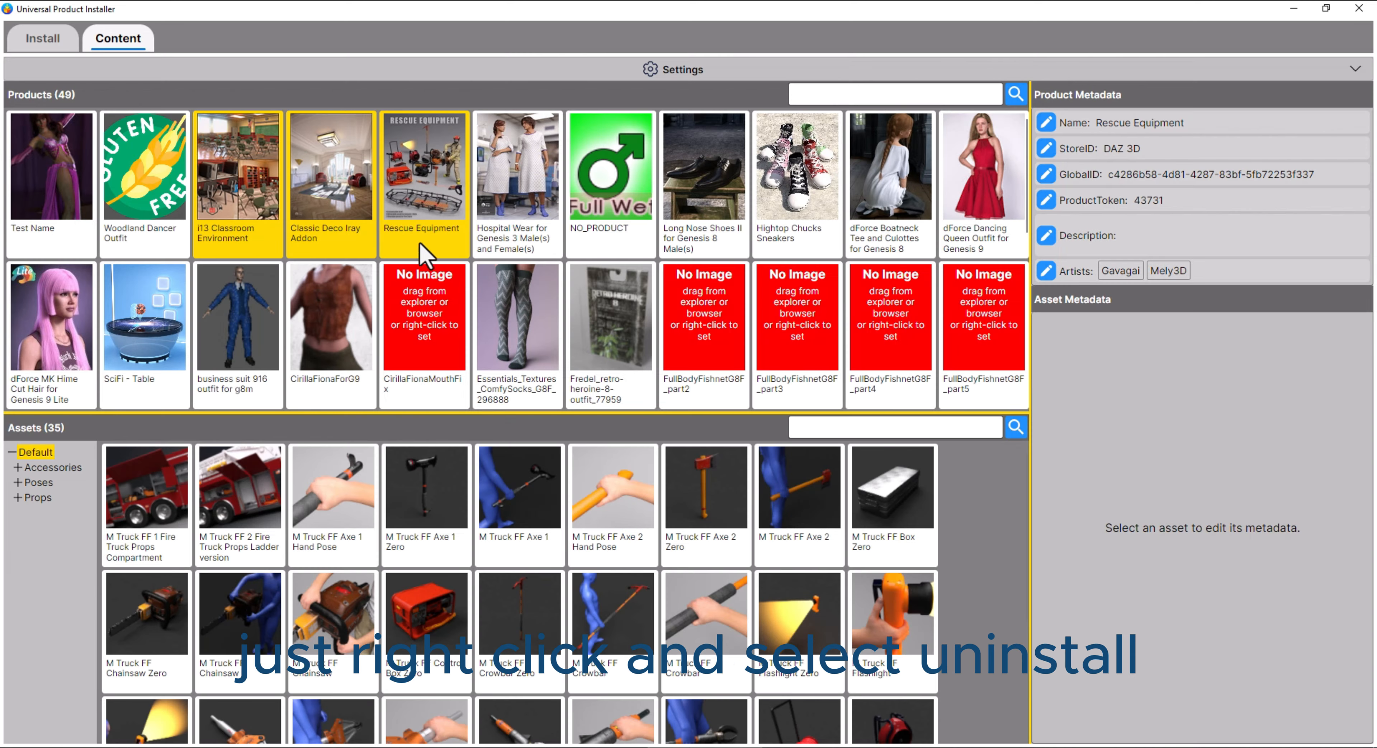
# Uninstall the selected i13 Classroom Environment, Classic Deco Iray Addon and Rescue Equipment products
pyautogui.rightClick(419, 212)
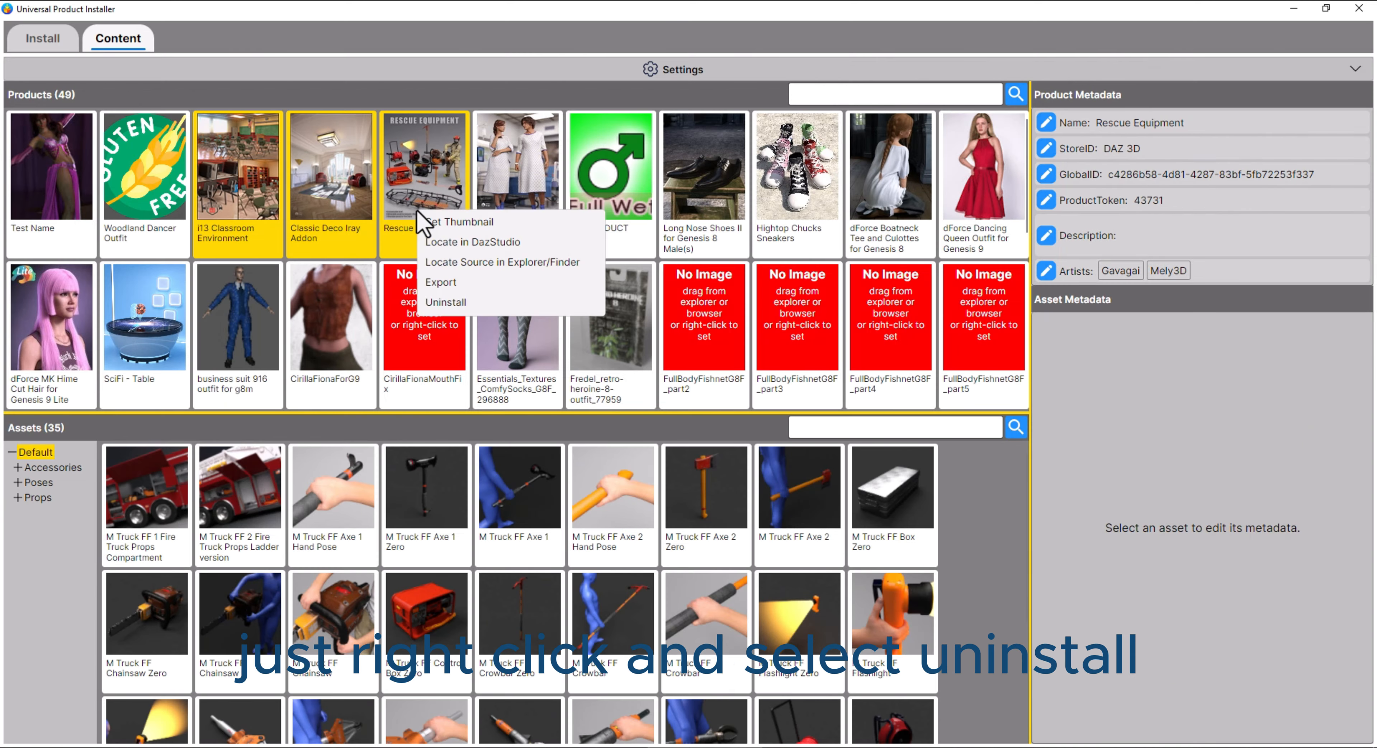
pyautogui.click(446, 303)
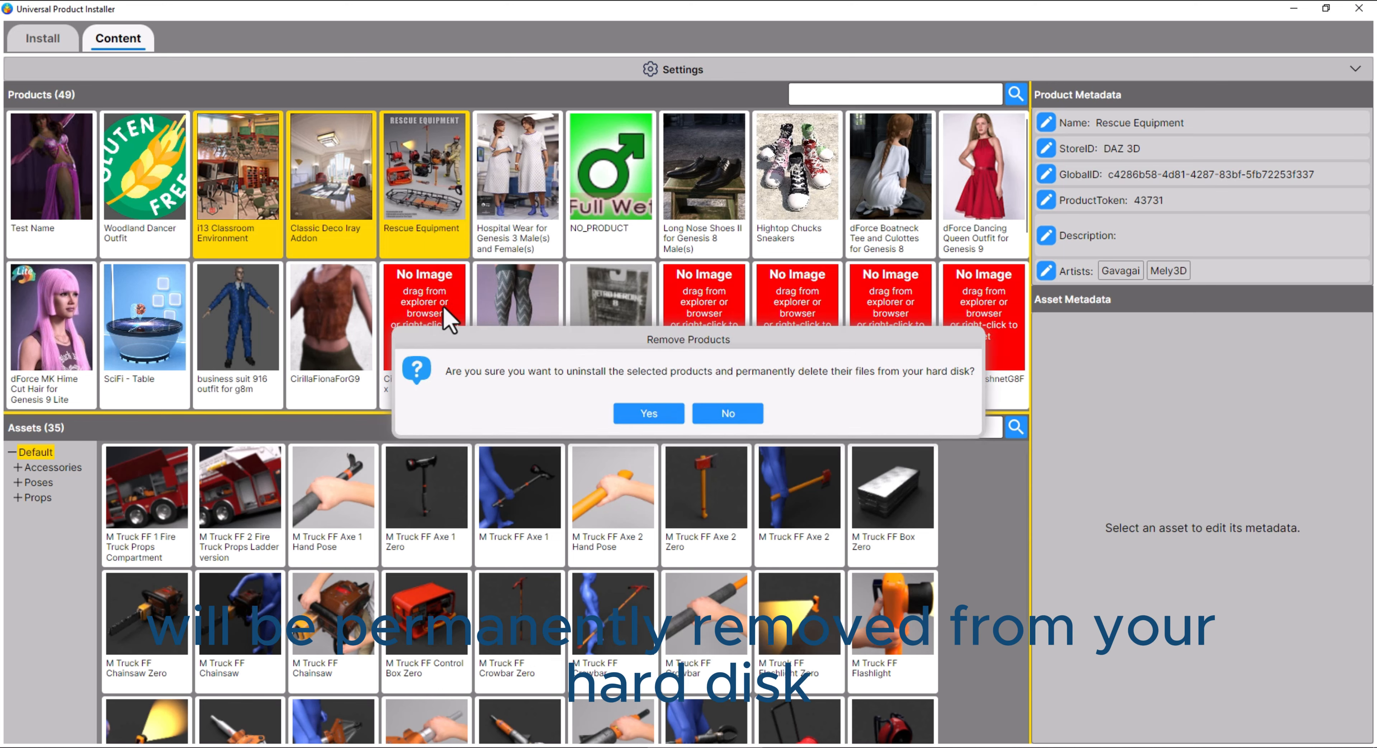